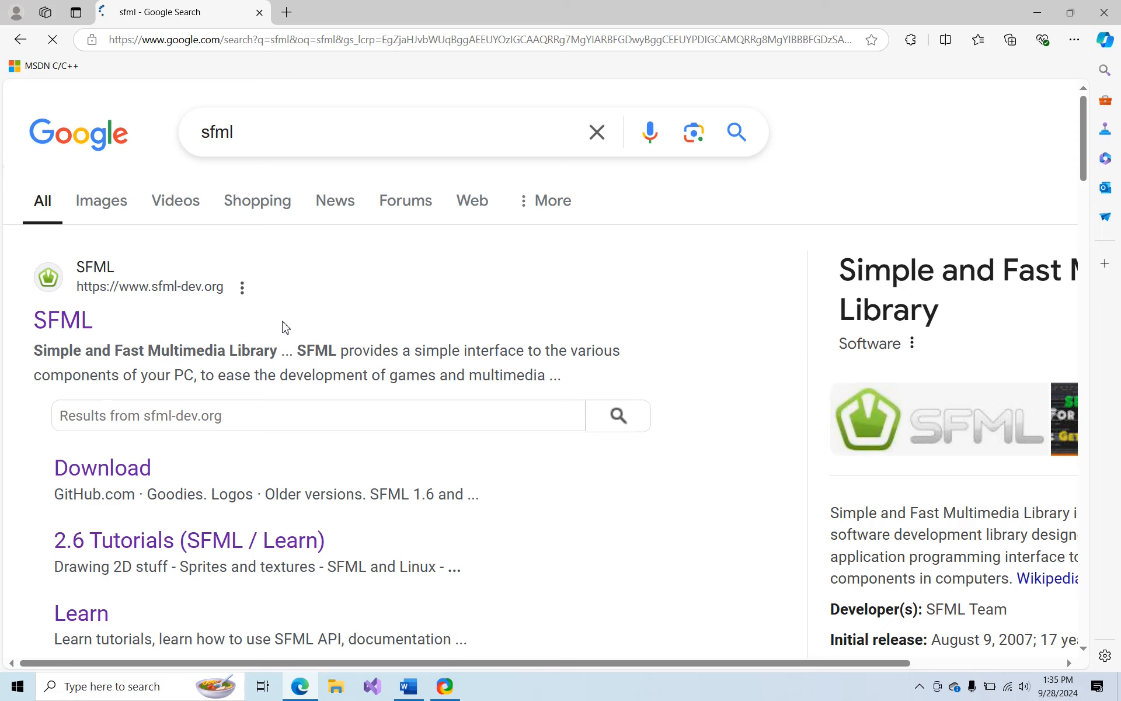
Open the SFML website from the search results and download the SFML 2.6.1 source code archive
click(63, 329)
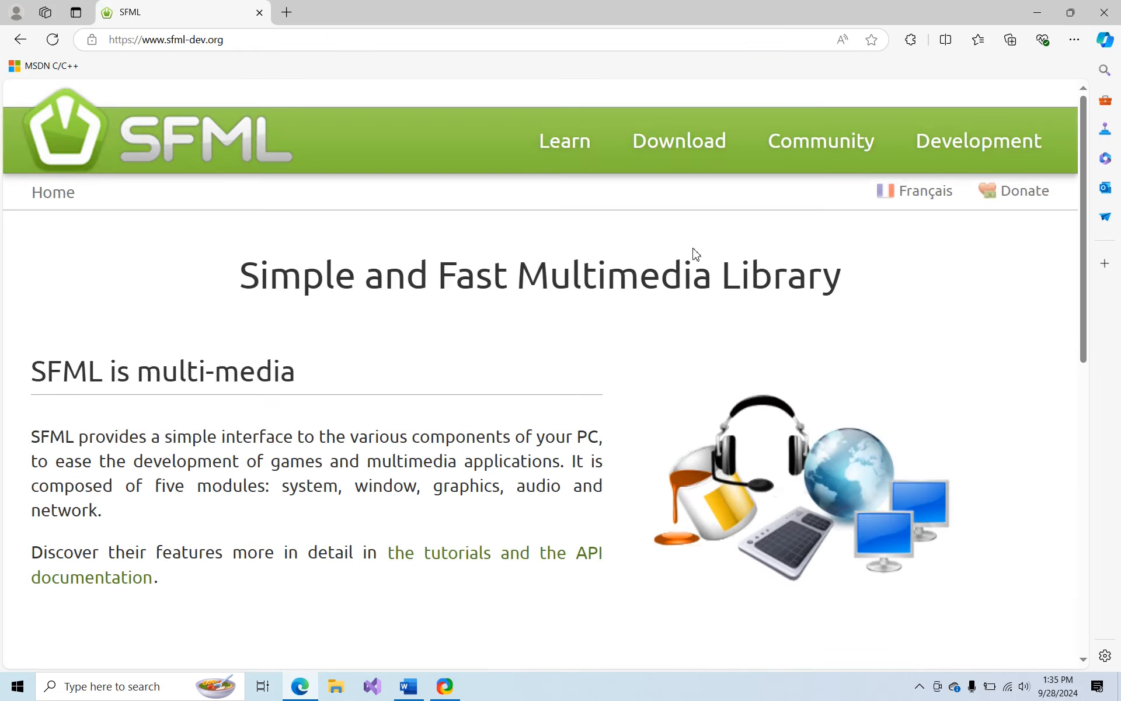
click(658, 146)
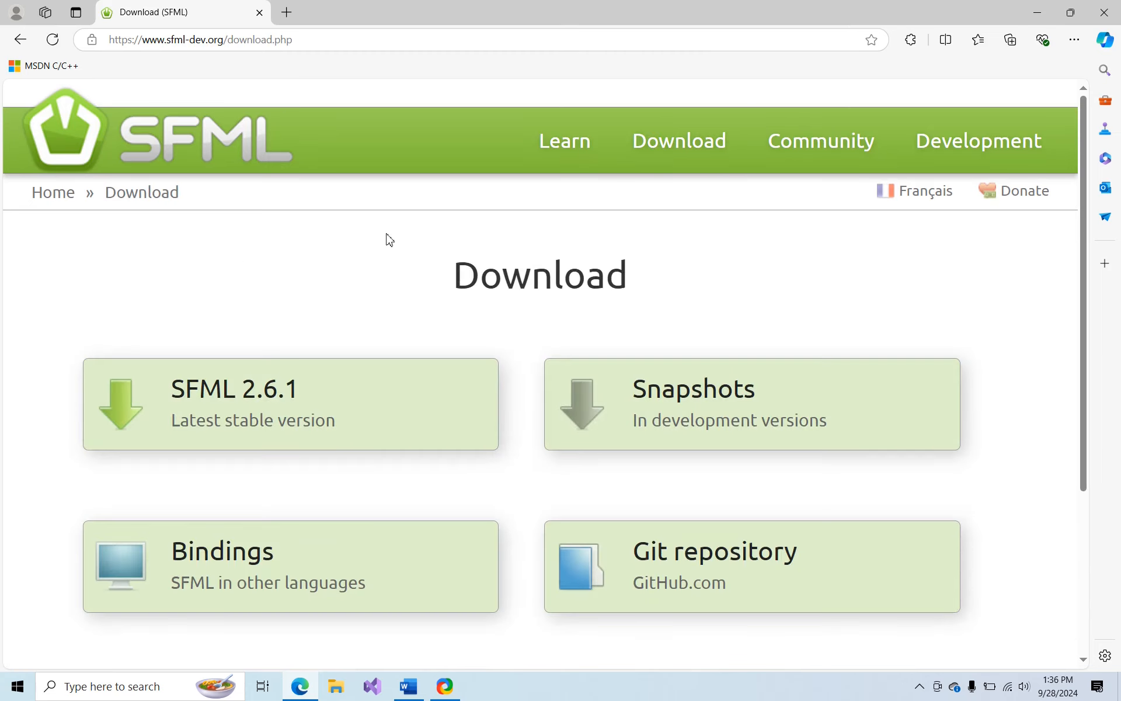
click(136, 398)
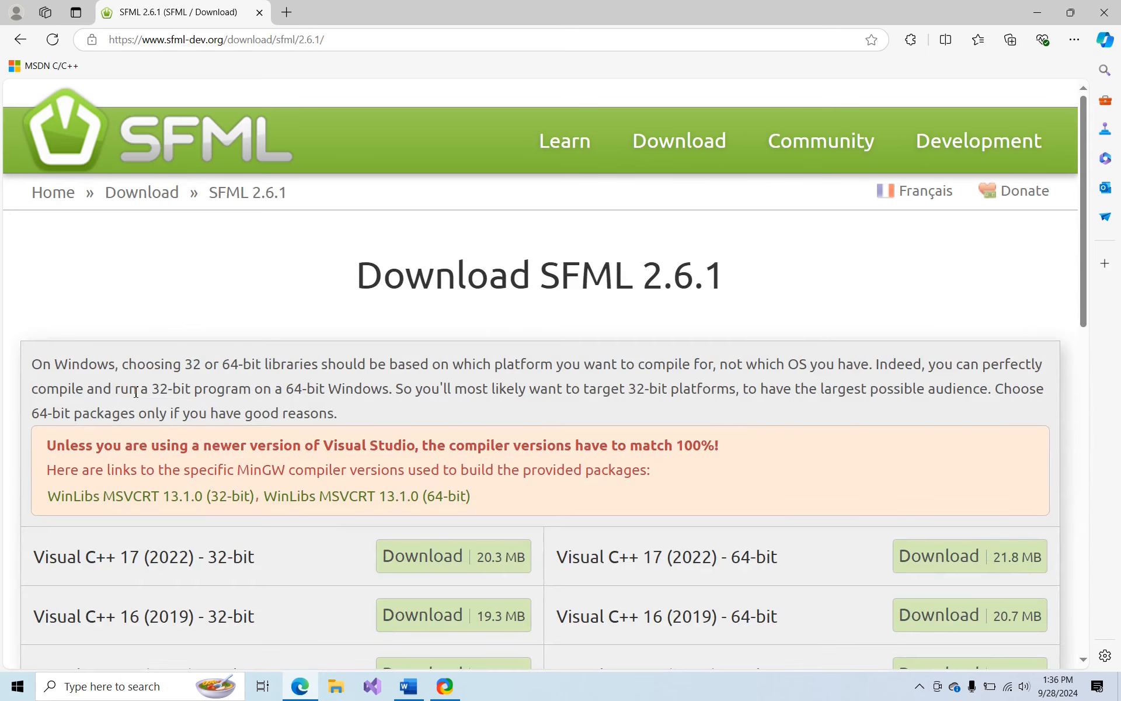
scroll(269, 343, down, 10)
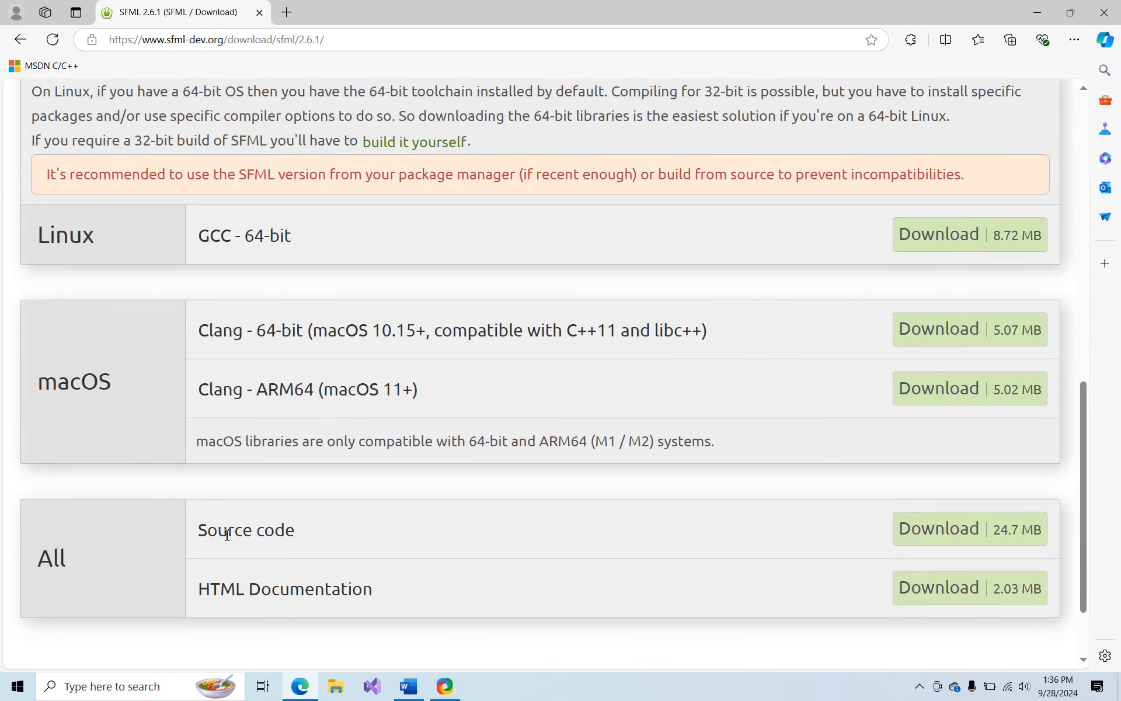
click(968, 541)
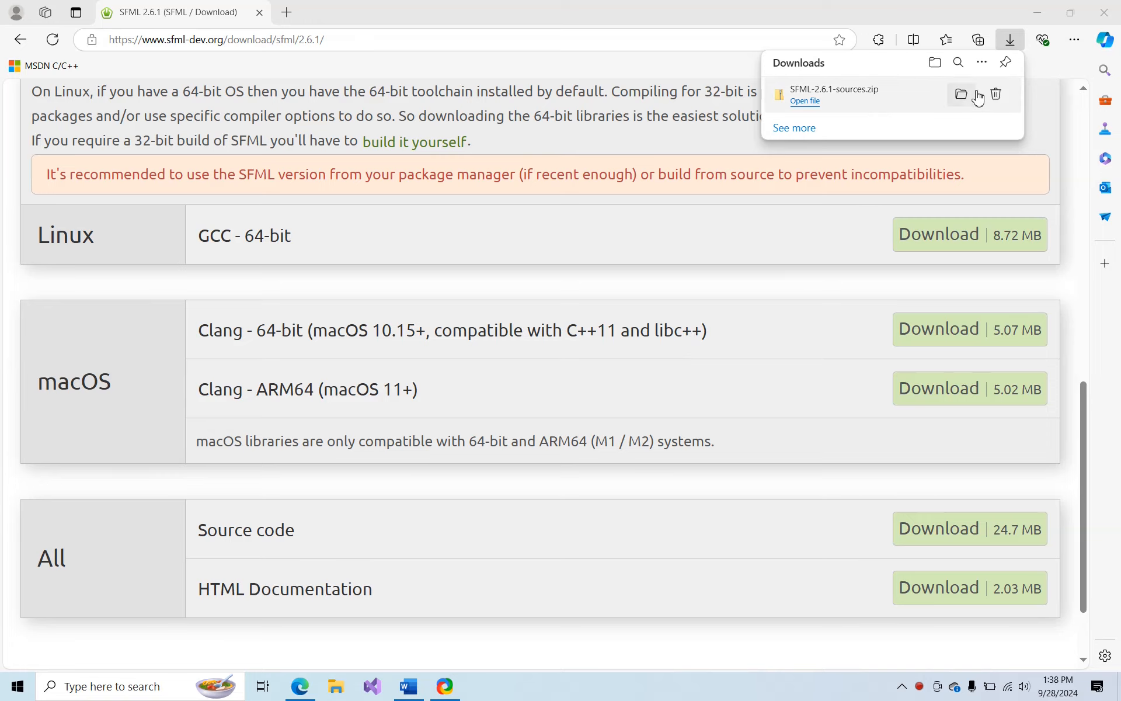
Show the downloaded archive in its folder and start extracting all of SFML-2.6.1-sources.zip
click(962, 95)
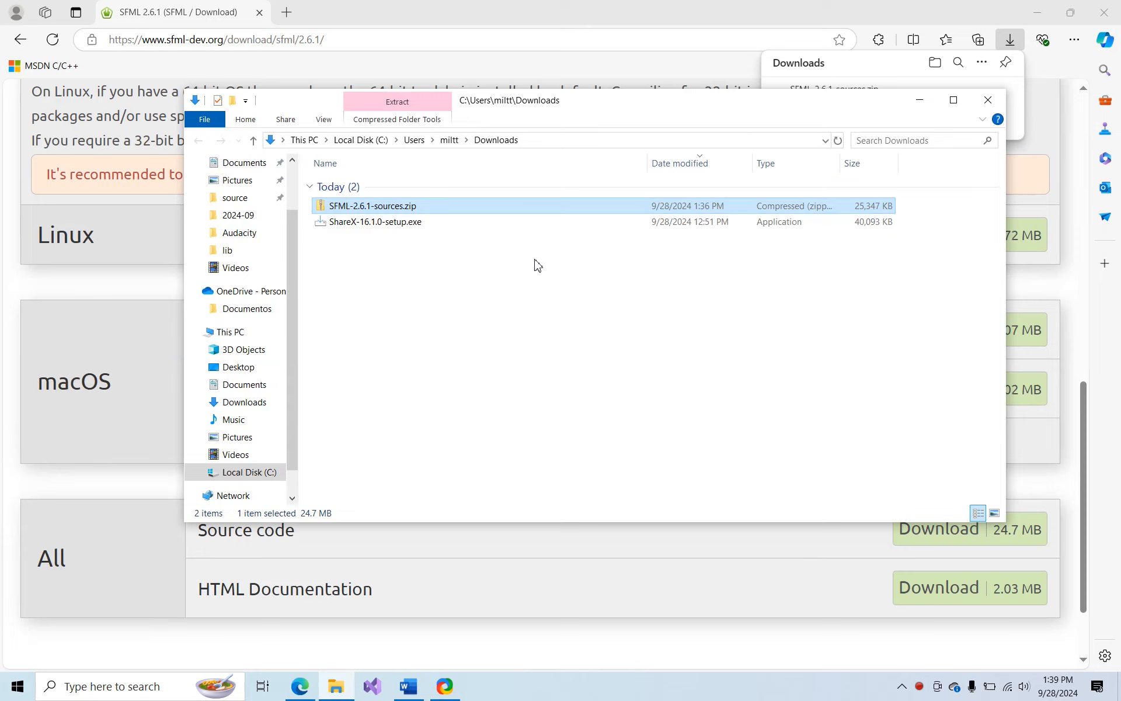
double_click(390, 209)
right_click(390, 208)
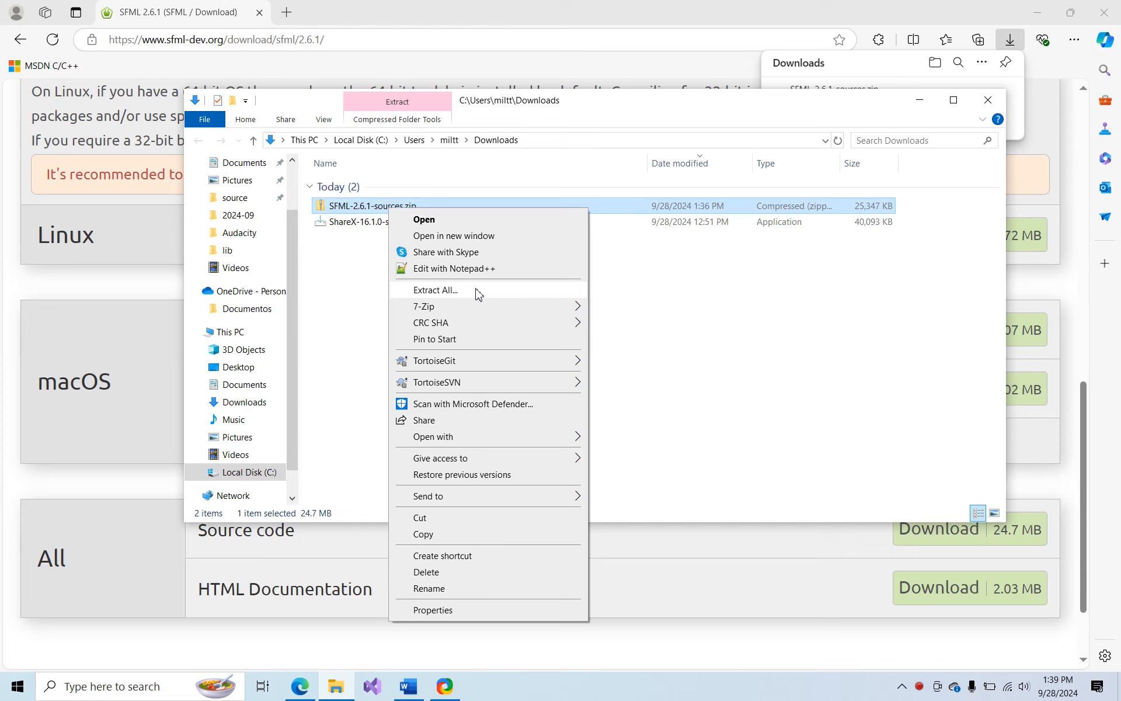
click(436, 290)
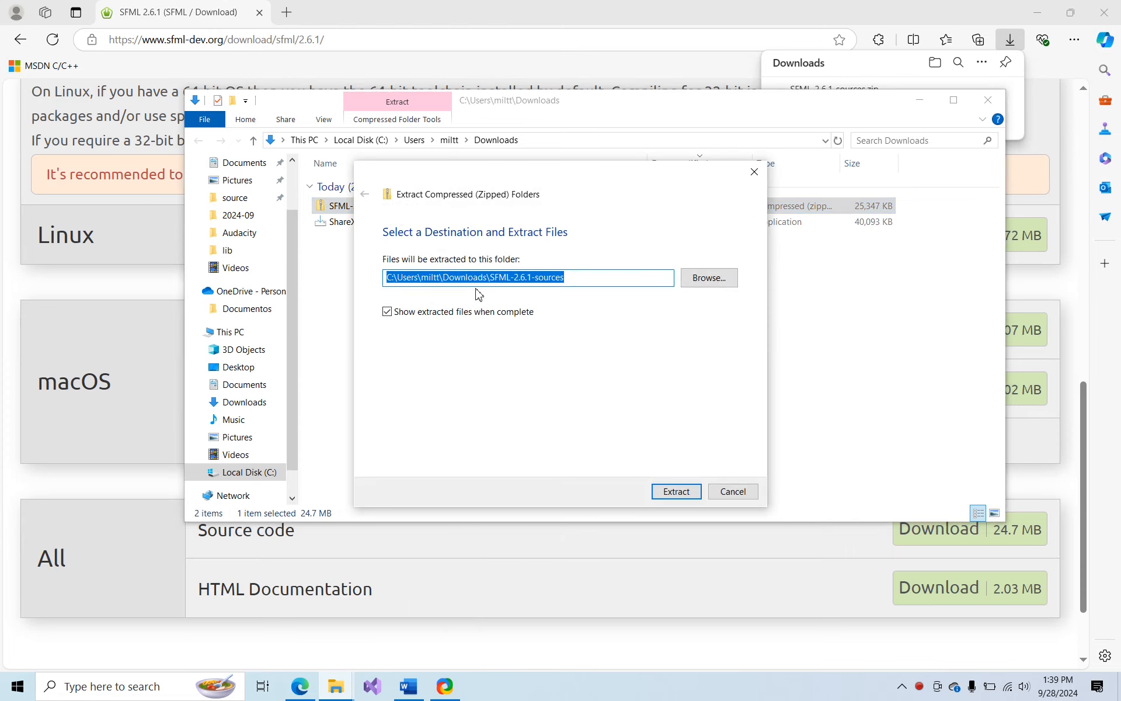
Extract the archive into the source\lib folder of the user profile and open the extracted SFML-2.6.1 folder
click(709, 278)
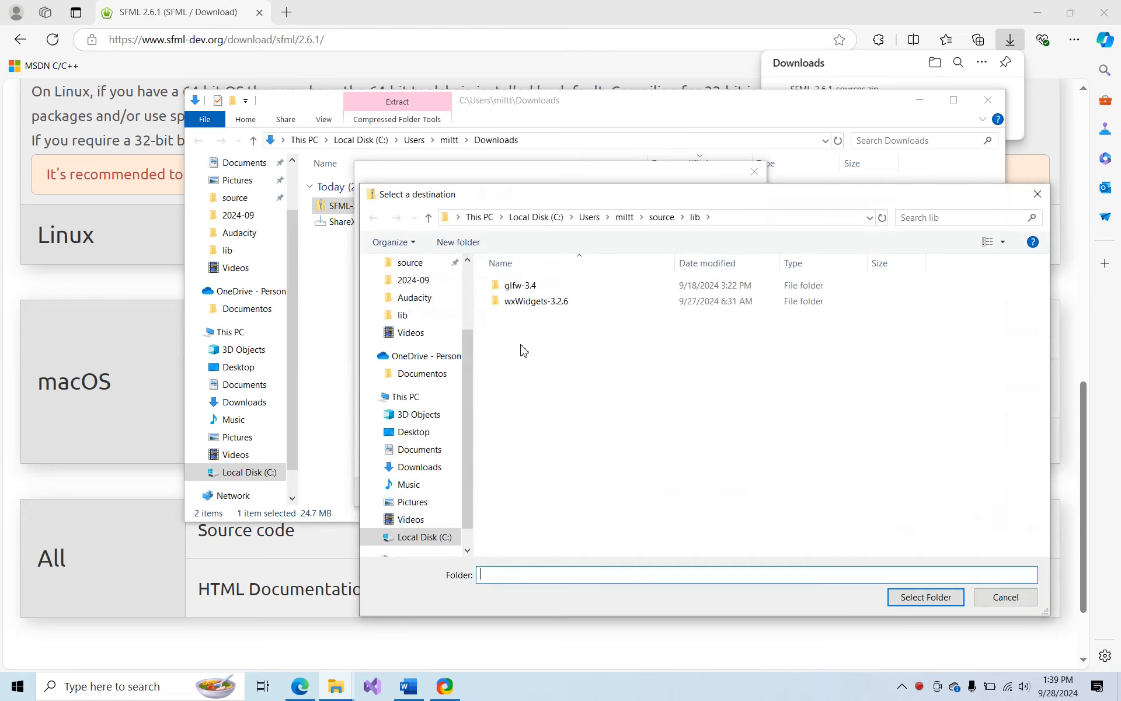
click(412, 536)
scroll(513, 498, down, 5)
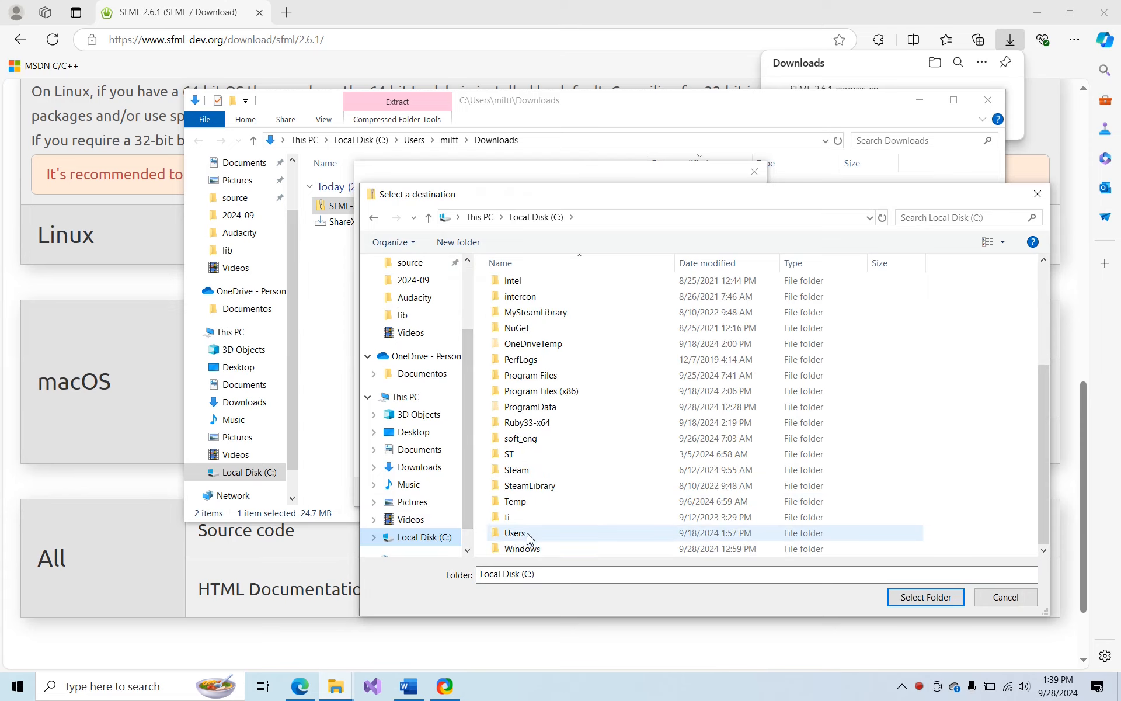
double_click(529, 534)
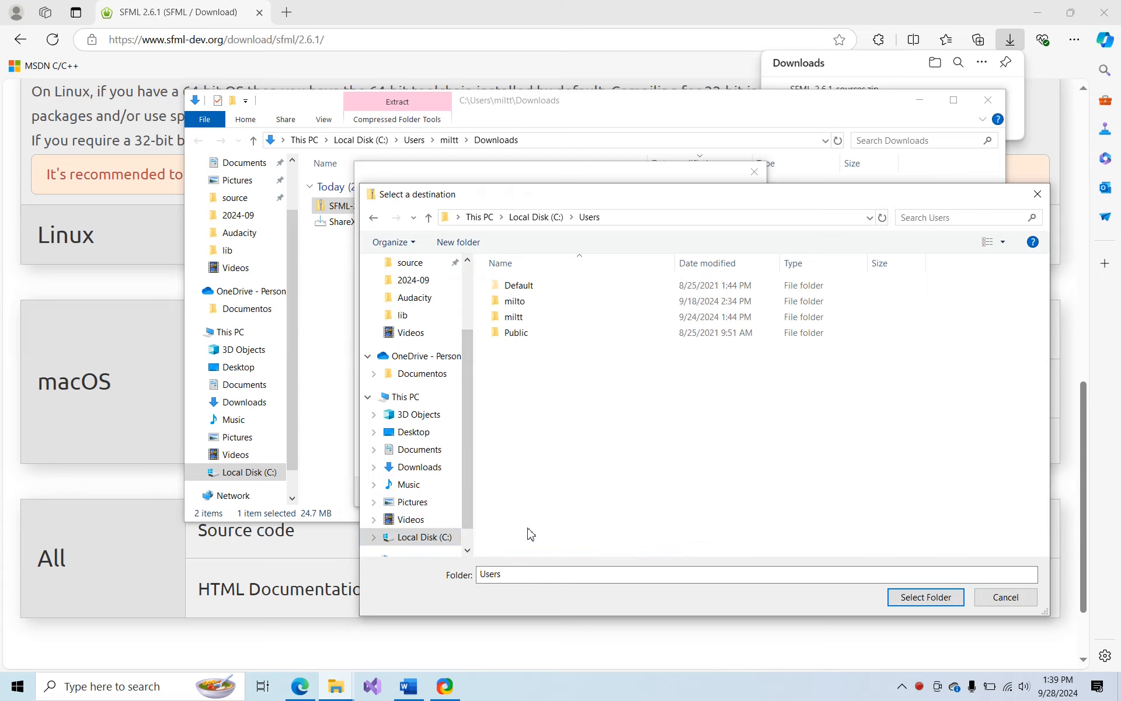
double_click(530, 317)
double_click(508, 532)
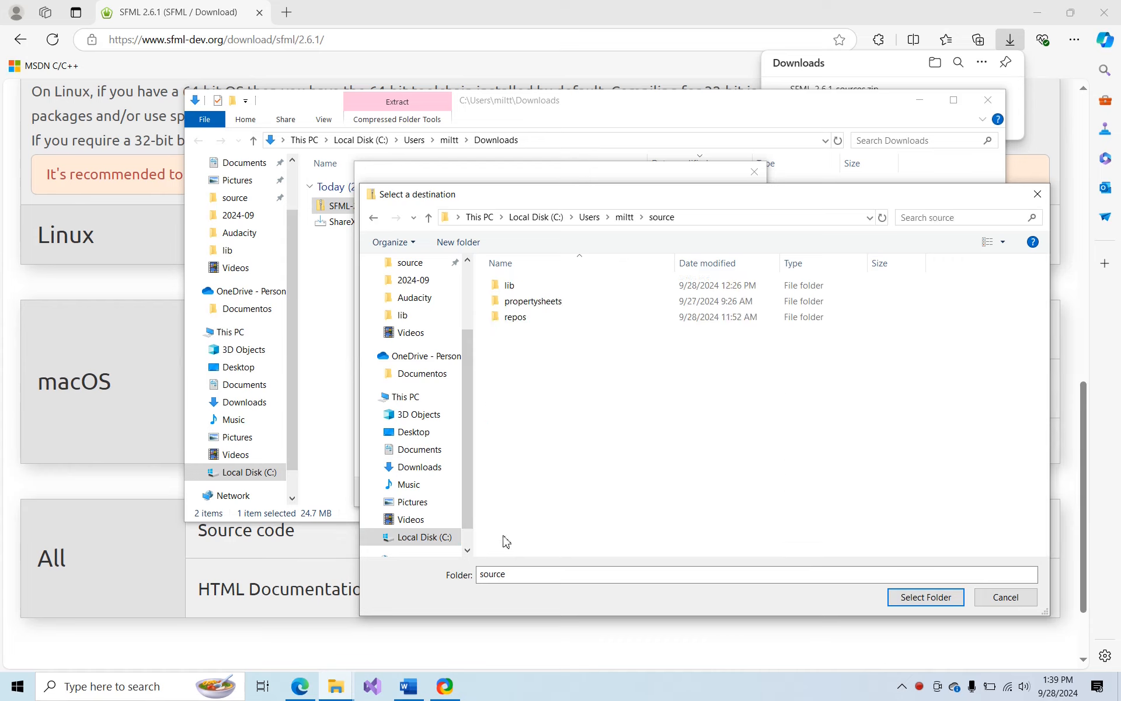
double_click(526, 286)
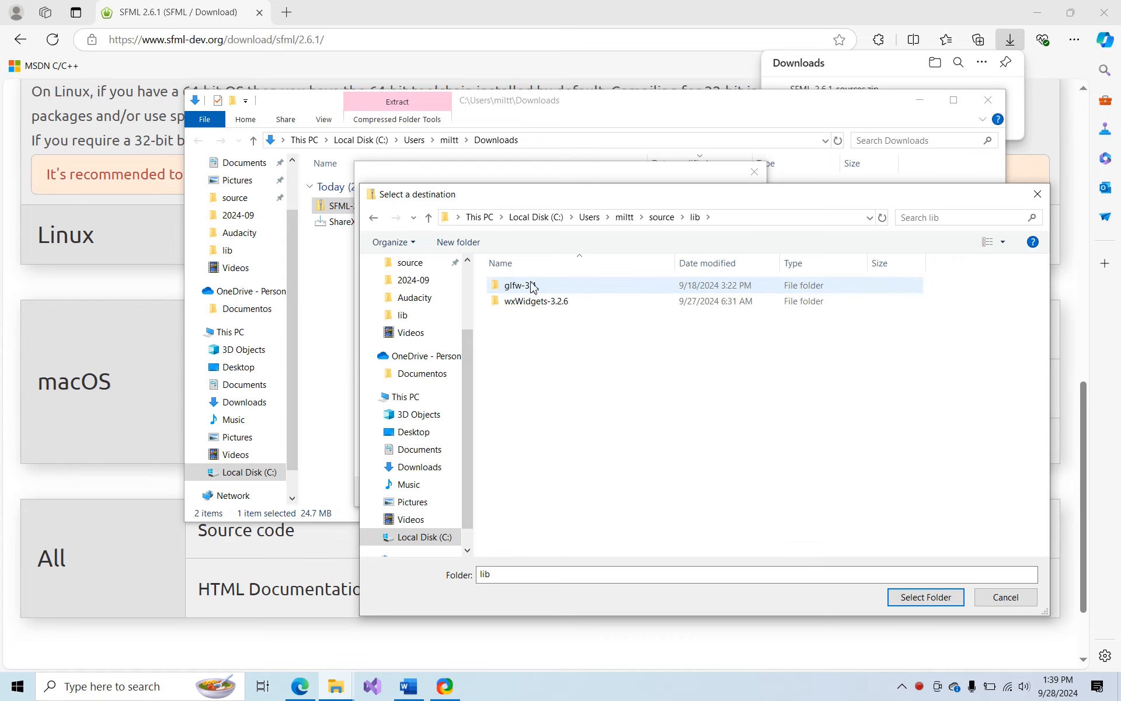
click(903, 601)
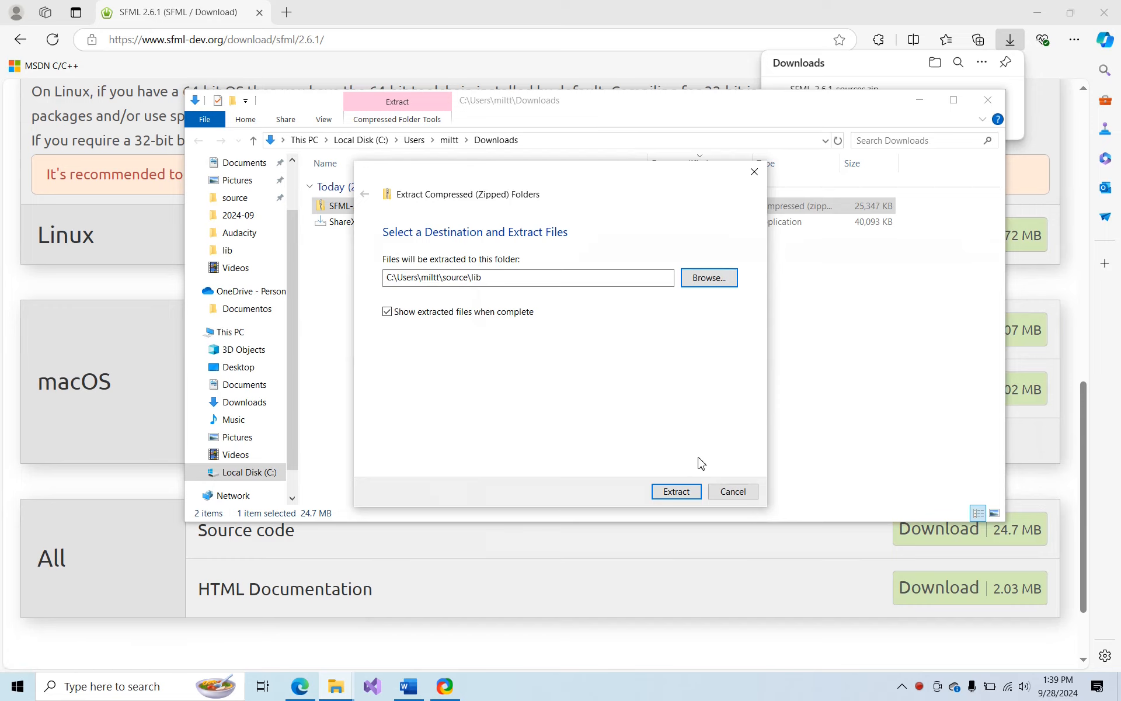
click(677, 491)
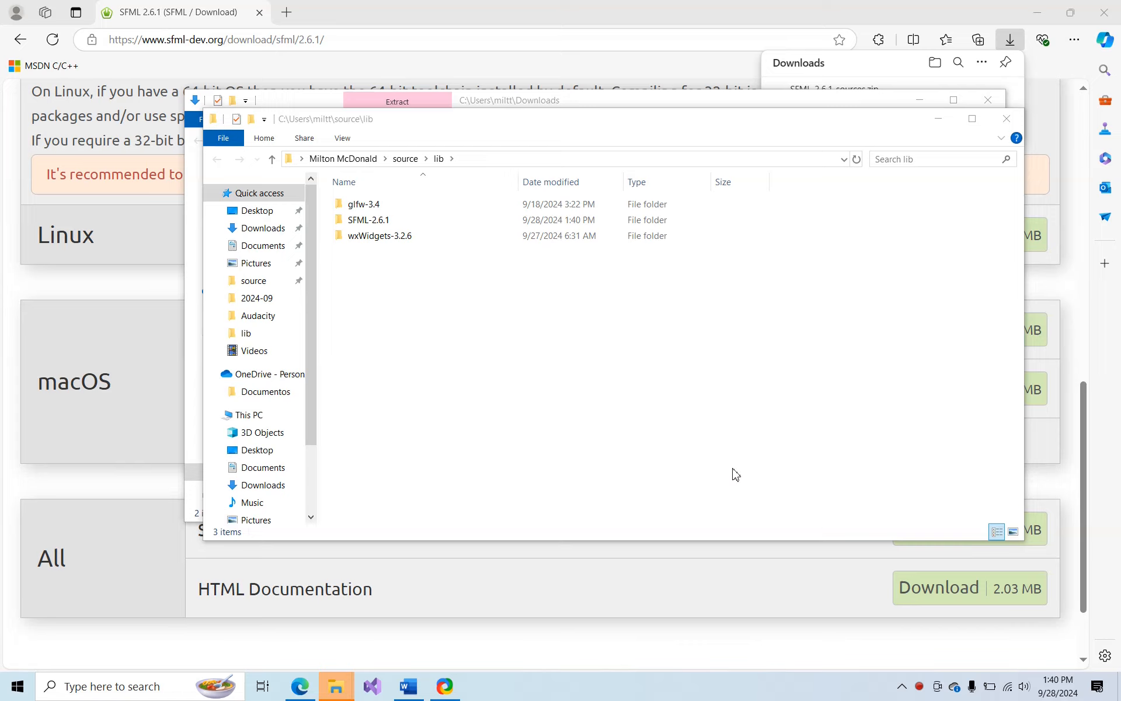
click(379, 225)
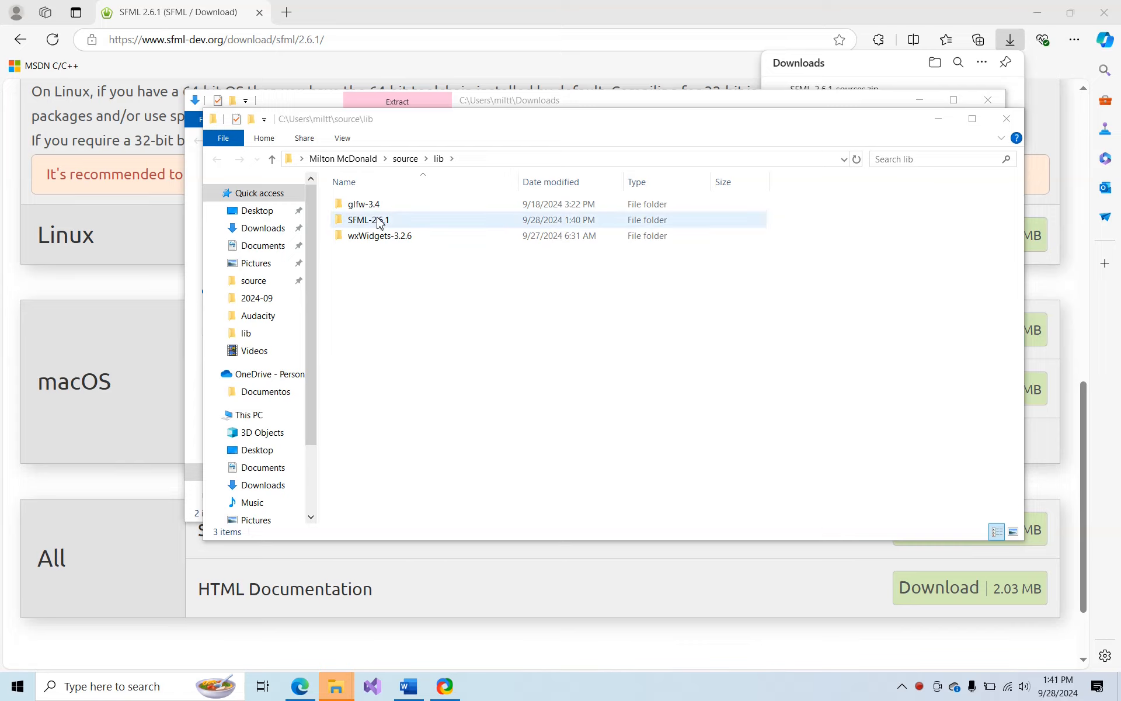
double_click(378, 221)
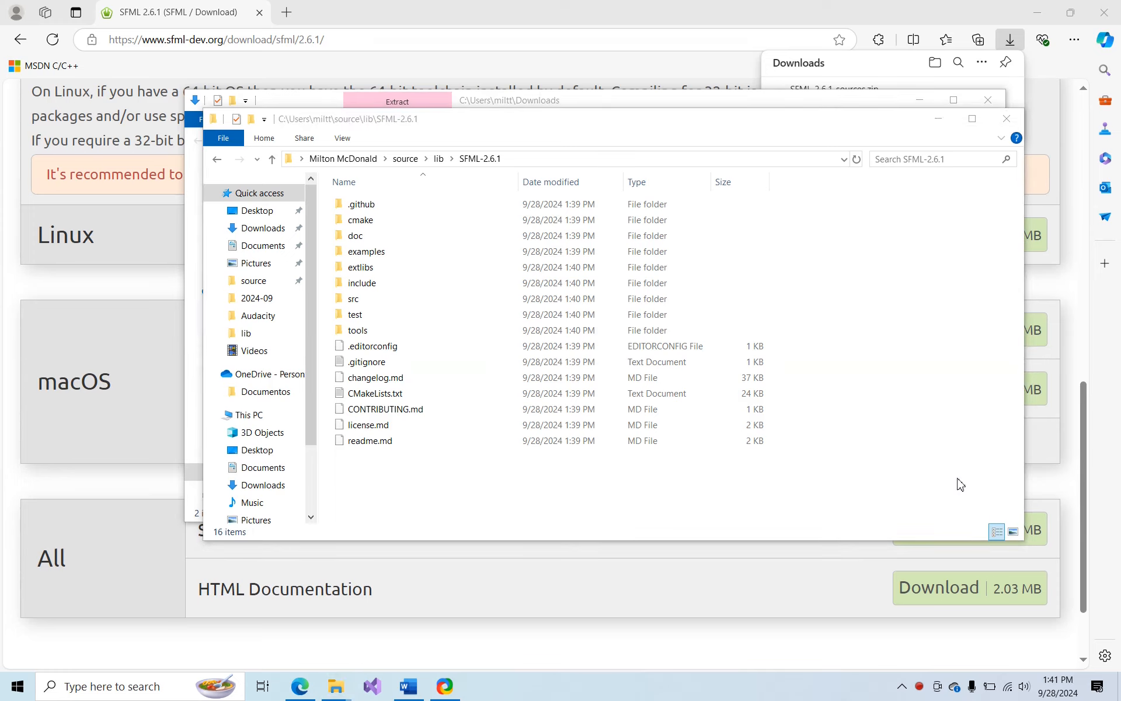
Launch CMake (cmake-gui) and arrange it side by side with the SFML-2.6.1 folder window
key(super)
text(cmake)
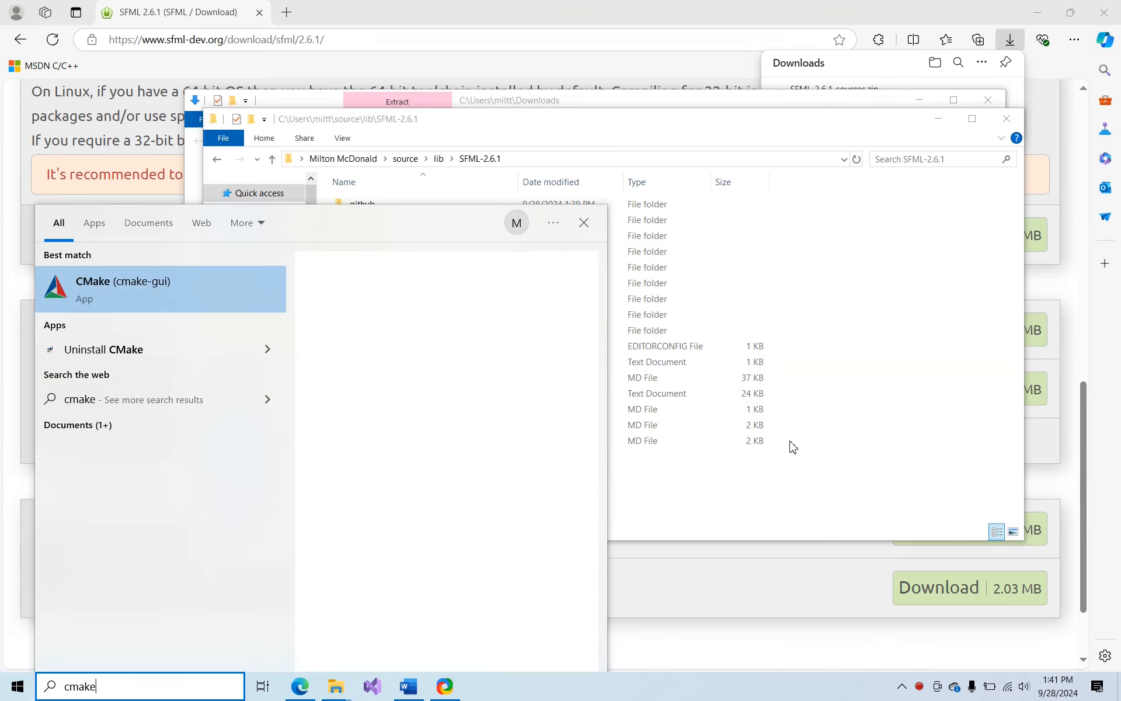
click(118, 296)
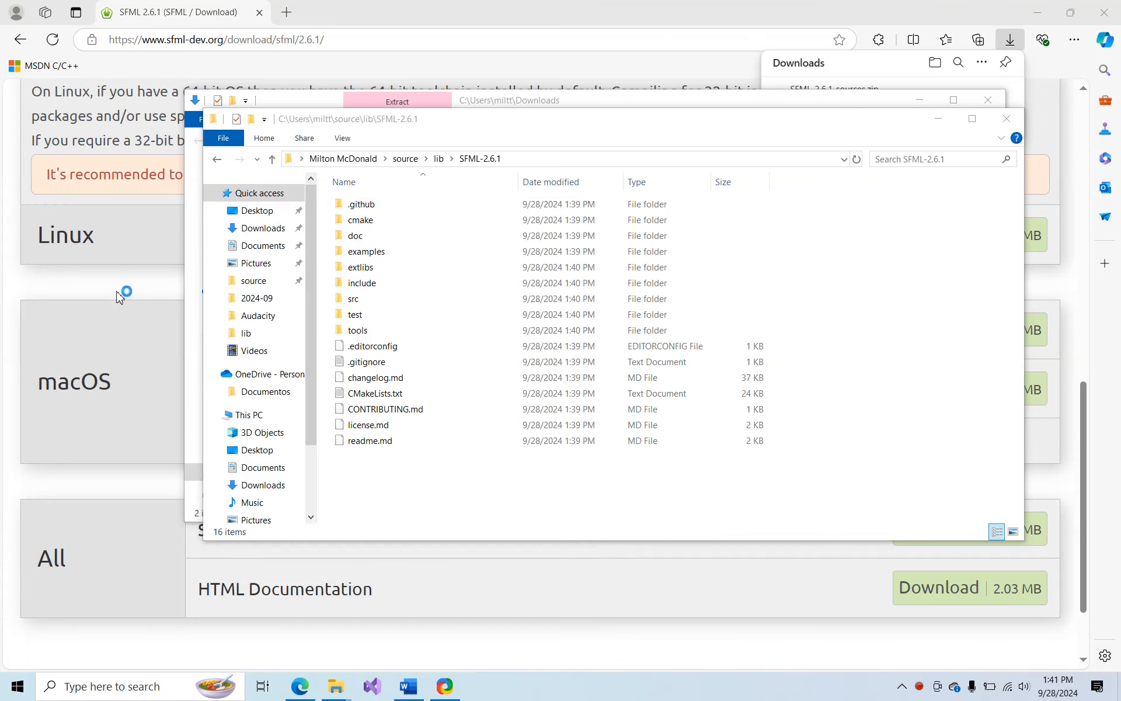
drag(476, 122, 2, 143)
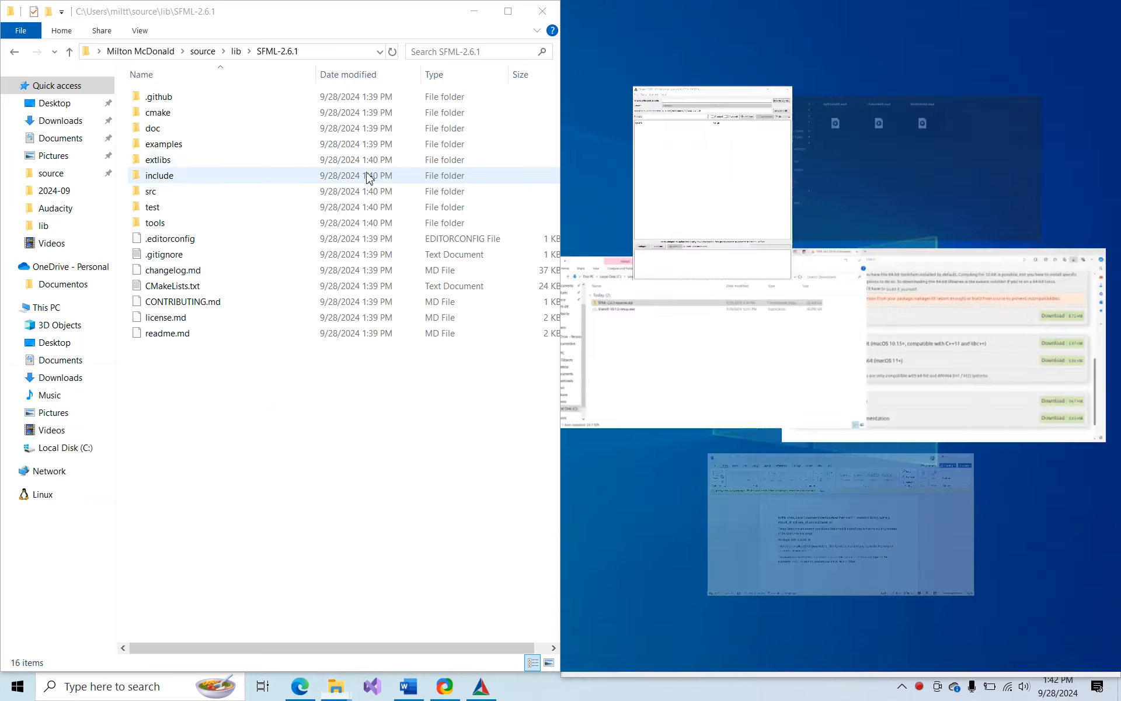
click(710, 167)
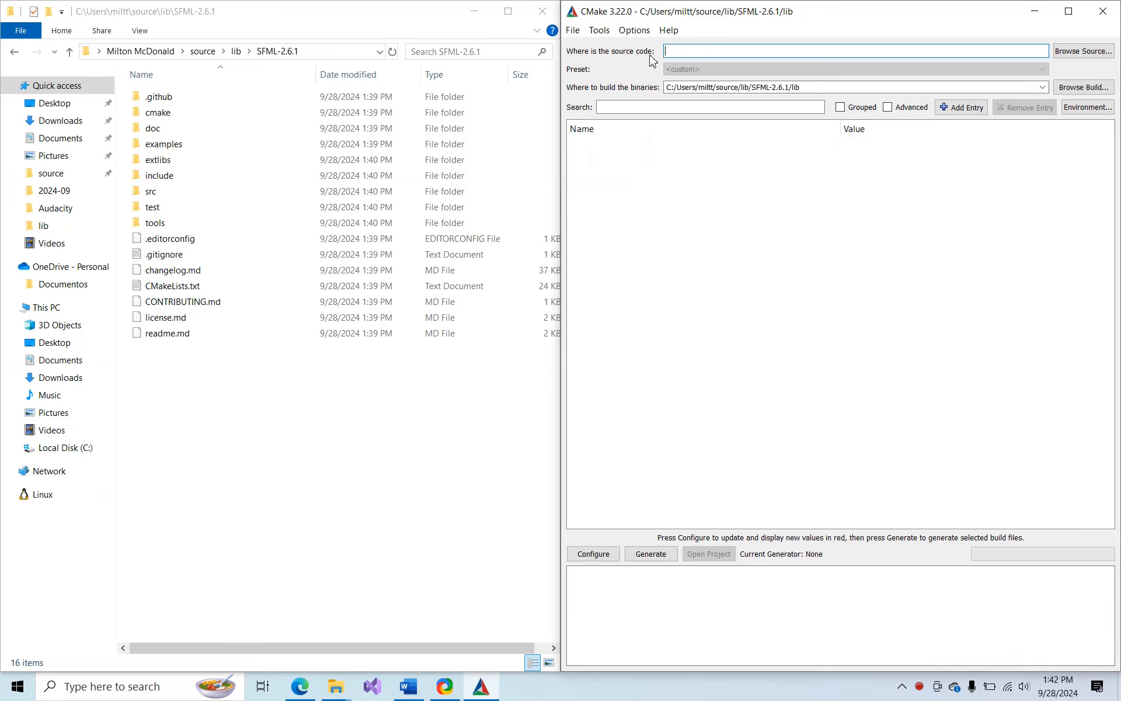
Set CMake's source code location to the path of the extracted source\lib\SFML-2.6.1 folder
click(319, 55)
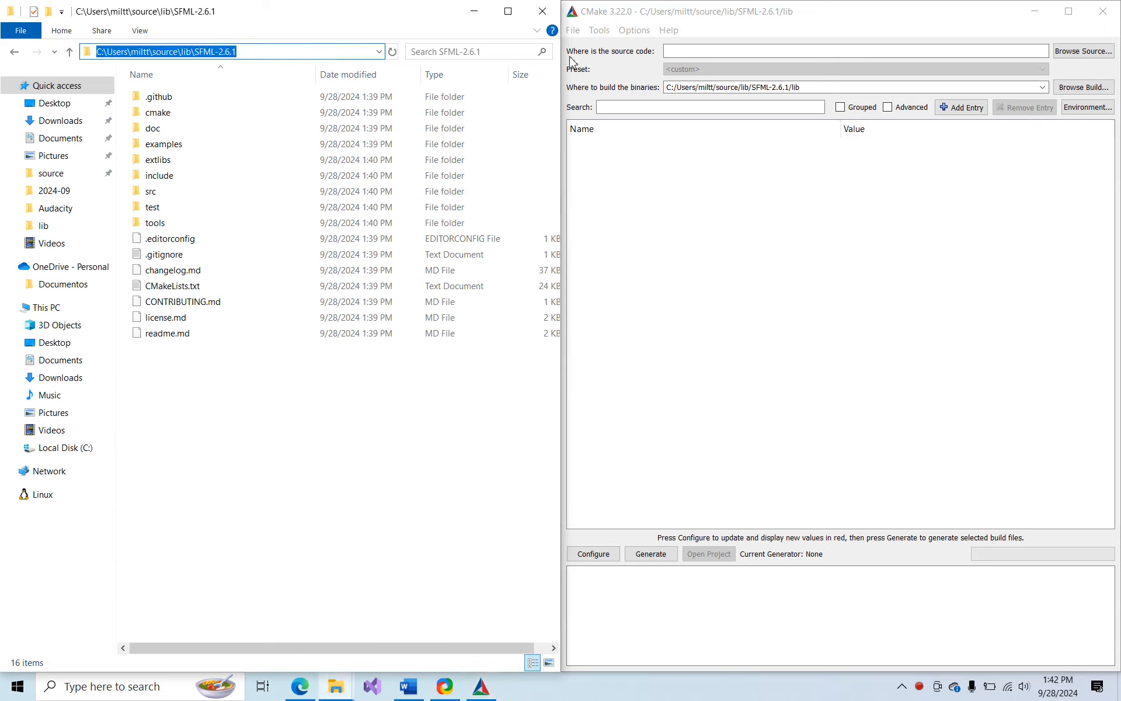
click(728, 51)
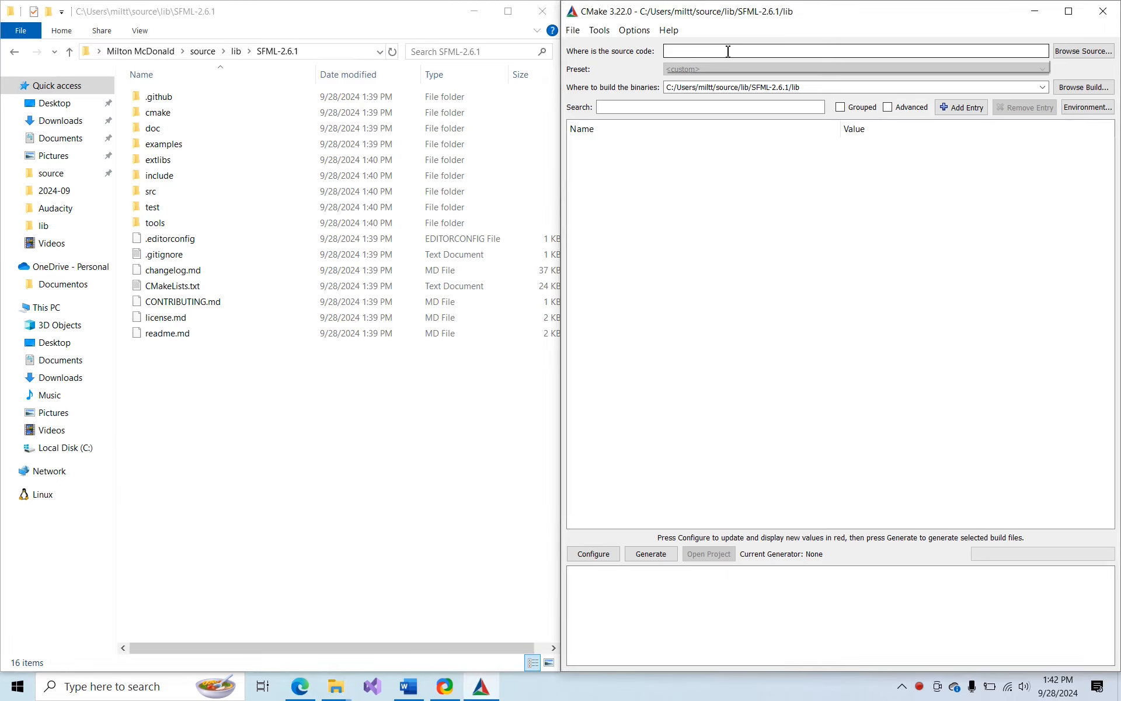
text(C:/Users/miltt/source/lib/SFML-2.6.1)
key(alt+Tab)
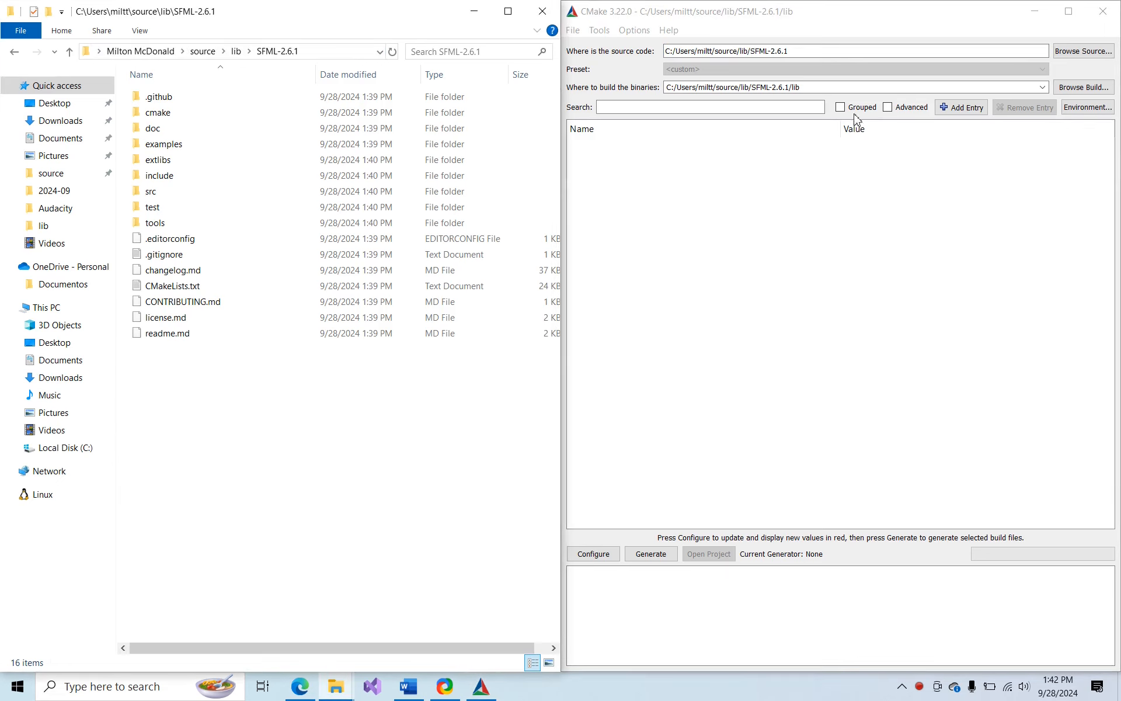
Clear the existing path for where CMake builds the binaries
click(855, 87)
key(ctrl+a)
key(BackSpace)
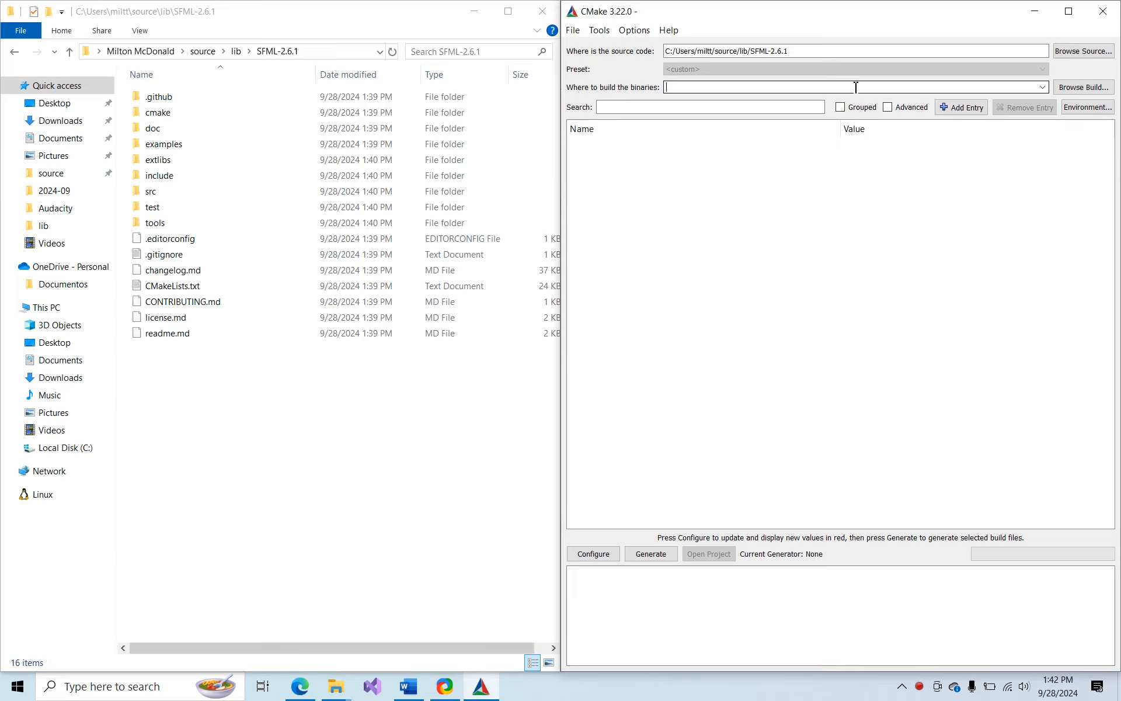
Create a new folder named lib inside the SFML-2.6.1 folder
right_click(216, 438)
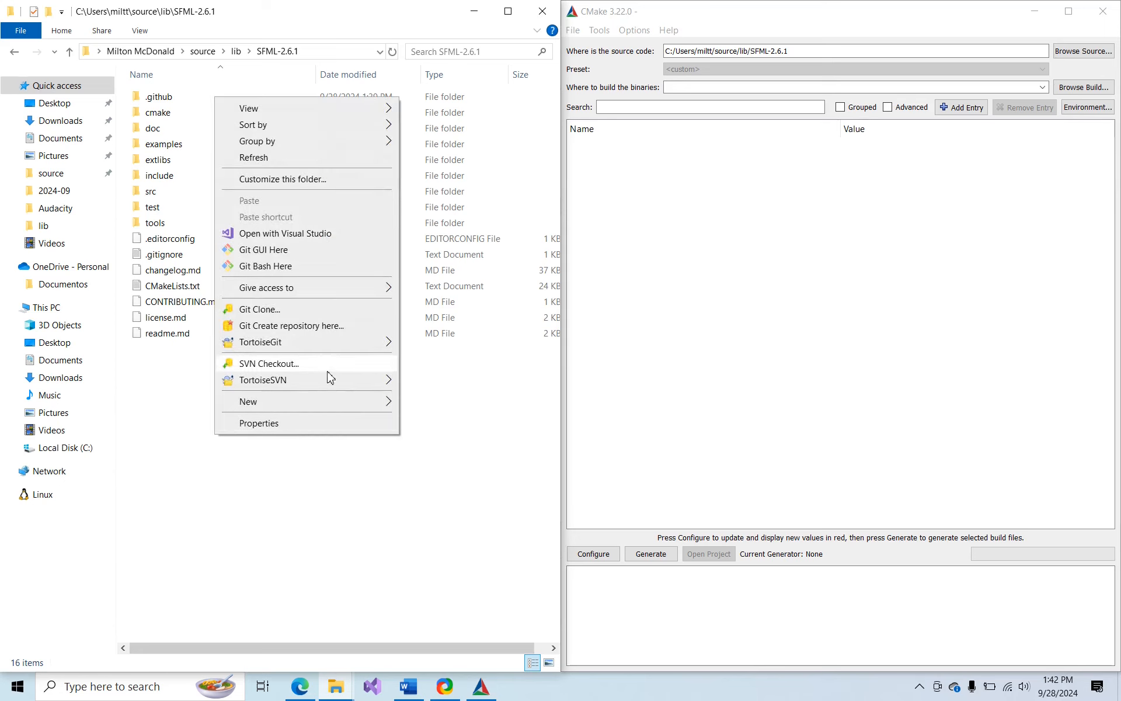
mouse_move(362, 401)
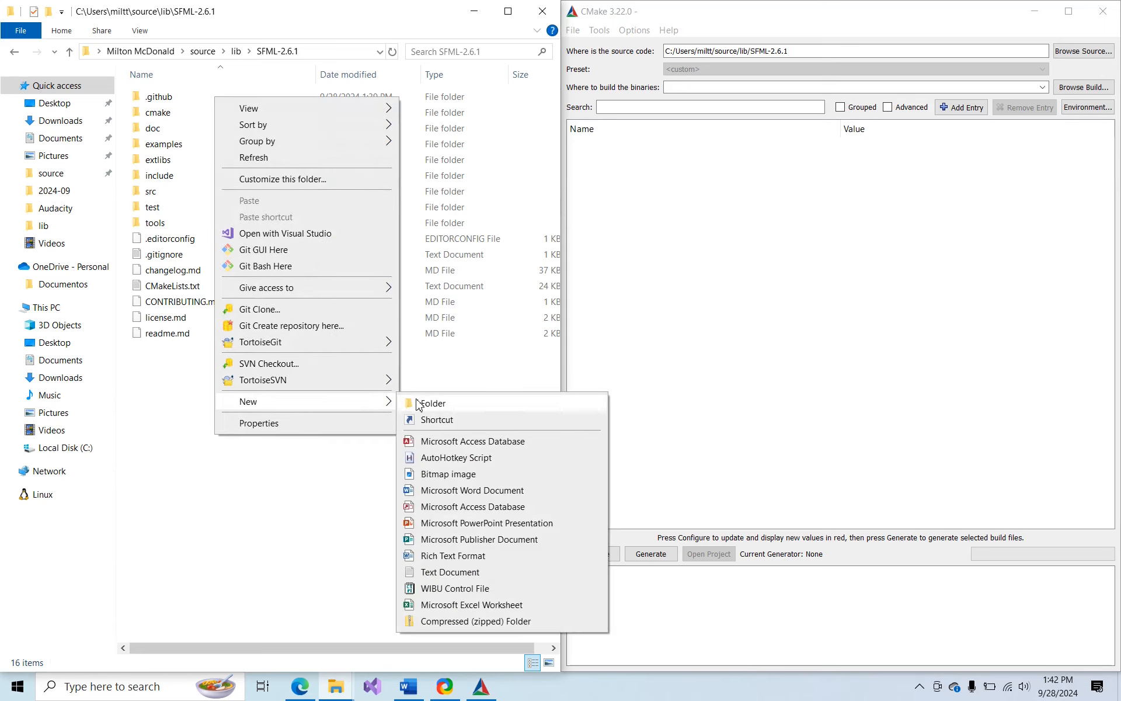
click(423, 402)
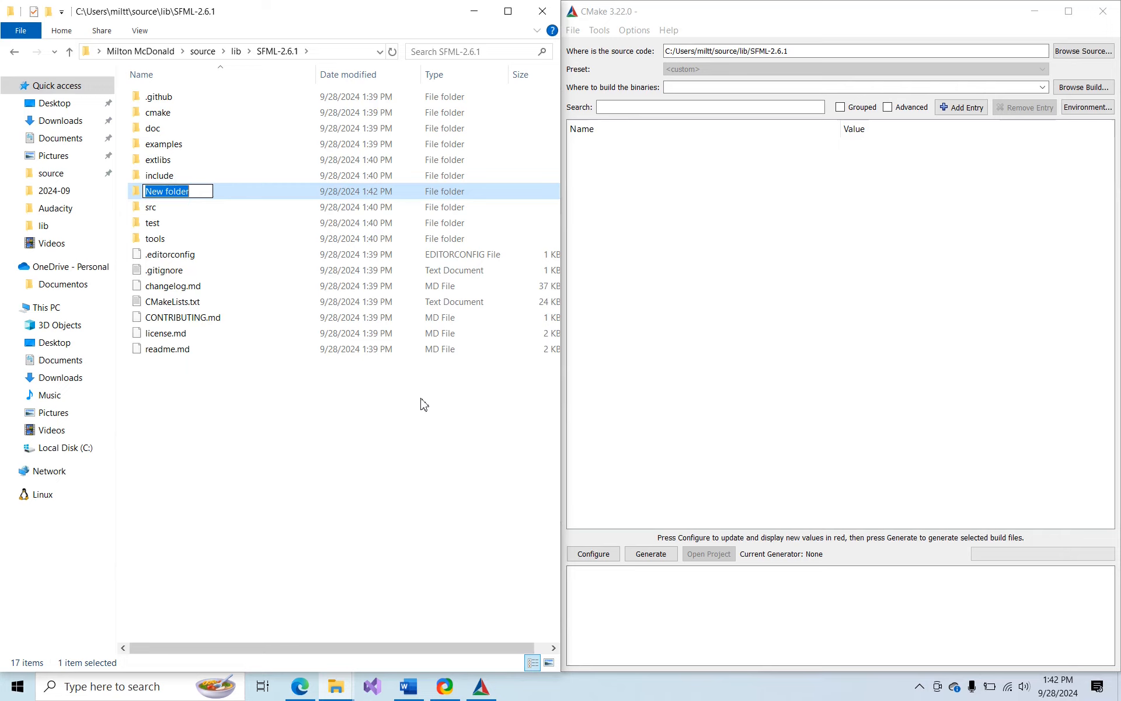
text(lib)
key(Return)
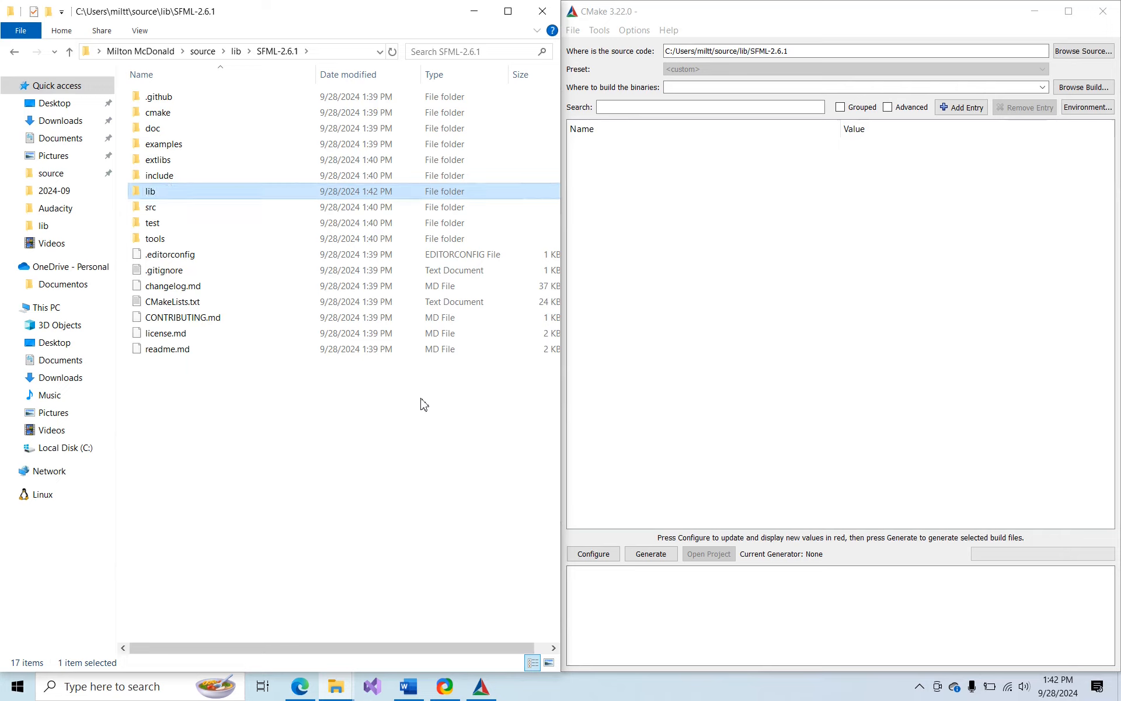
Open the new lib folder and create a subfolder named x64 in it
double_click(216, 200)
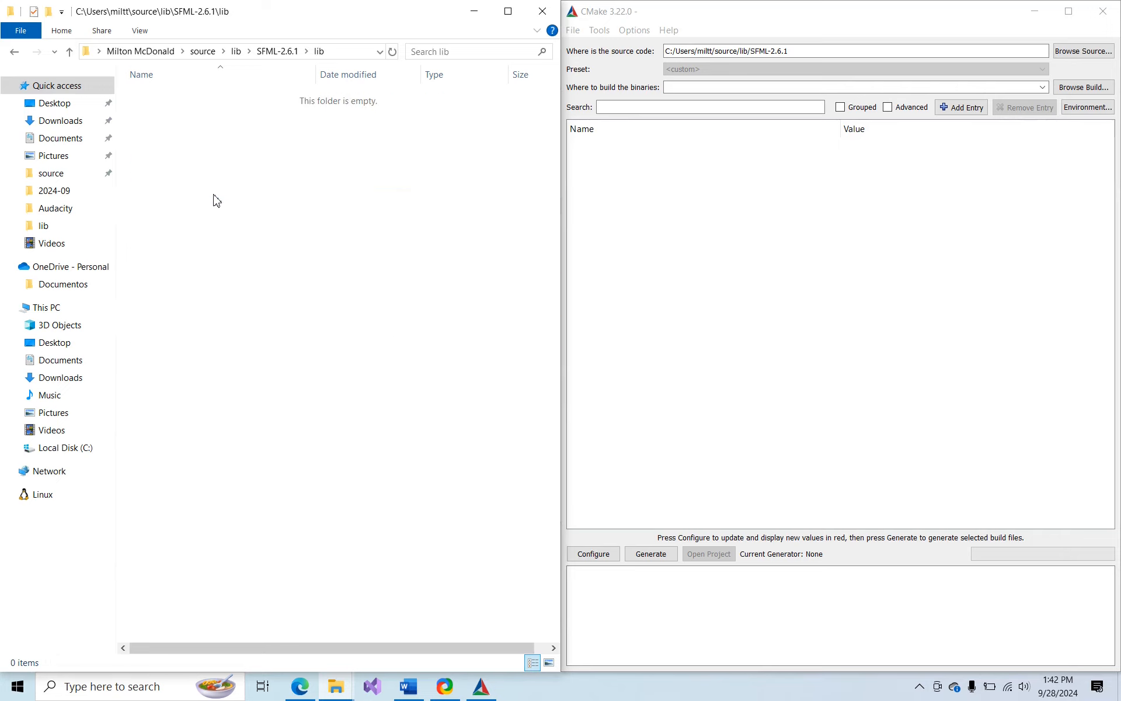
right_click(215, 198)
mouse_move(277, 516)
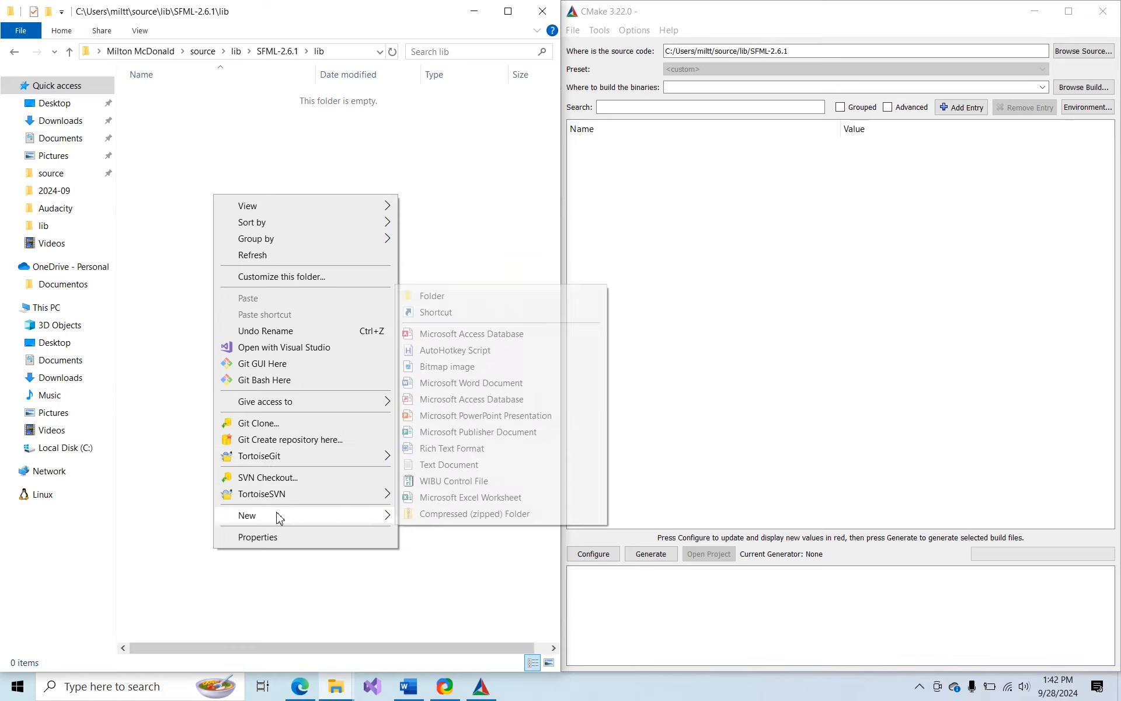
click(489, 296)
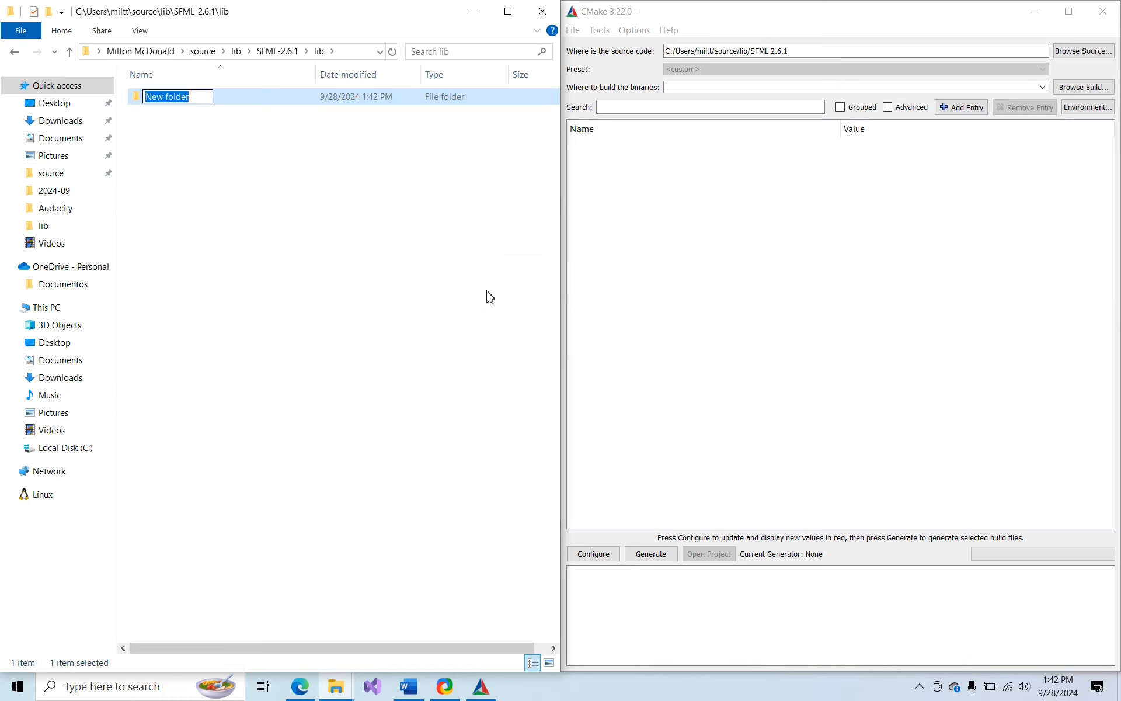
text(x64)
key(Return)
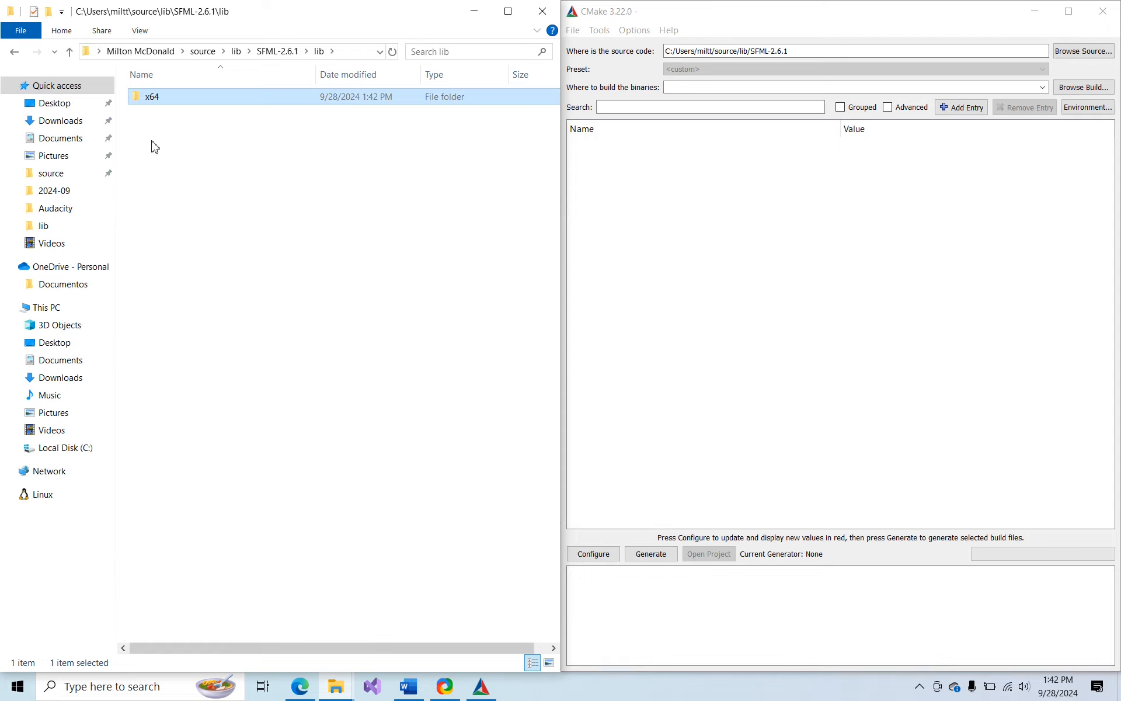
Set CMake's location for building the binaries to the path of the new SFML-2.6.1\lib\x64 folder
double_click(172, 100)
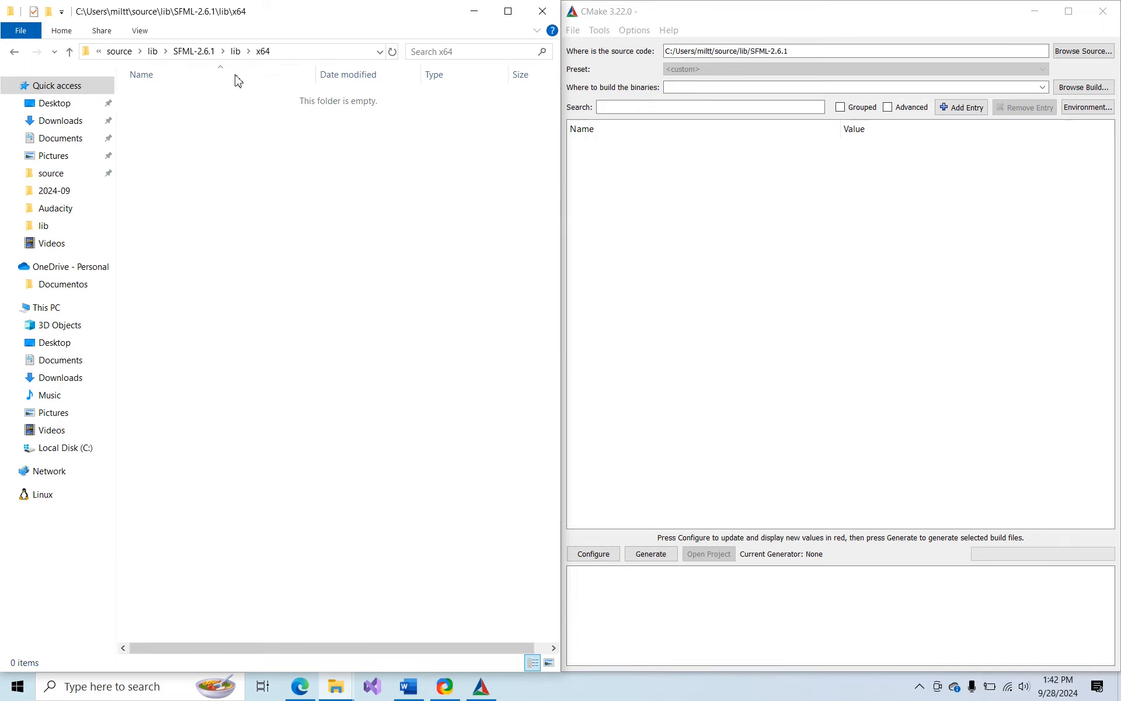
click(330, 54)
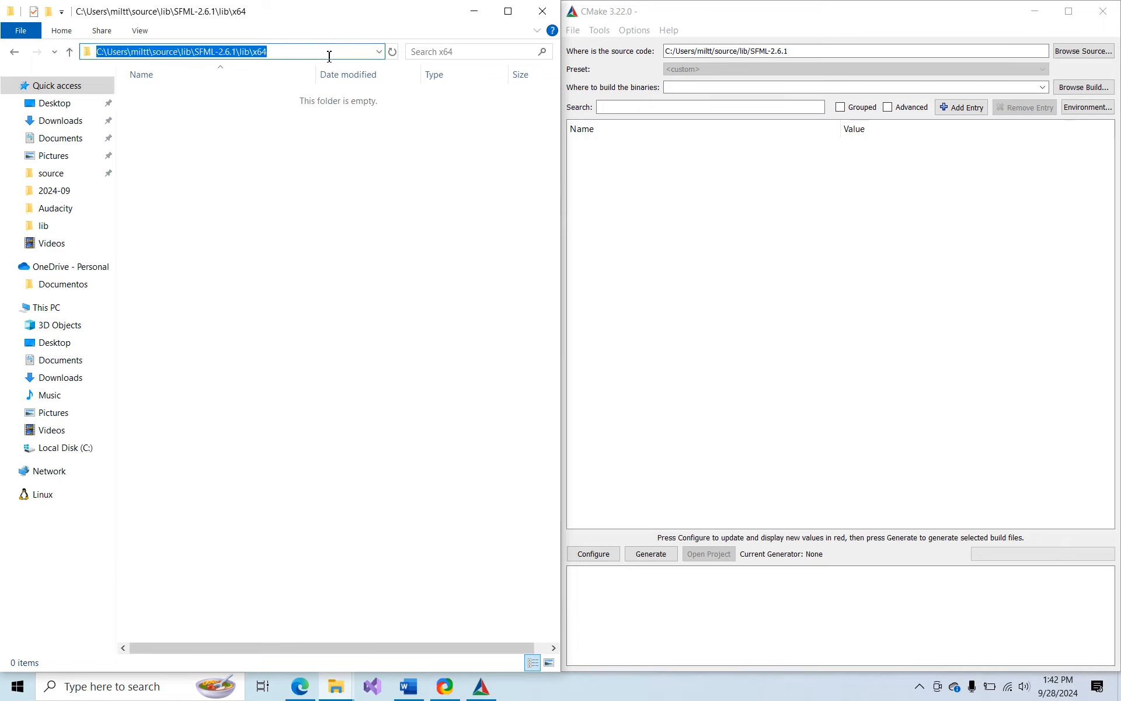
click(690, 88)
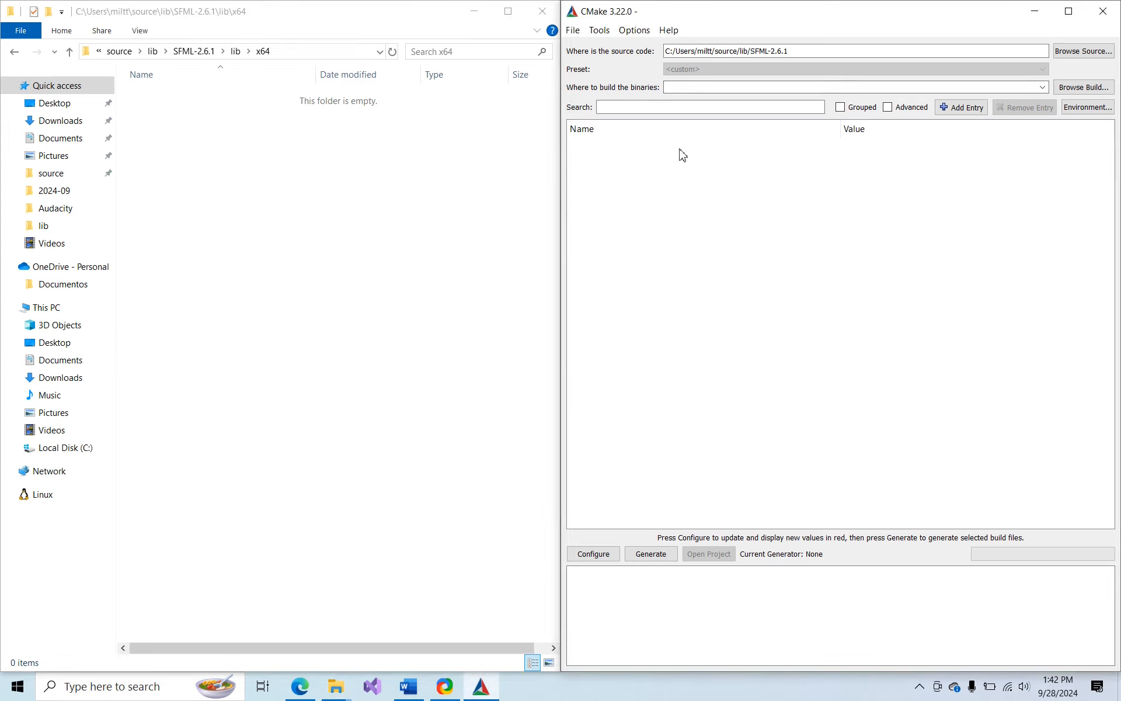
text(C:/Users/miltt/source/lib/SFML-2.6.1/lib/x64)
key(alt+Tab)
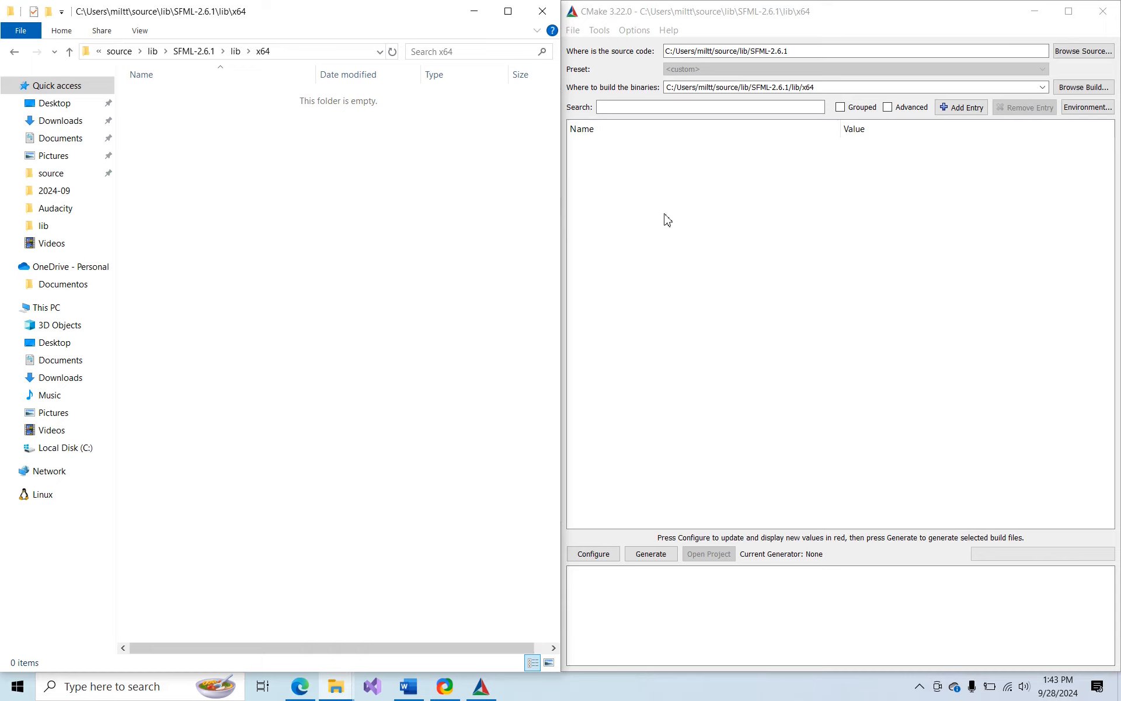
Configure the CMake project for Visual Studio 17 2022 with platform x64 and default native compilers, and generate the build files
click(593, 554)
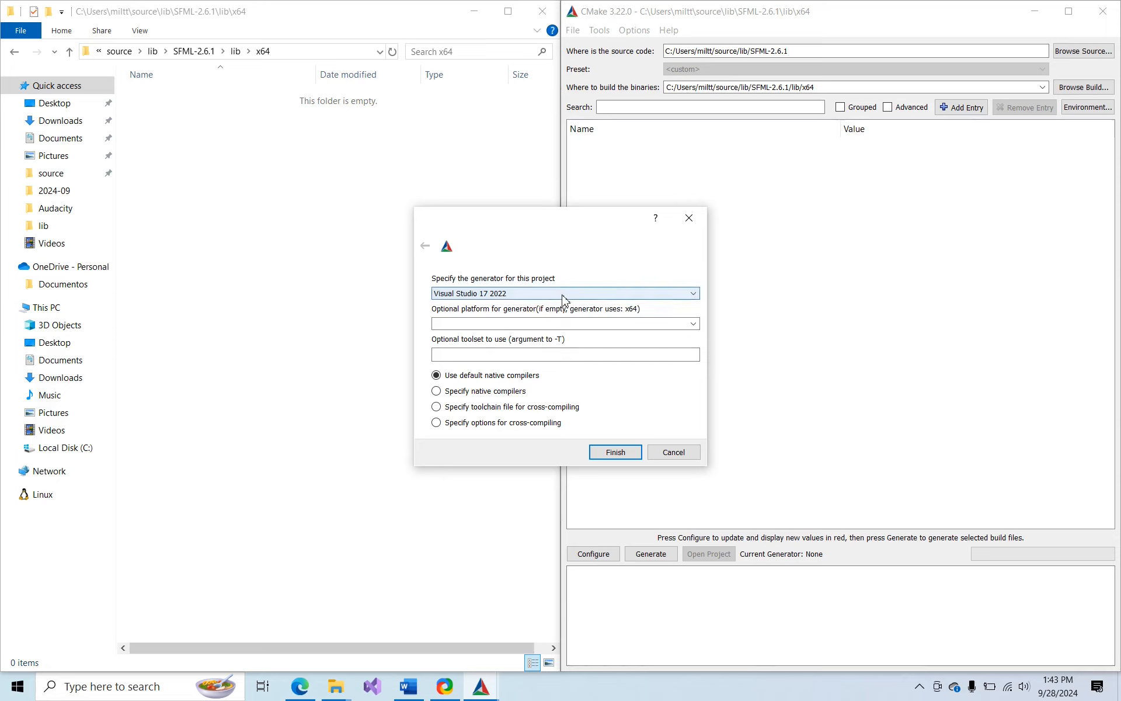
click(694, 326)
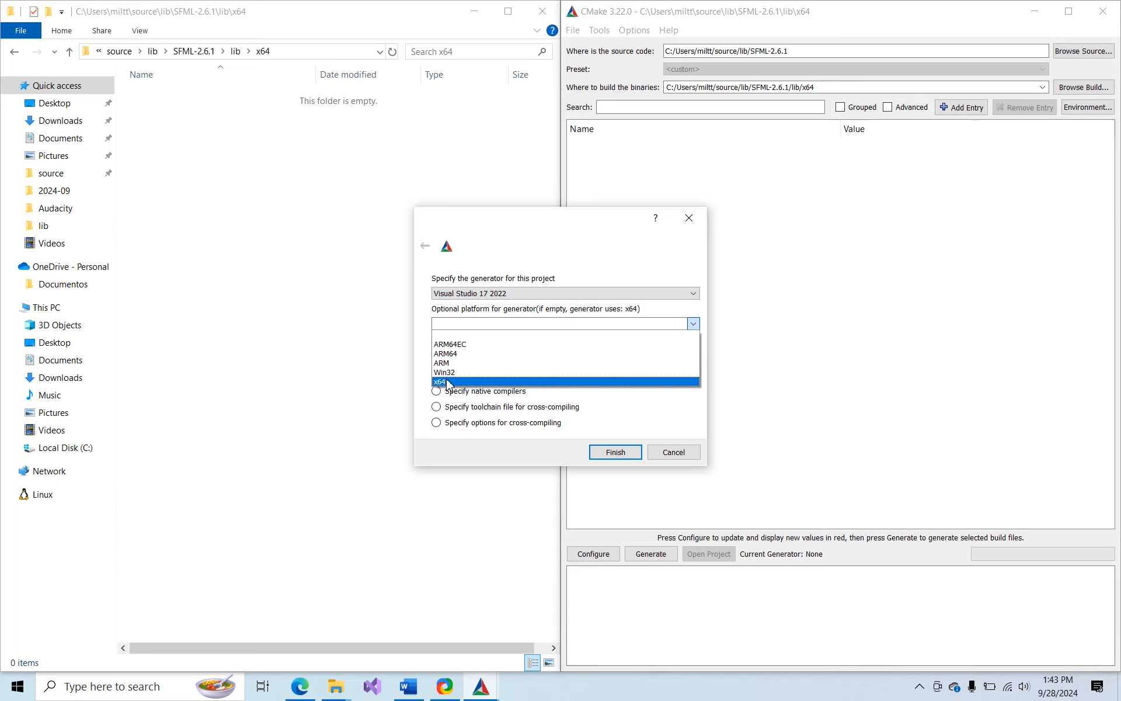
click(447, 382)
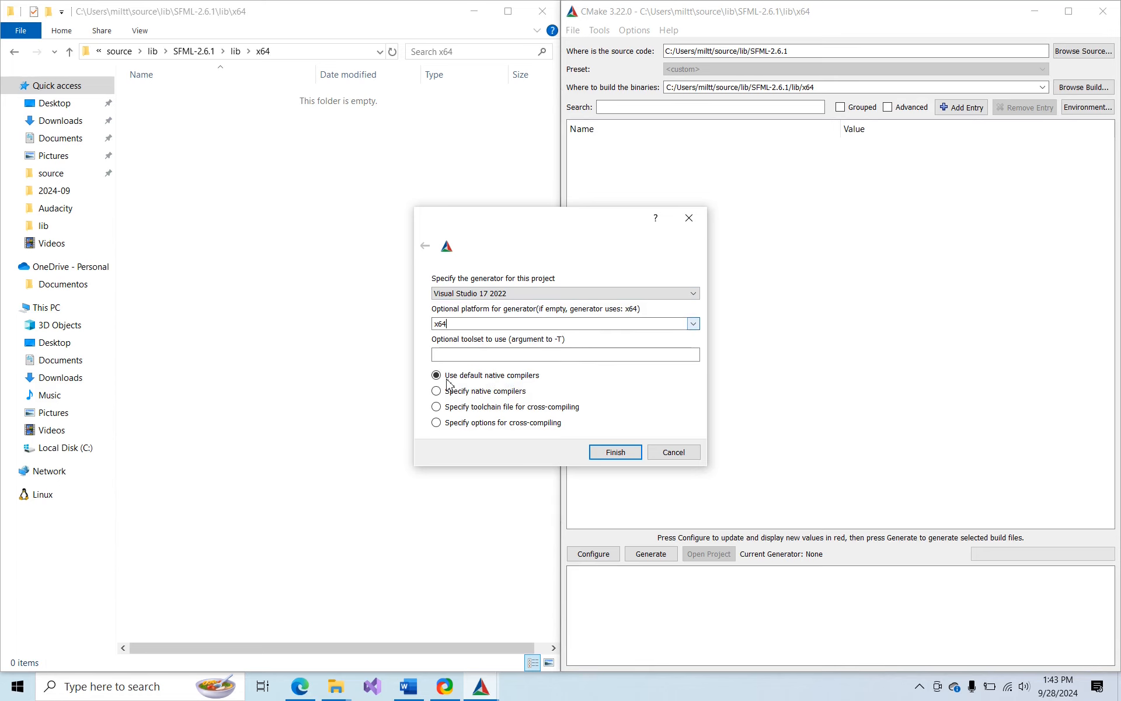
click(611, 458)
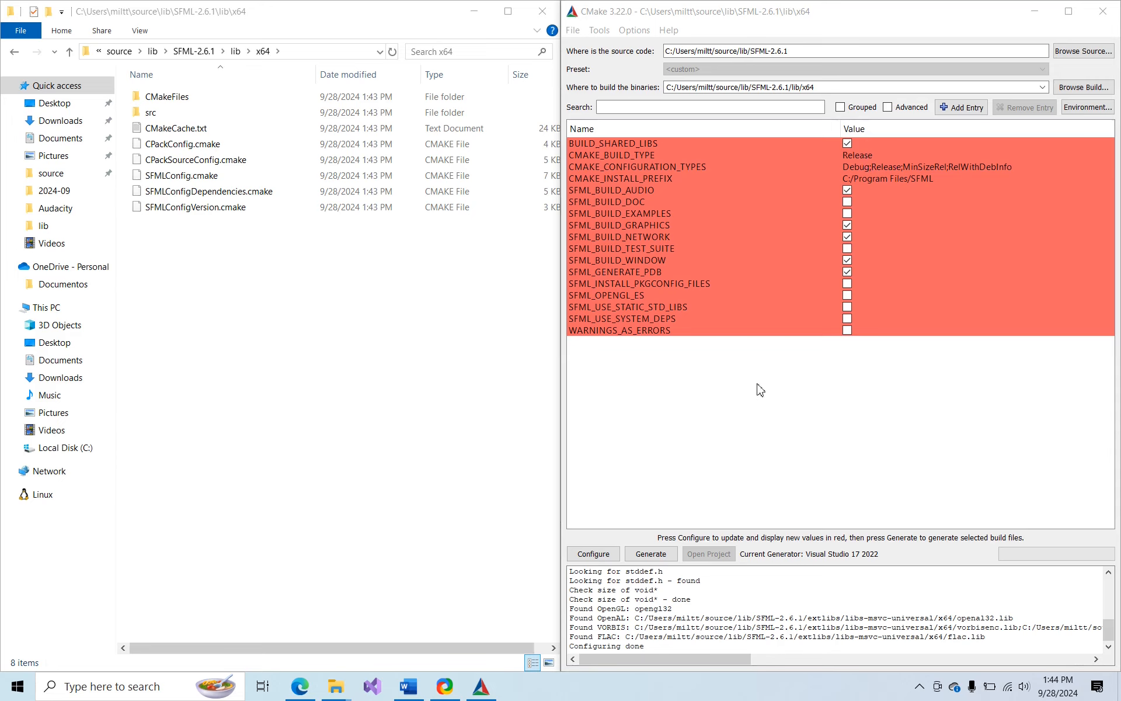
click(652, 554)
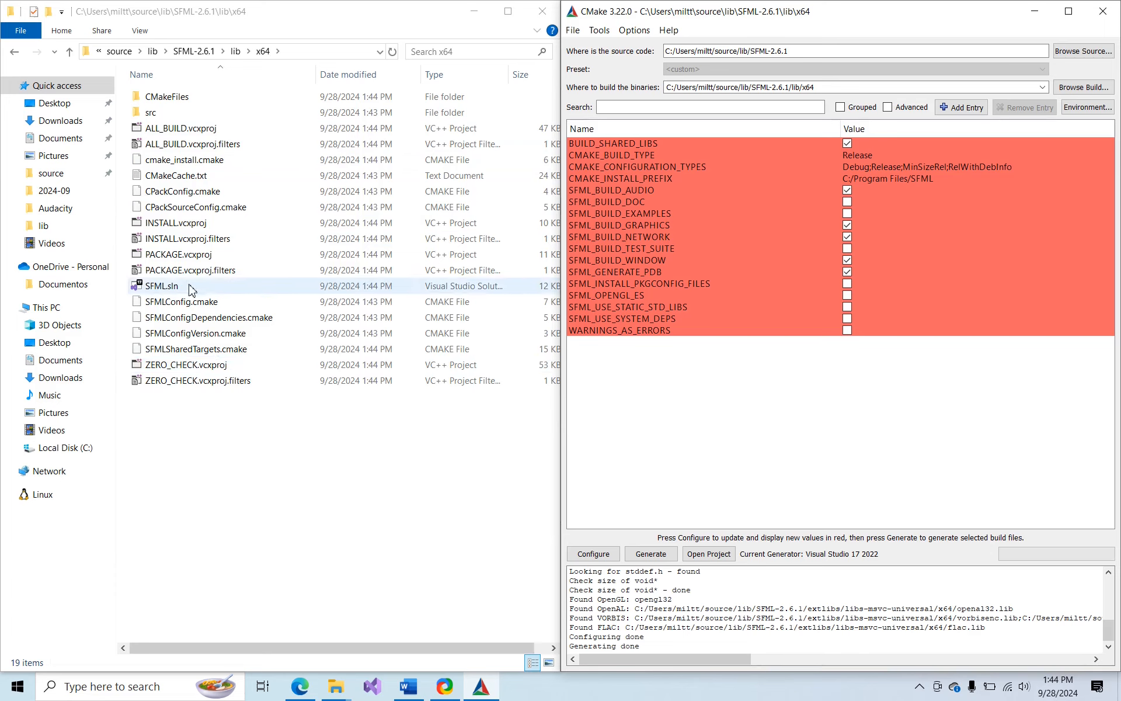
Open the generated SFML.sln in Visual Studio and build the solution in the Debug x64 configuration
double_click(161, 285)
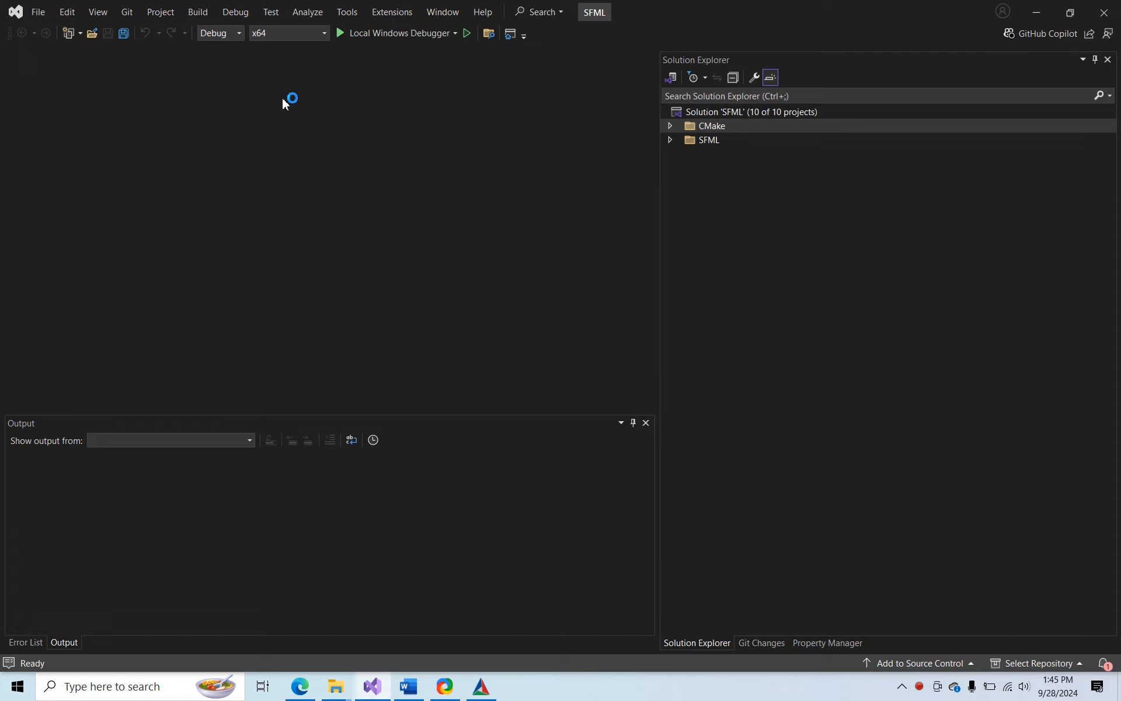
click(233, 34)
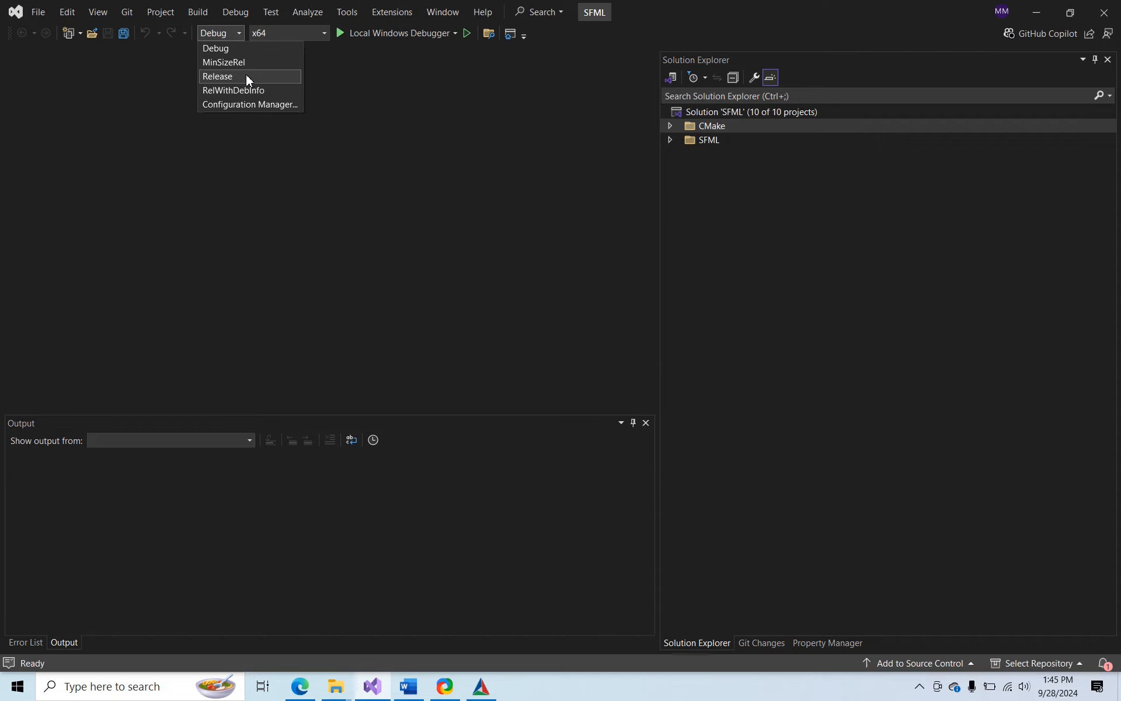
click(222, 48)
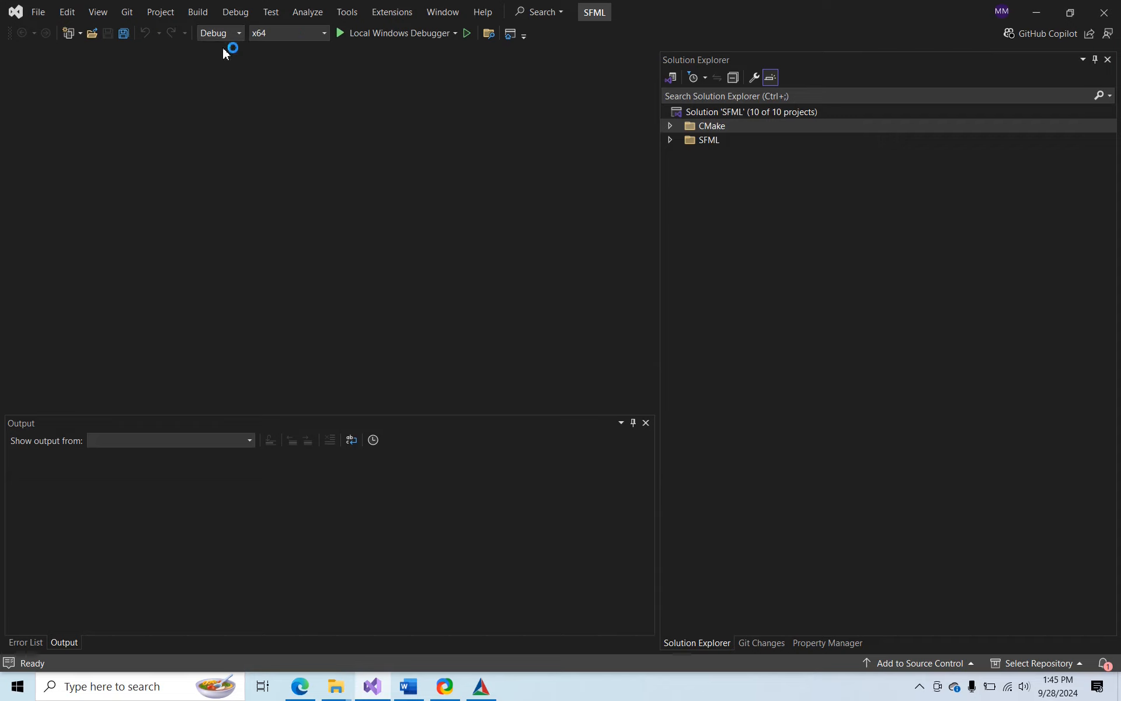
click(198, 13)
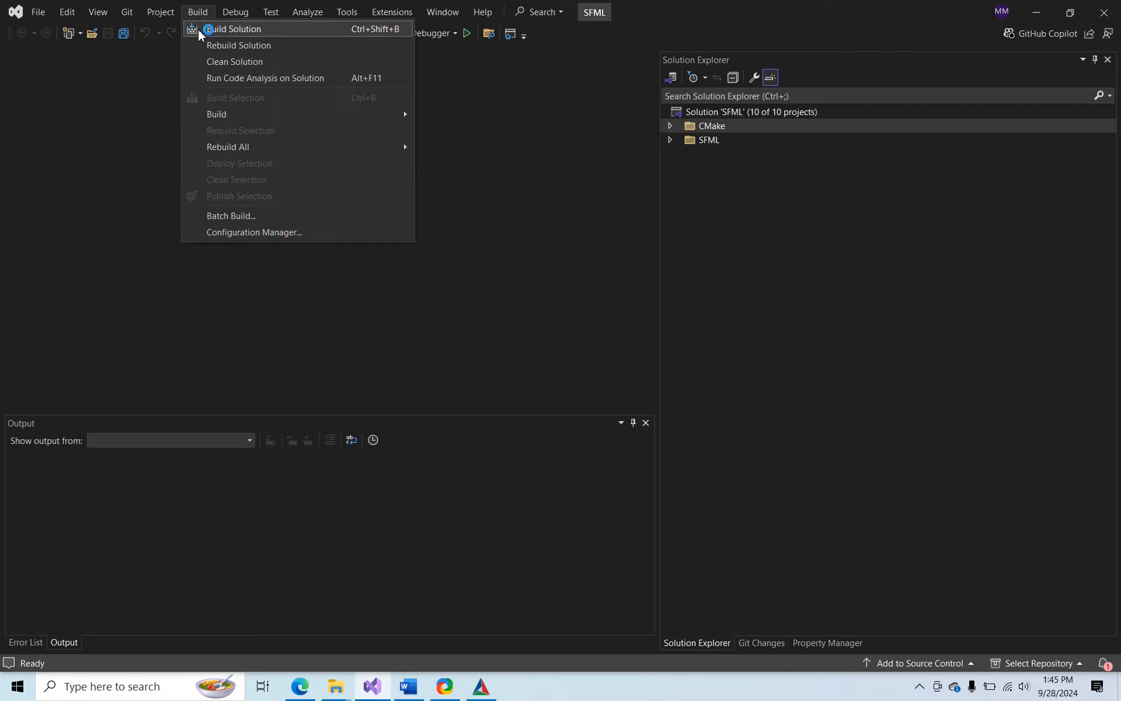
click(295, 29)
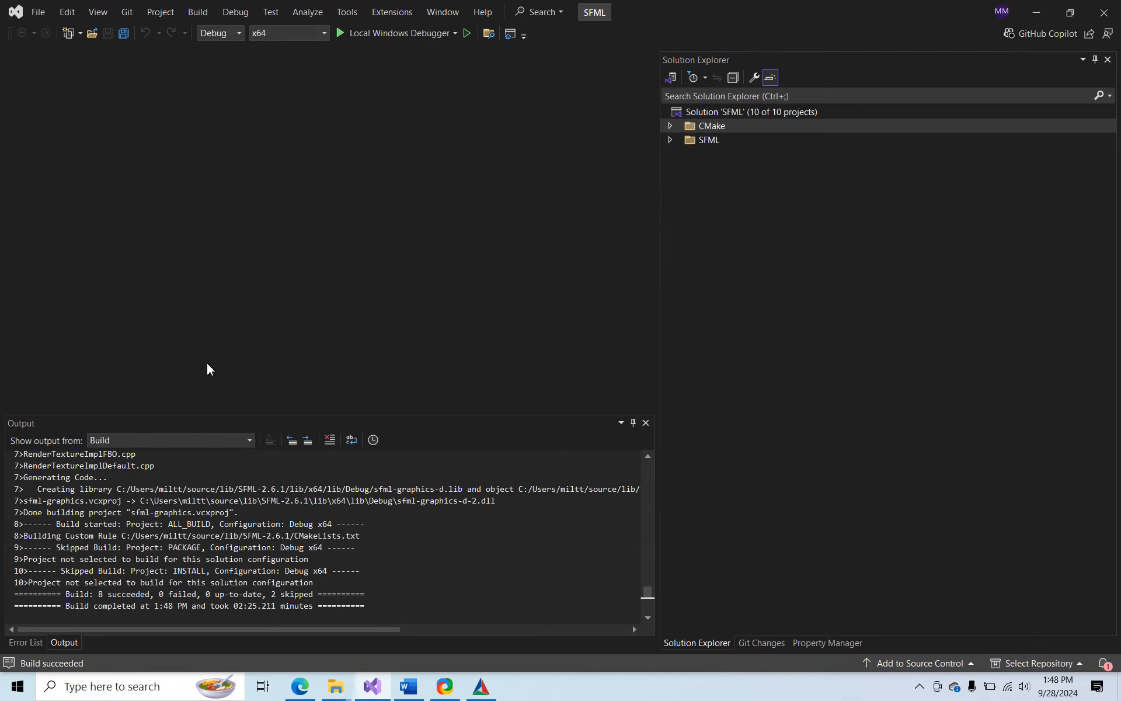
Switch the solution configuration to Release and build the SFML solution for x64
click(215, 34)
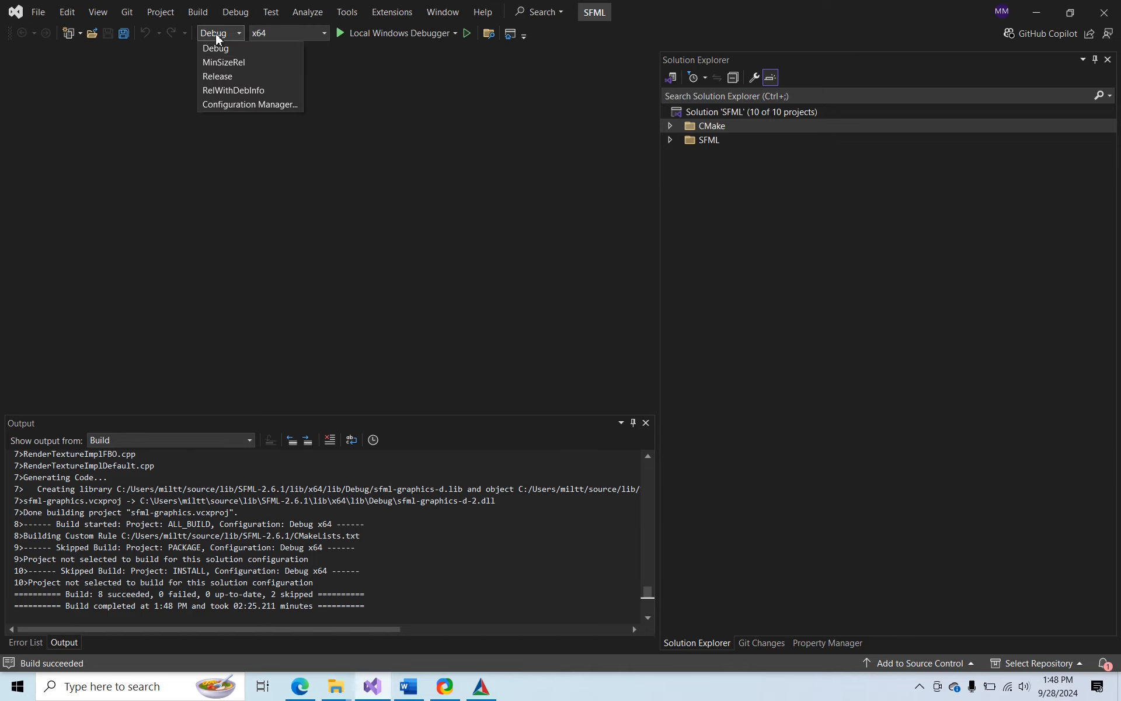
click(237, 77)
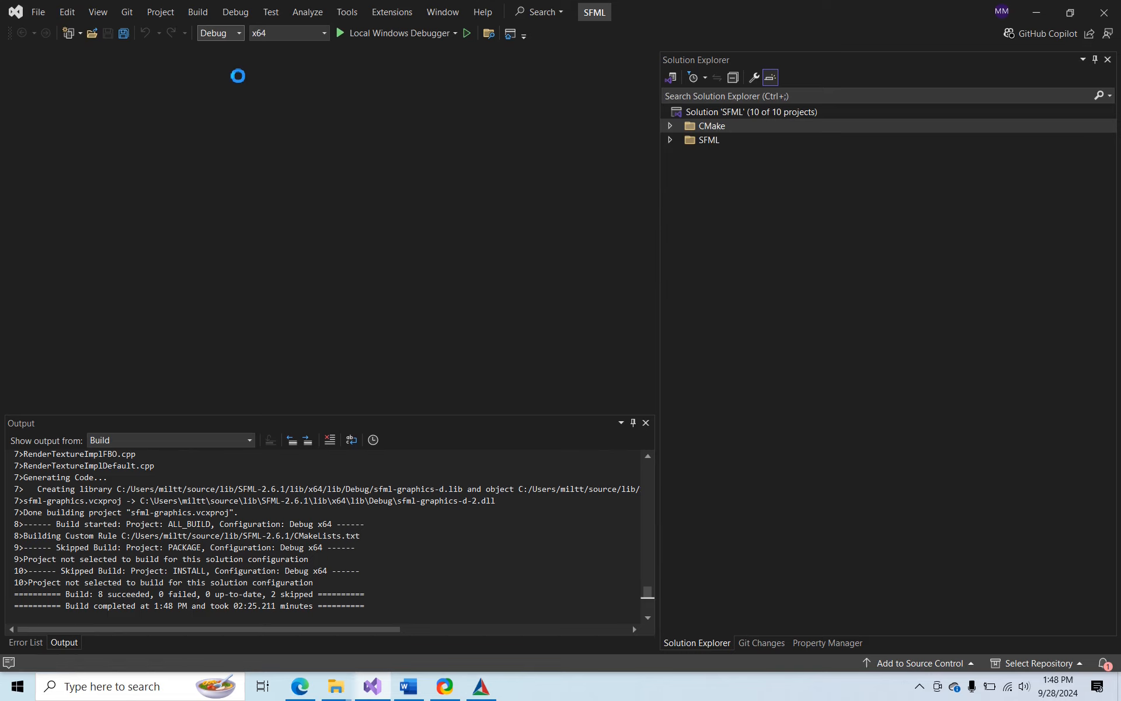
click(192, 16)
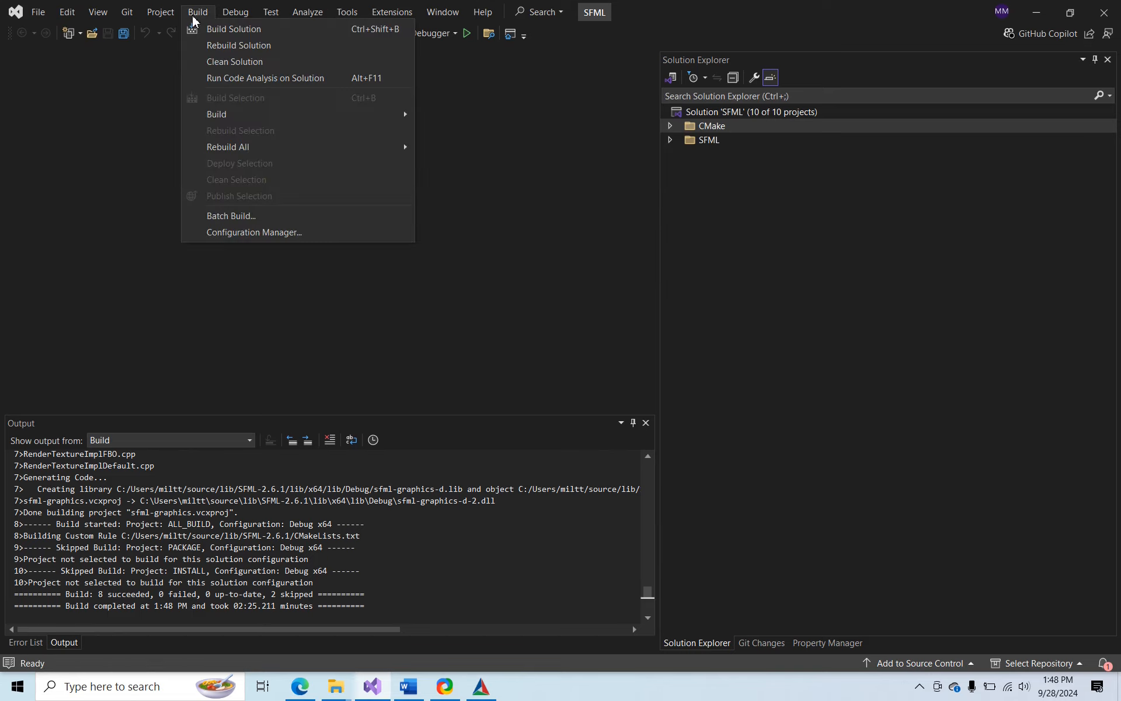
click(220, 33)
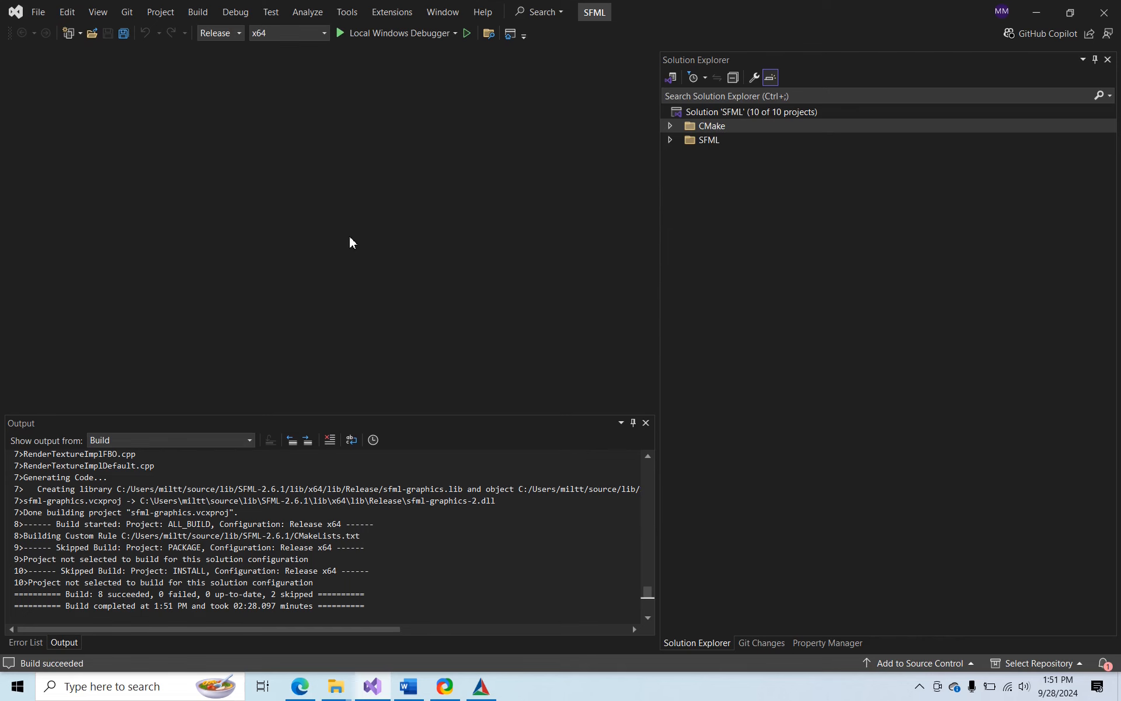
In File Explorer, inspect the built libraries in the Debug folder inside SFML-2.6.1\lib\x64\lib
mouse_move(335, 686)
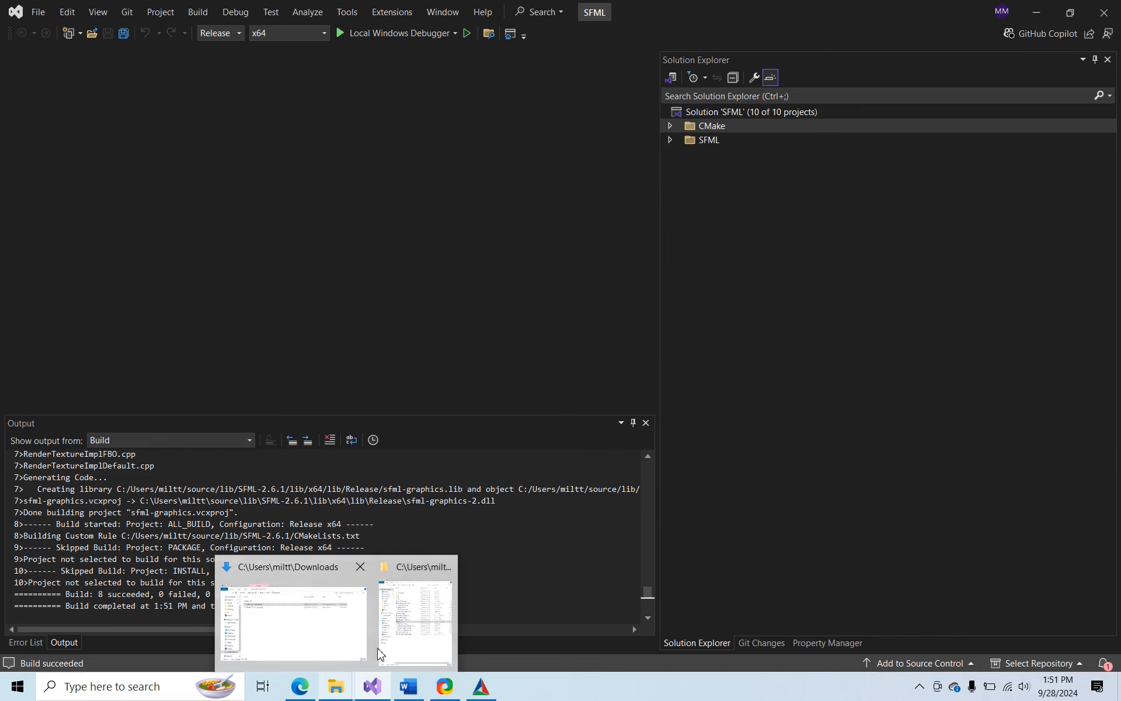
click(402, 630)
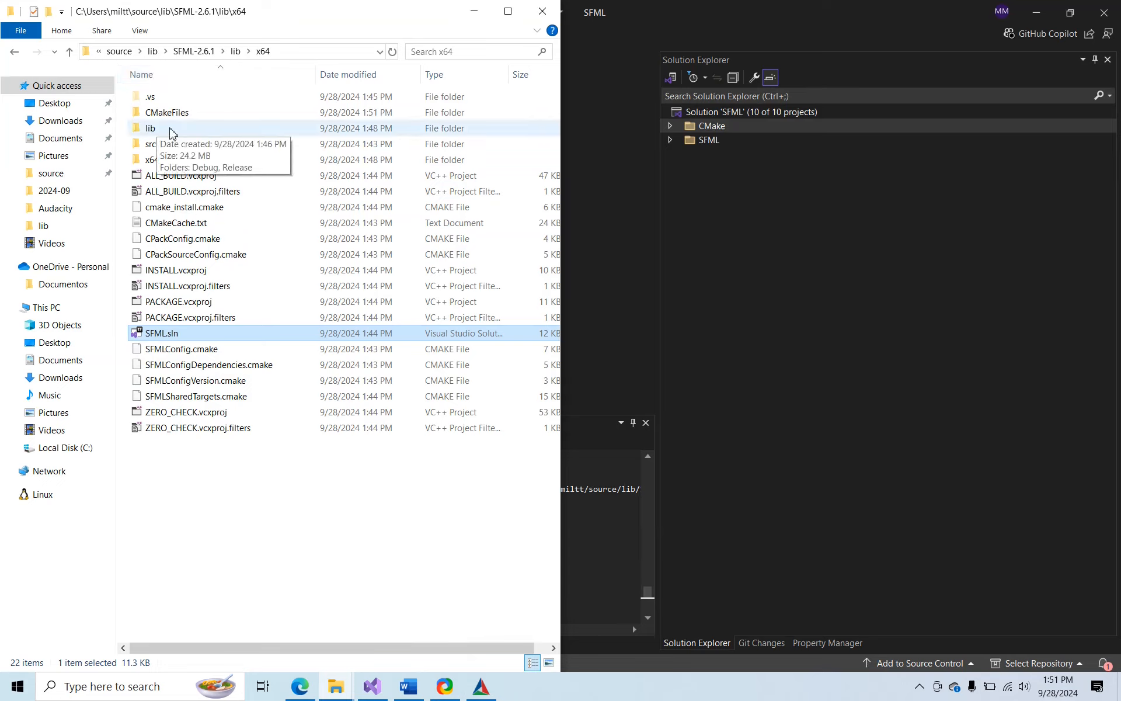
double_click(171, 130)
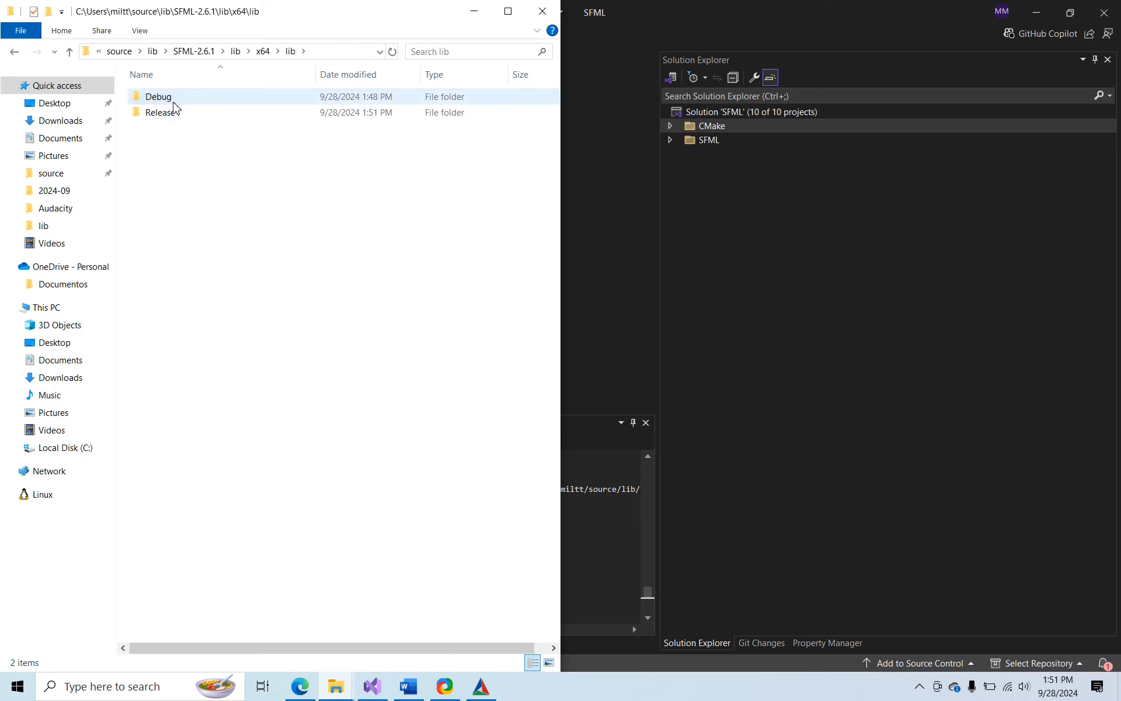
double_click(173, 101)
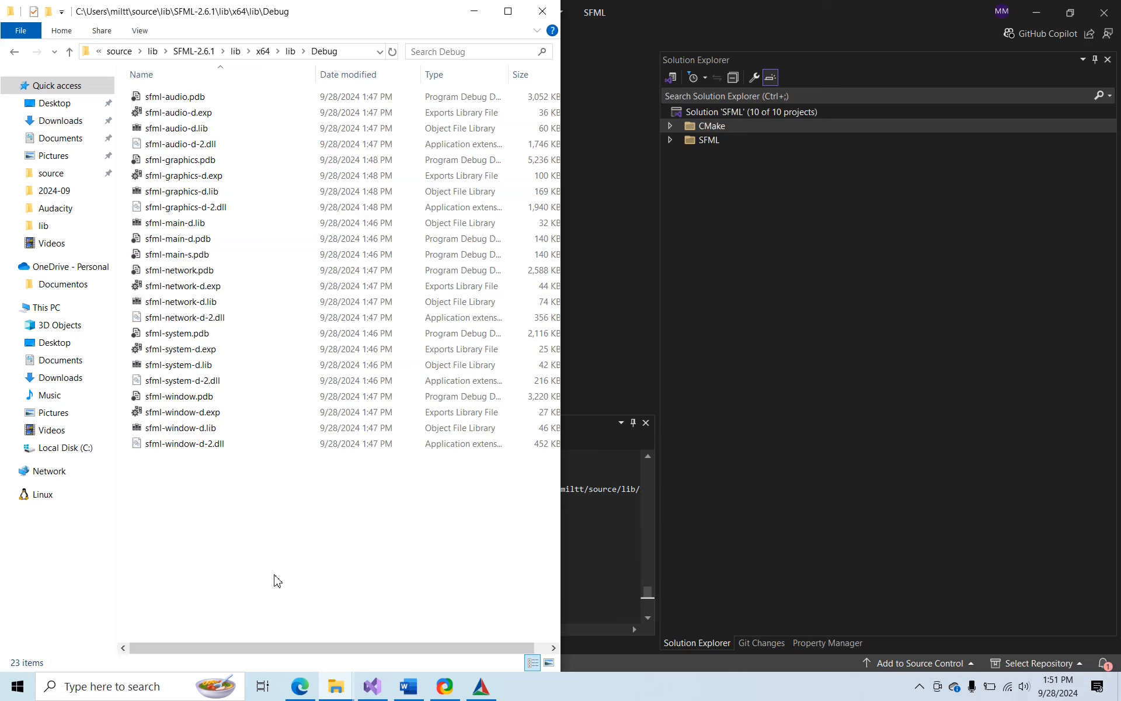
Close the SFML solution and start a new Visual Studio project from the C++ Windows Desktop Wizard template
click(751, 518)
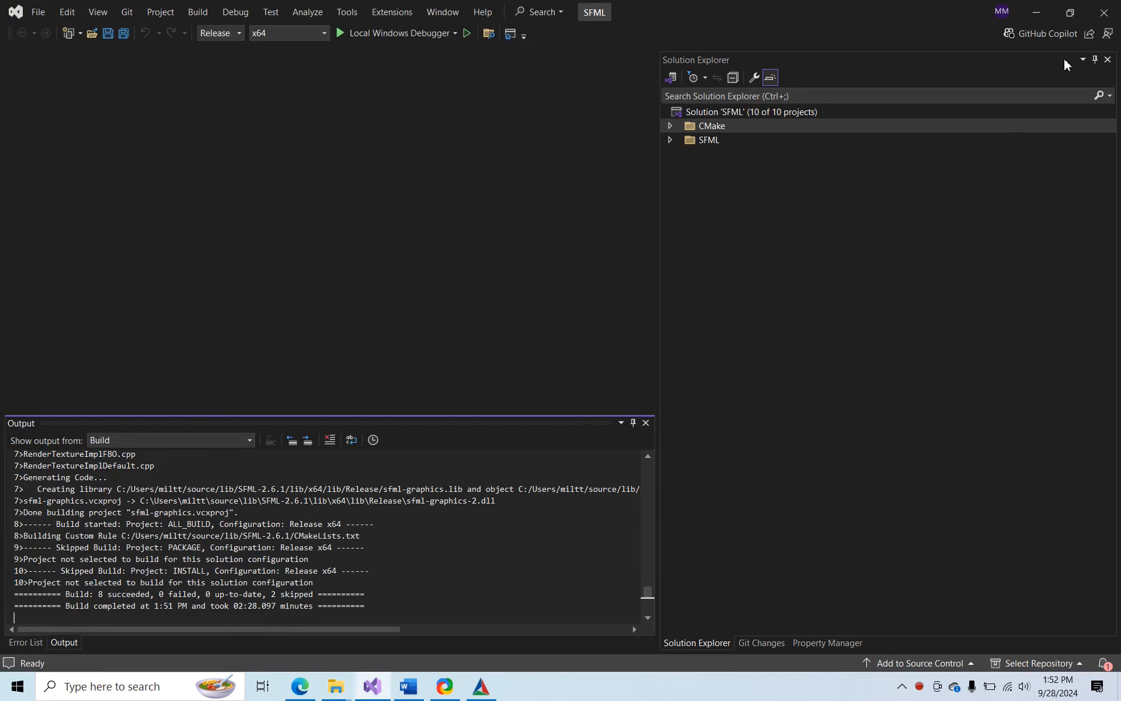
click(1105, 16)
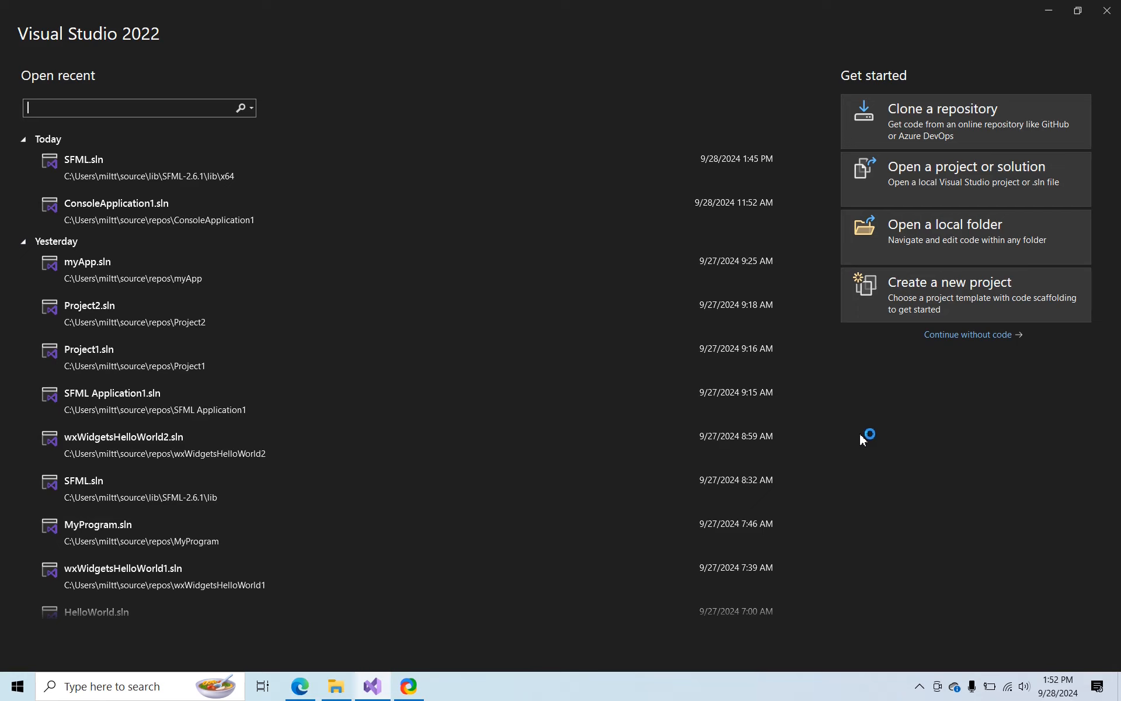
click(921, 303)
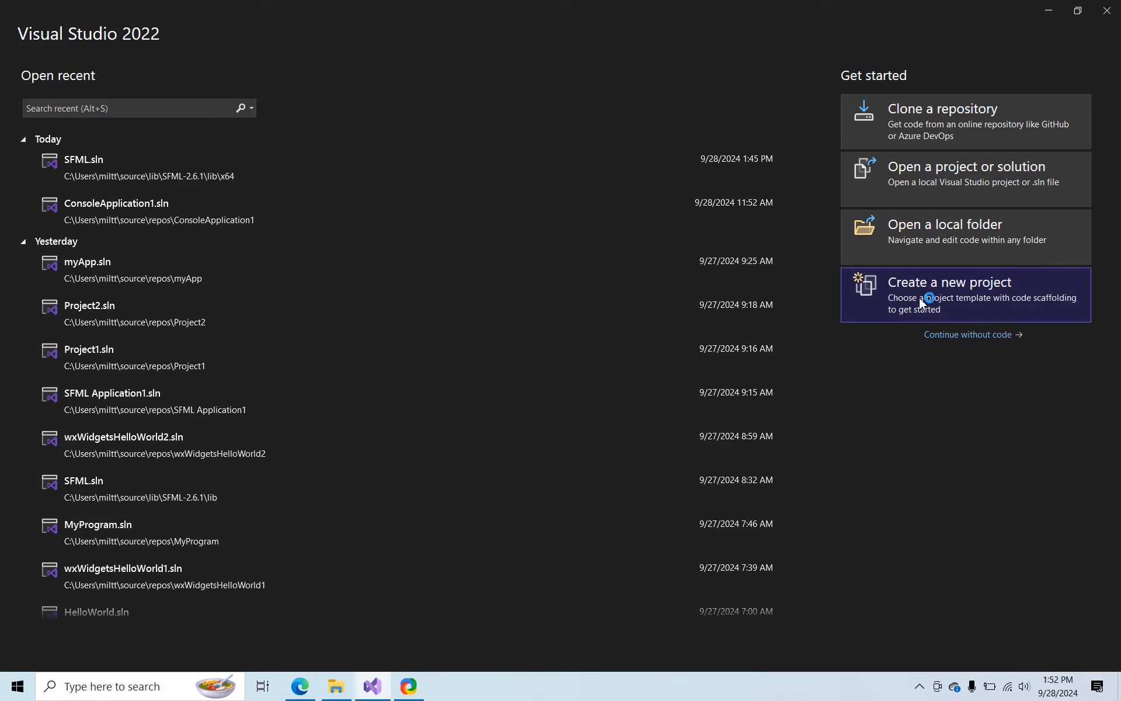
scroll(551, 224, down, 3)
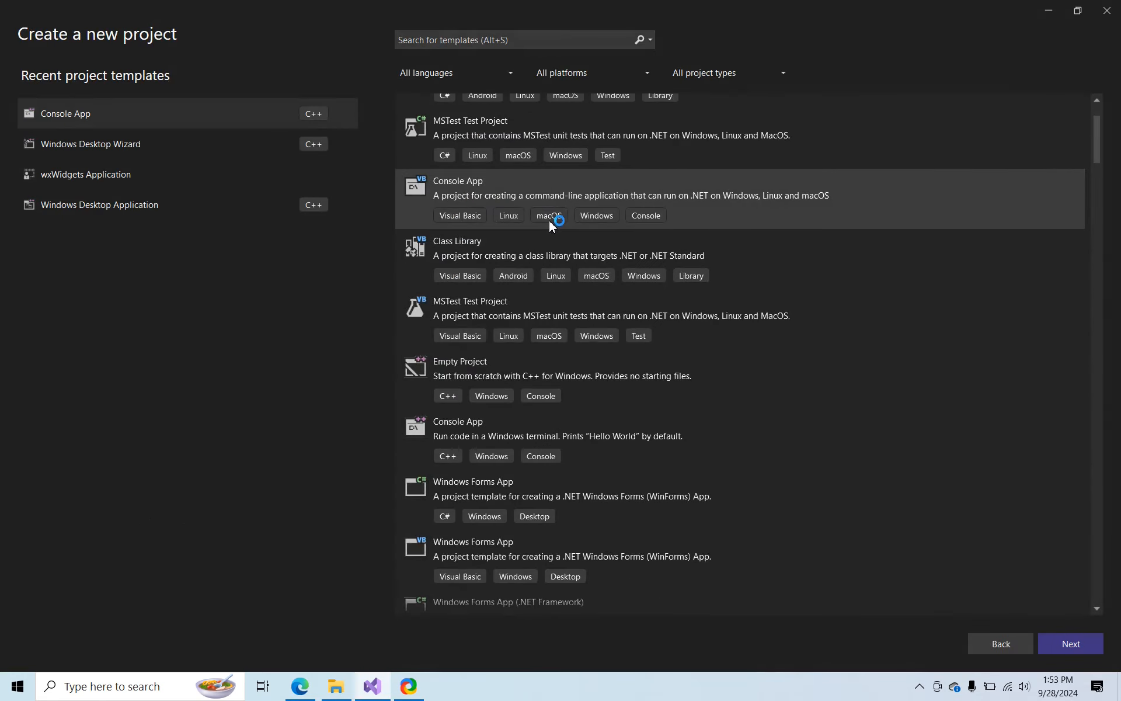
scroll(552, 225, down, 5)
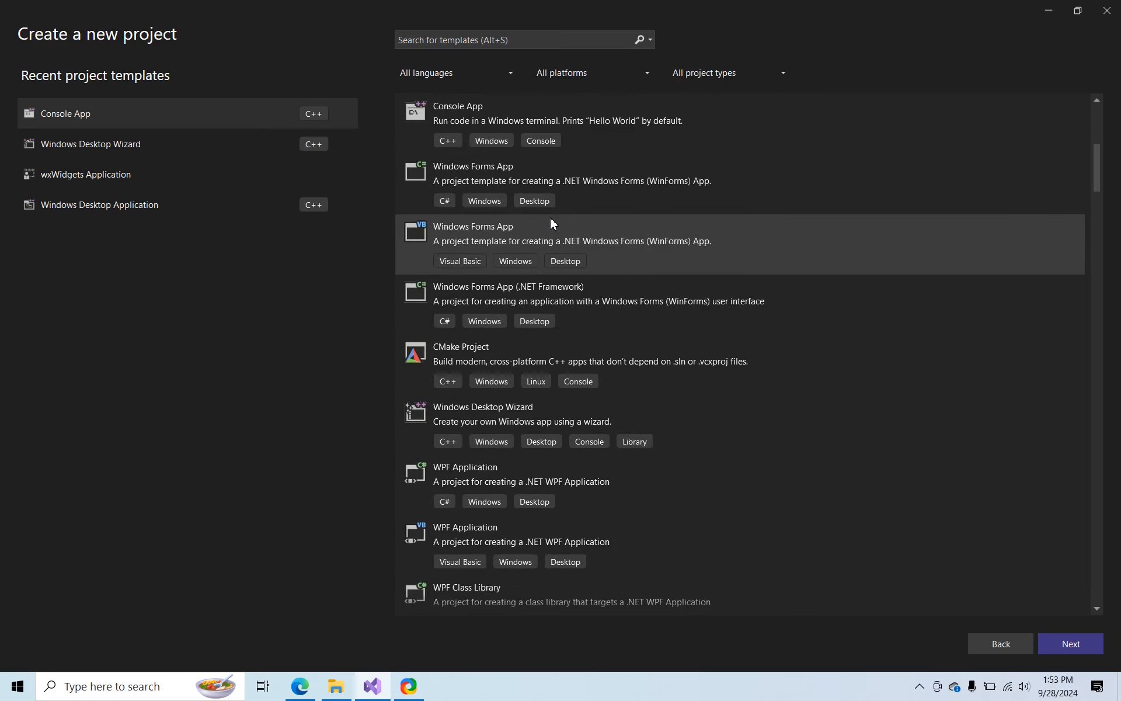
click(476, 419)
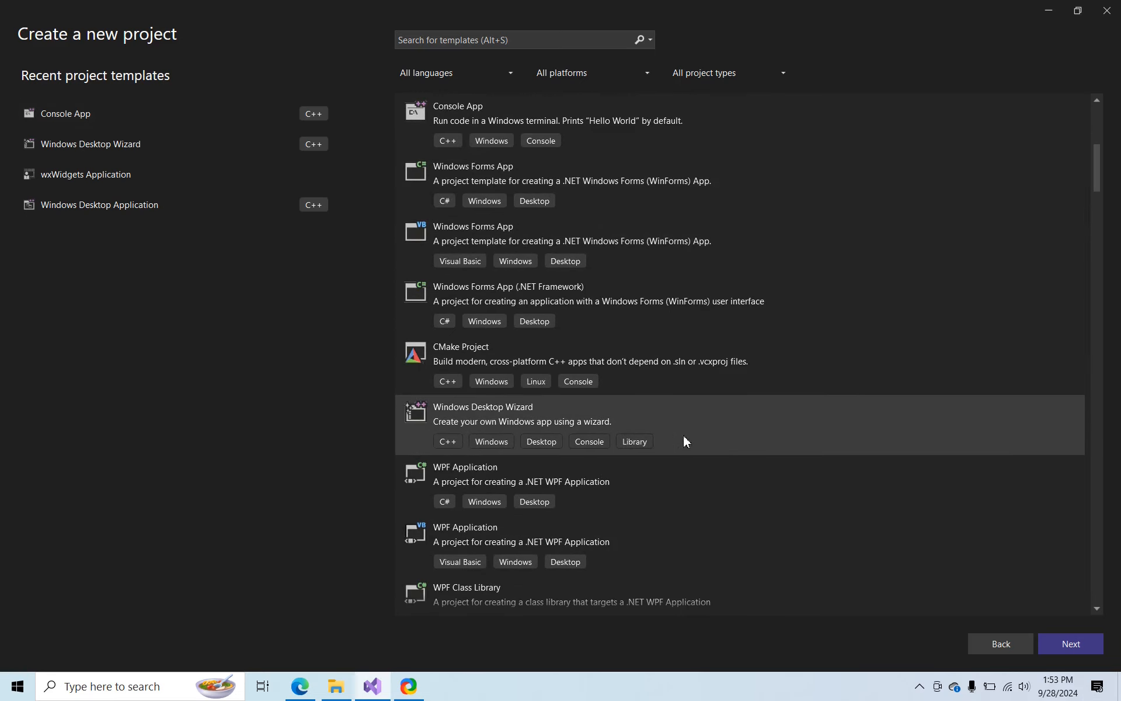
click(1063, 646)
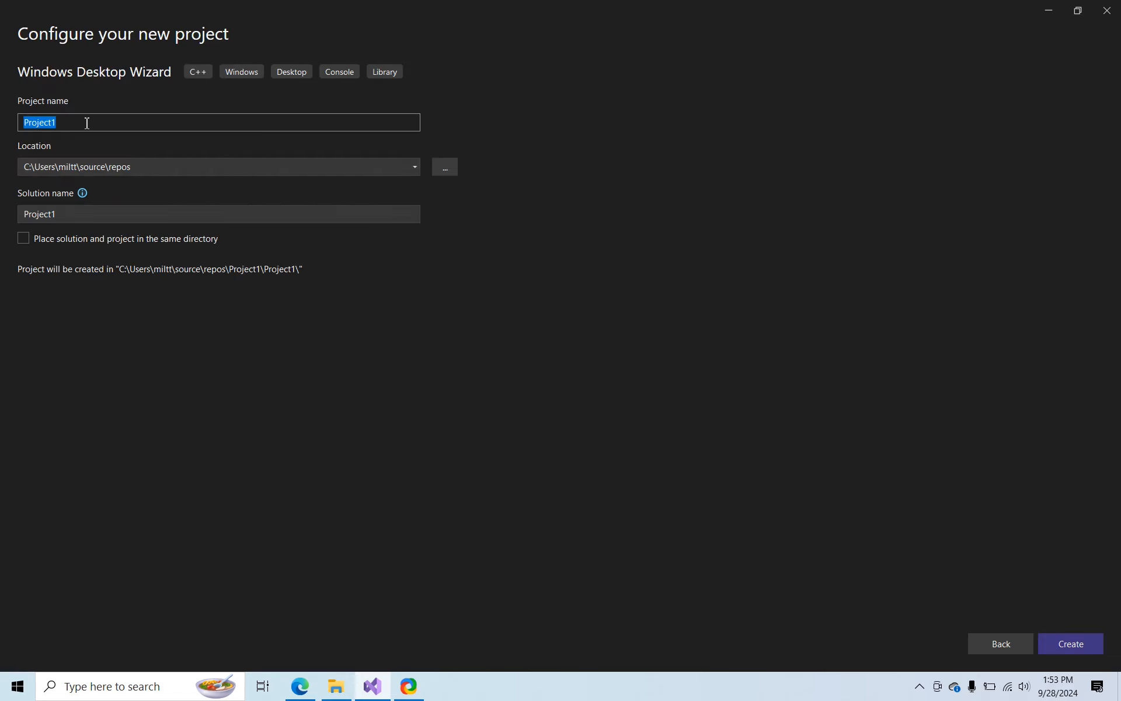
Name the project HelloSFML and create it as an empty project of type Desktop Application (.exe)
text(Hello)
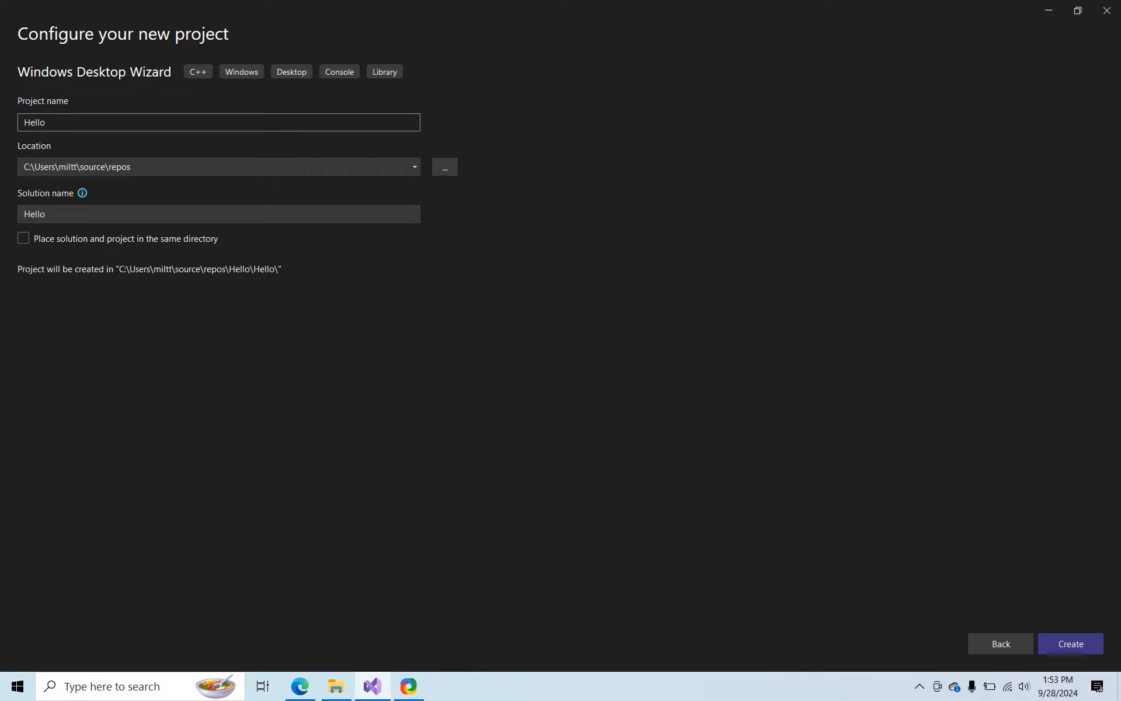
text(SFML)
click(1078, 643)
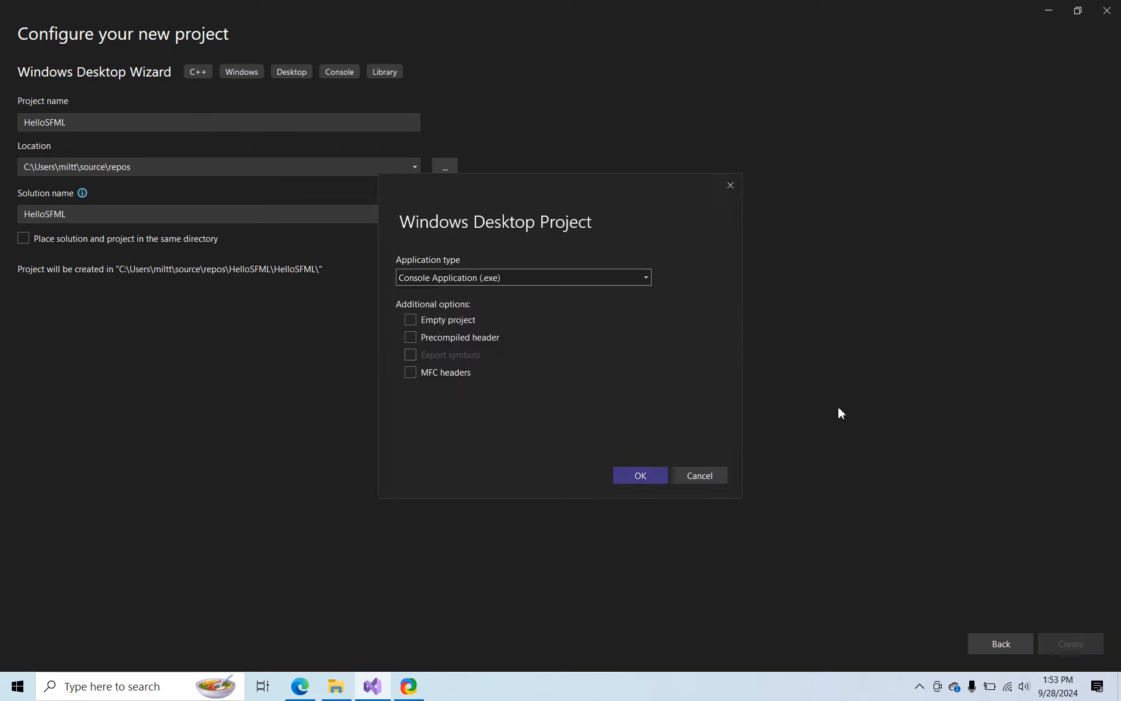
click(573, 273)
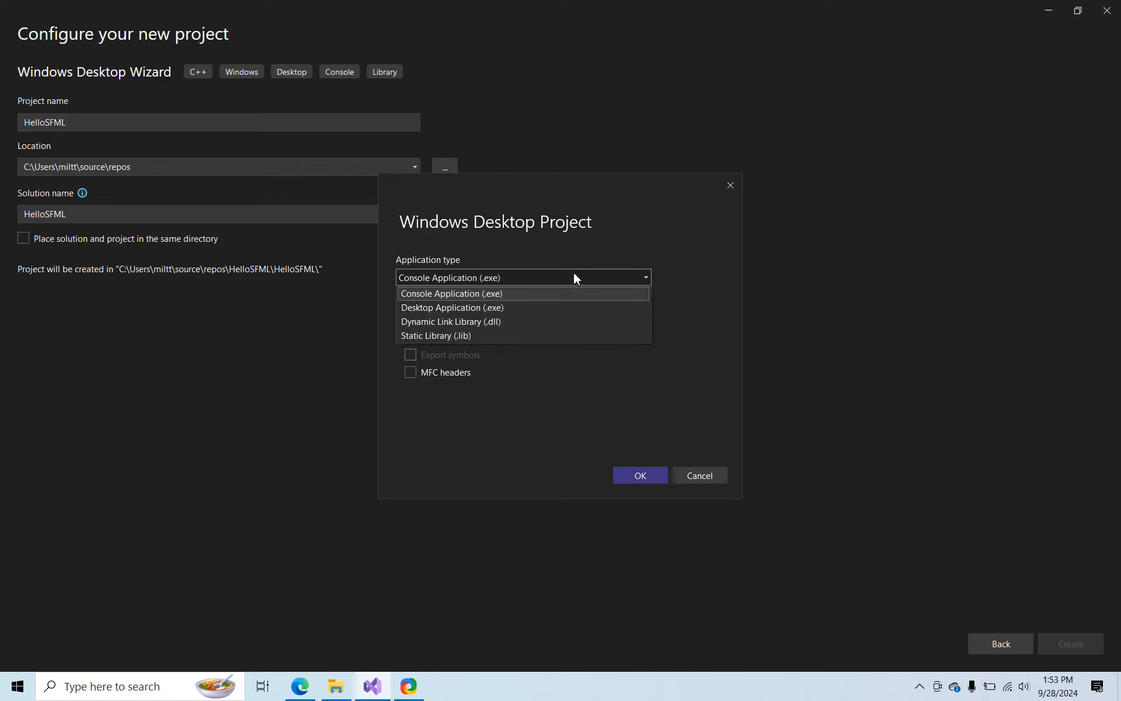
click(463, 307)
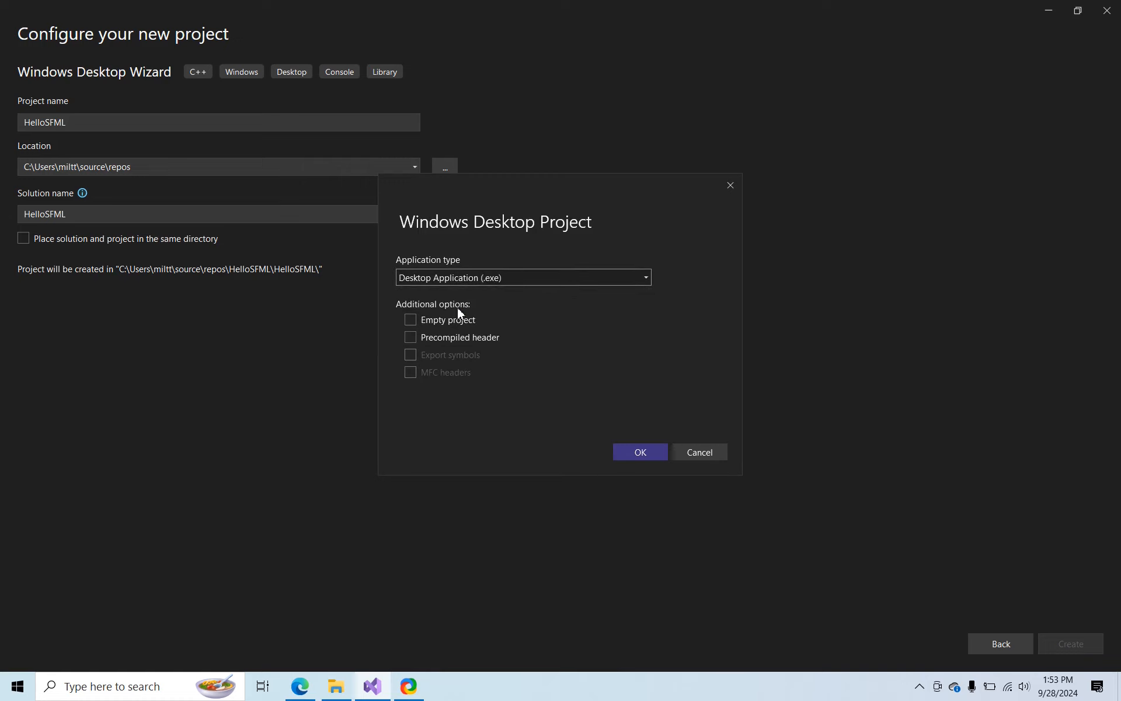
click(411, 320)
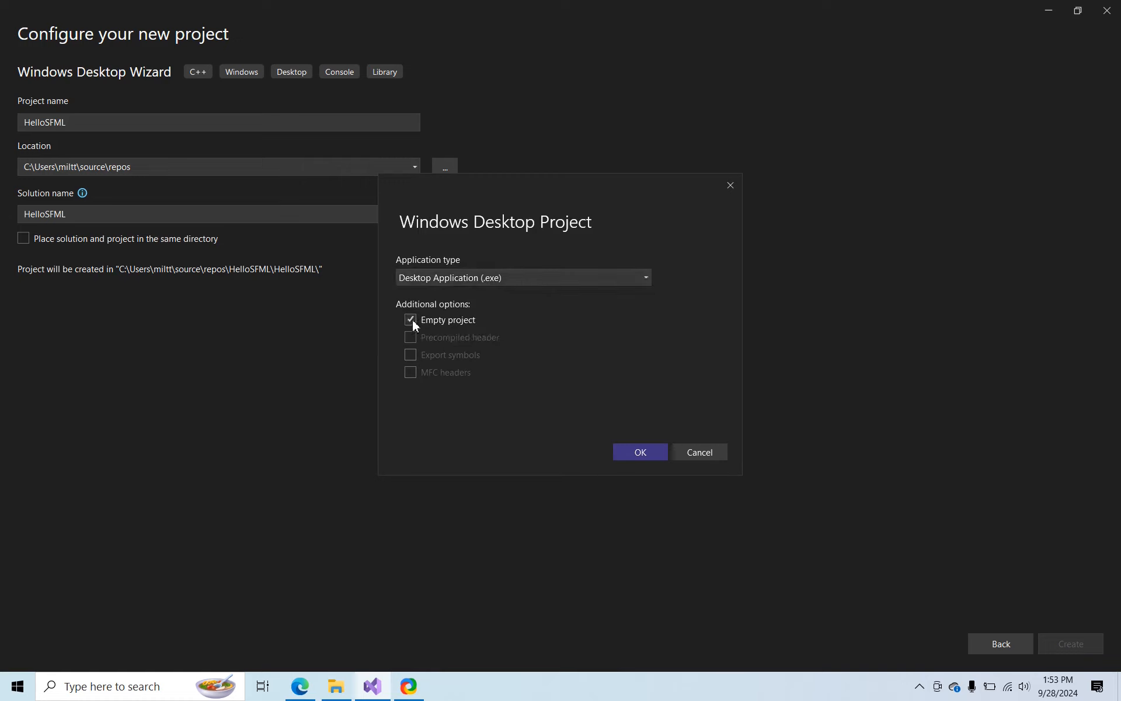
click(621, 455)
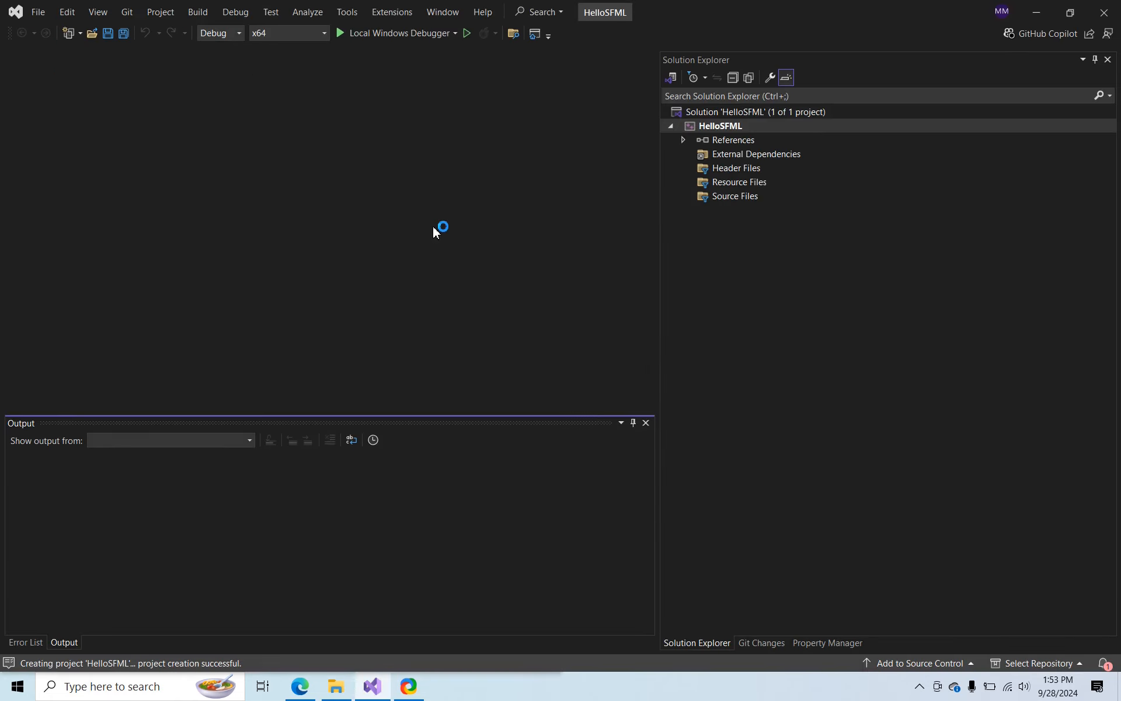
Remove the x86 platform from the solution platforms in the Configuration Manager
click(283, 33)
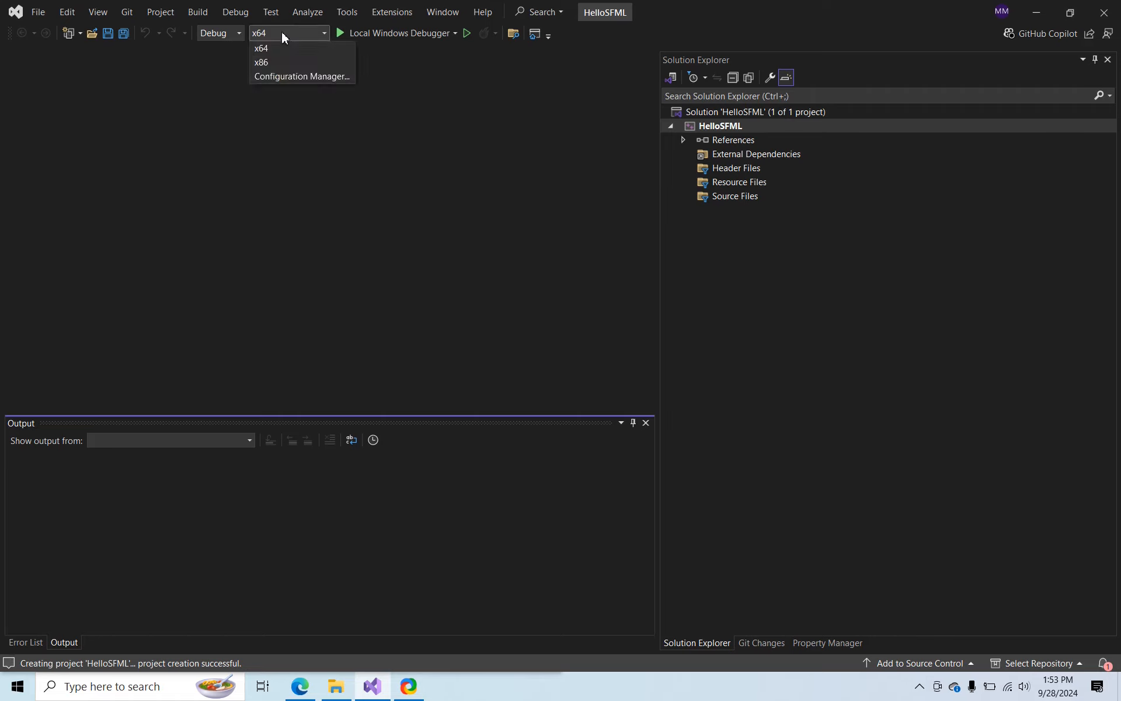
click(298, 76)
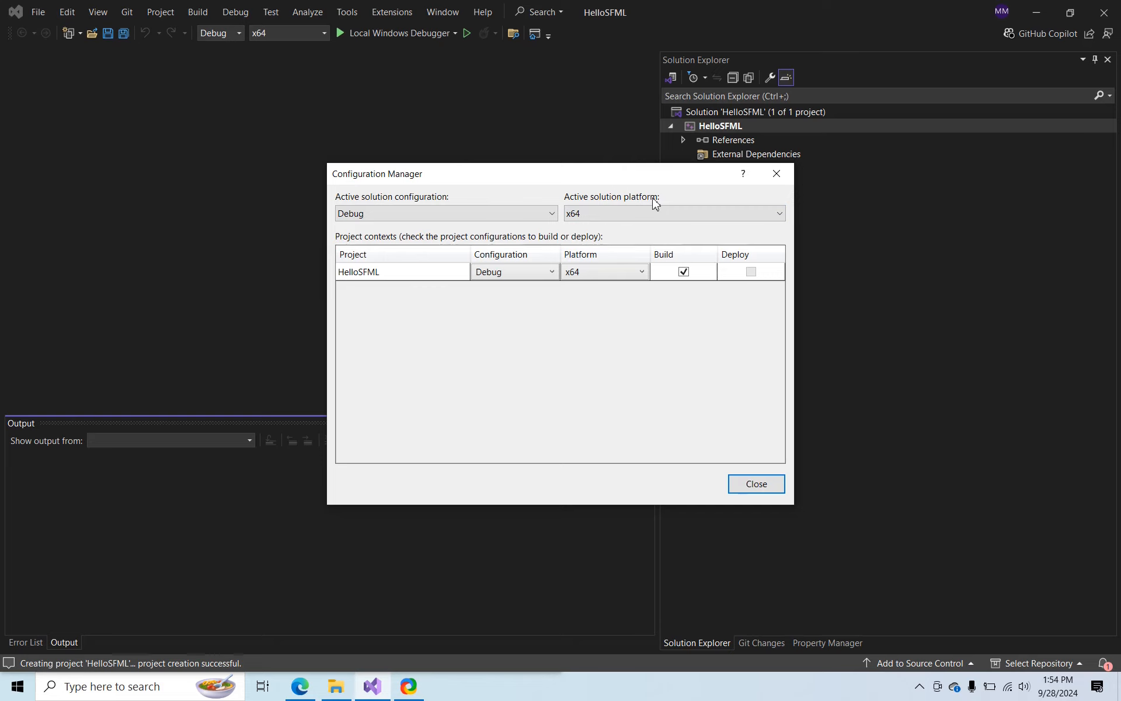
click(604, 214)
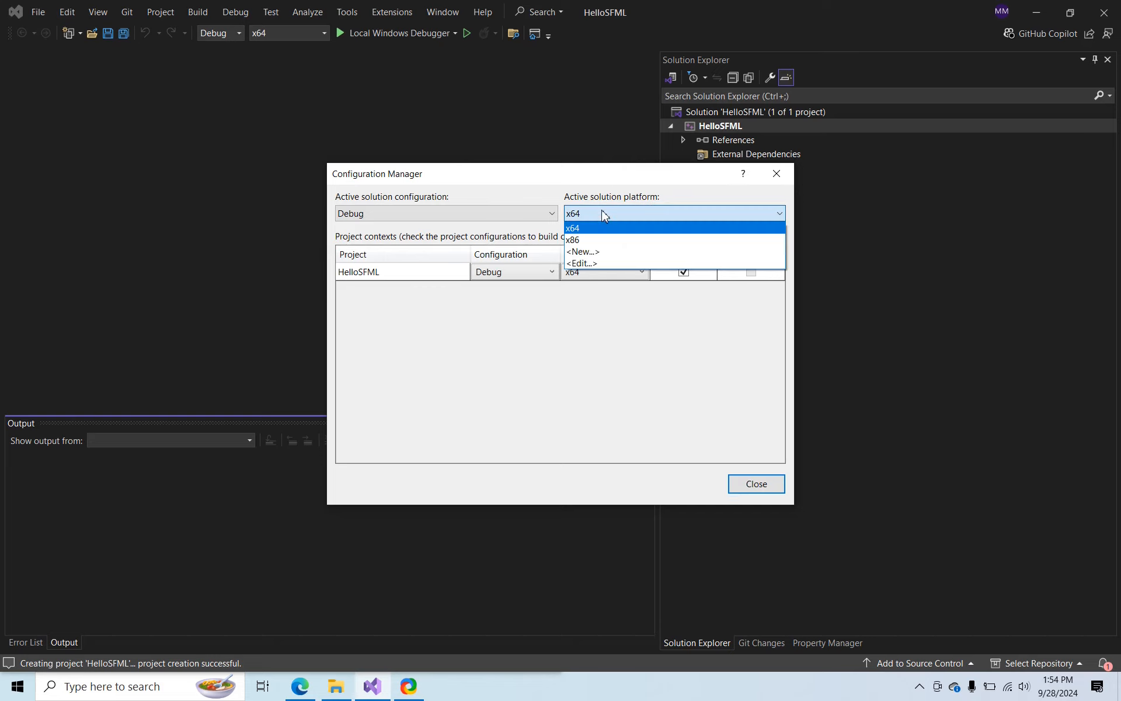
click(592, 265)
click(494, 281)
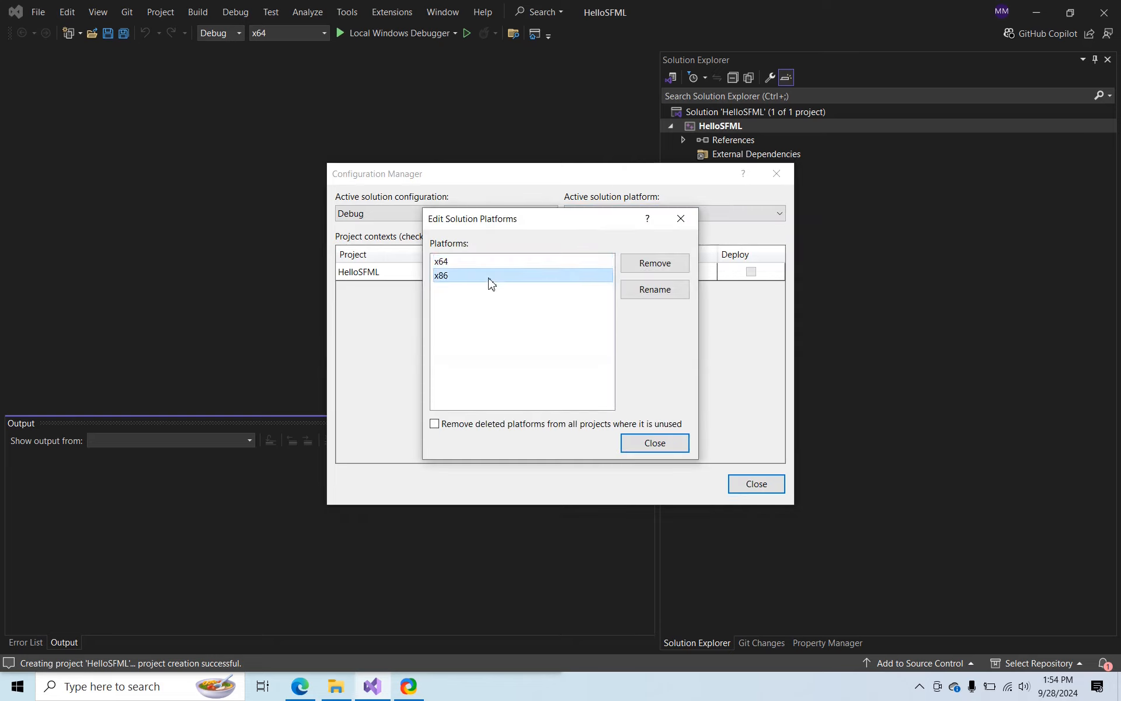
click(646, 261)
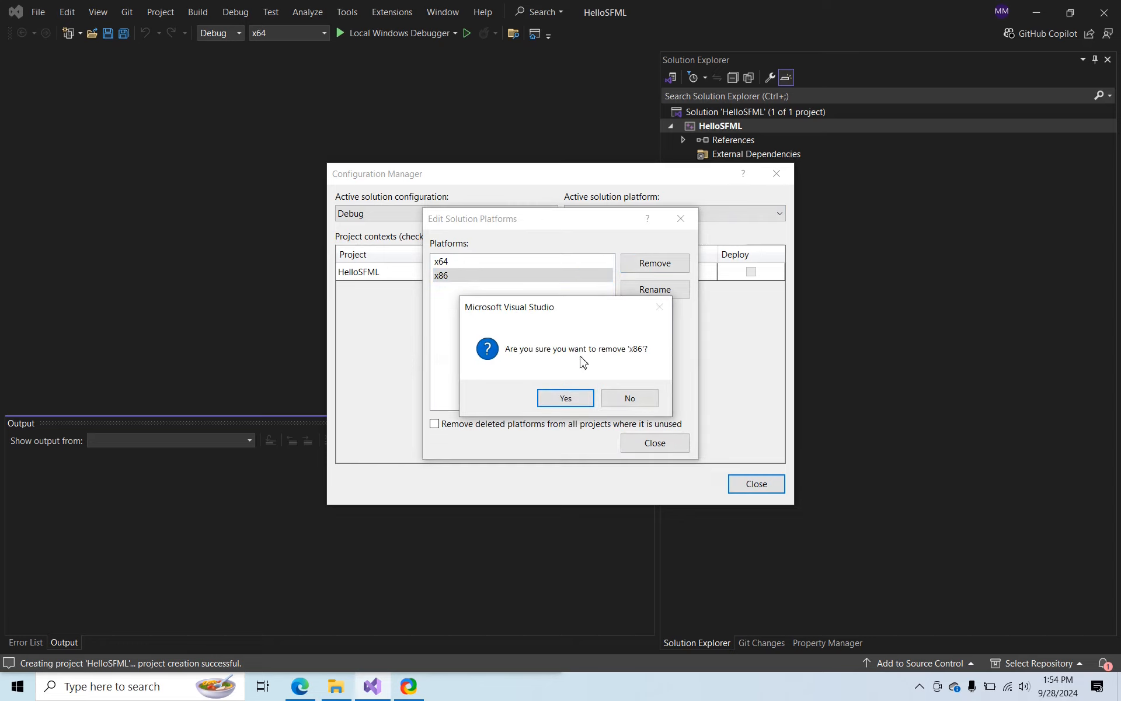
click(567, 398)
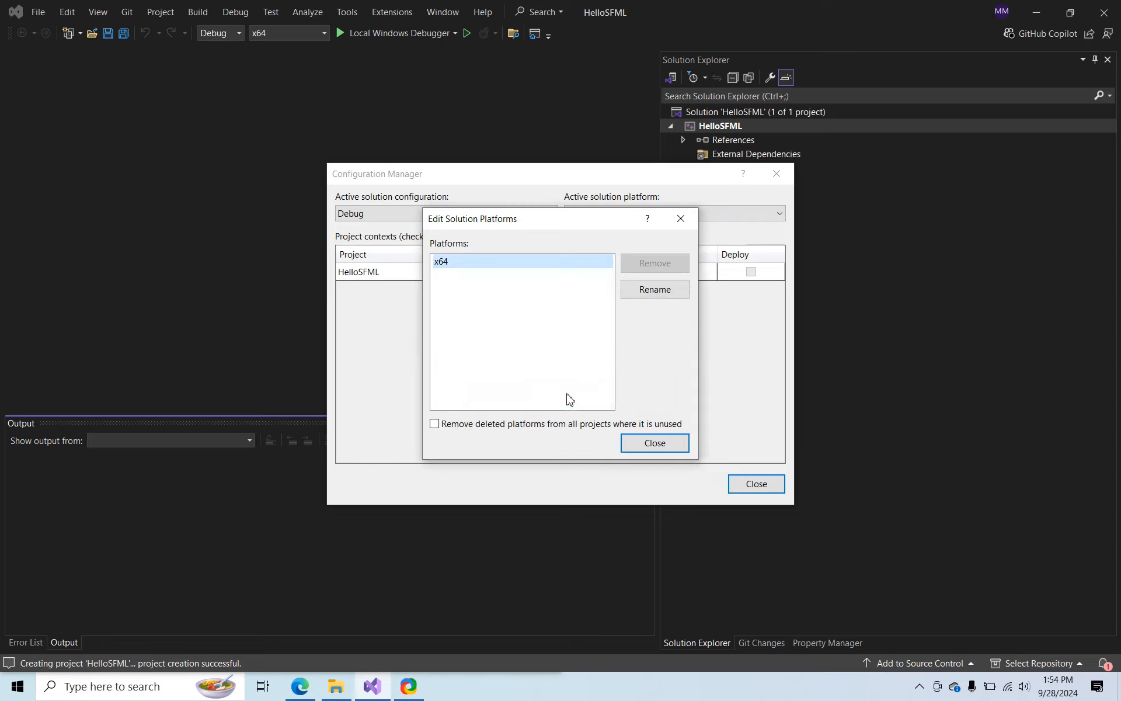
click(655, 444)
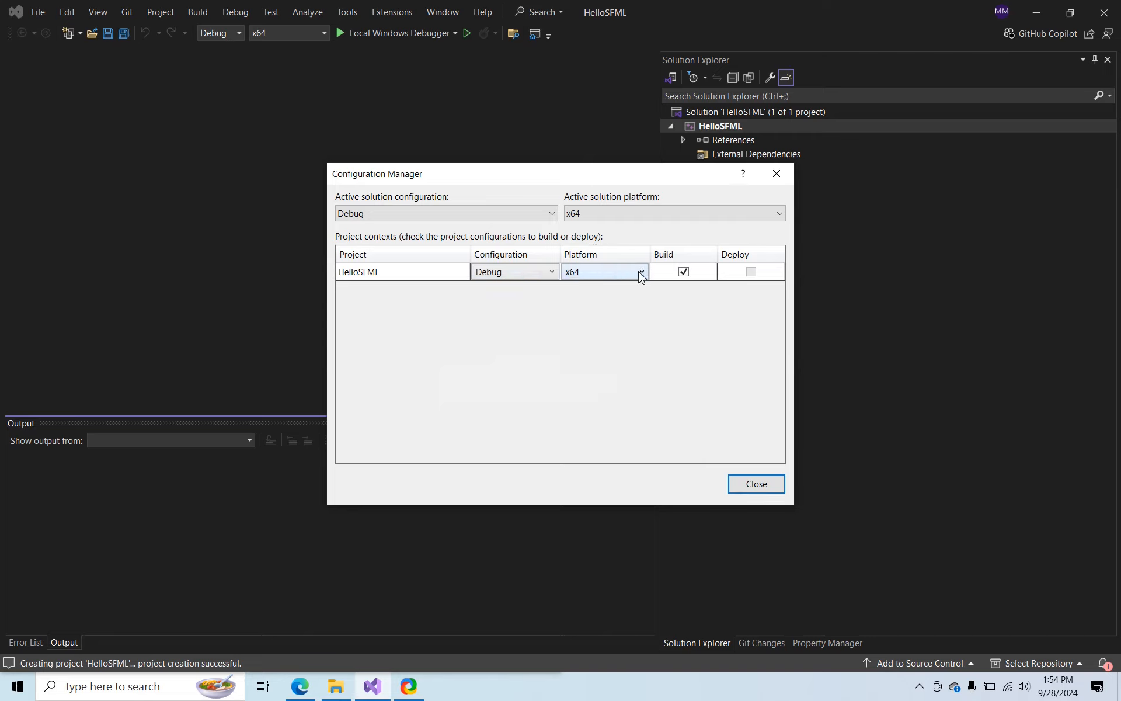
Remove the Win32 platform from the HelloSFML project platforms and close the Configuration Manager
click(602, 279)
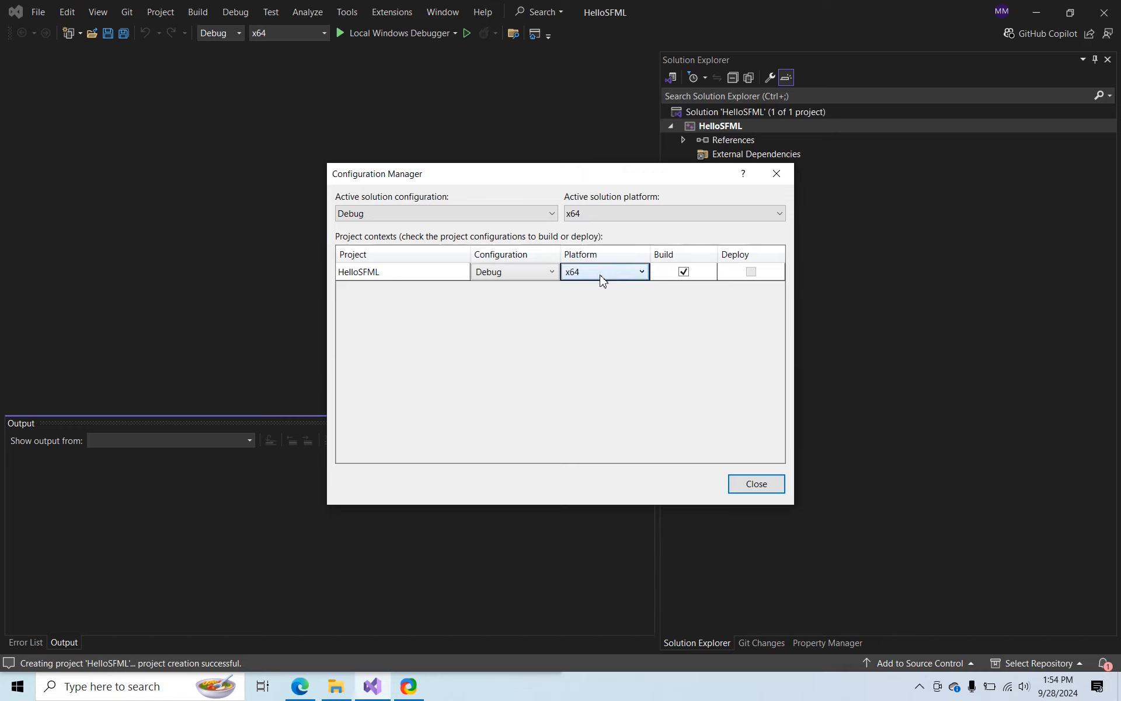
click(643, 276)
click(604, 334)
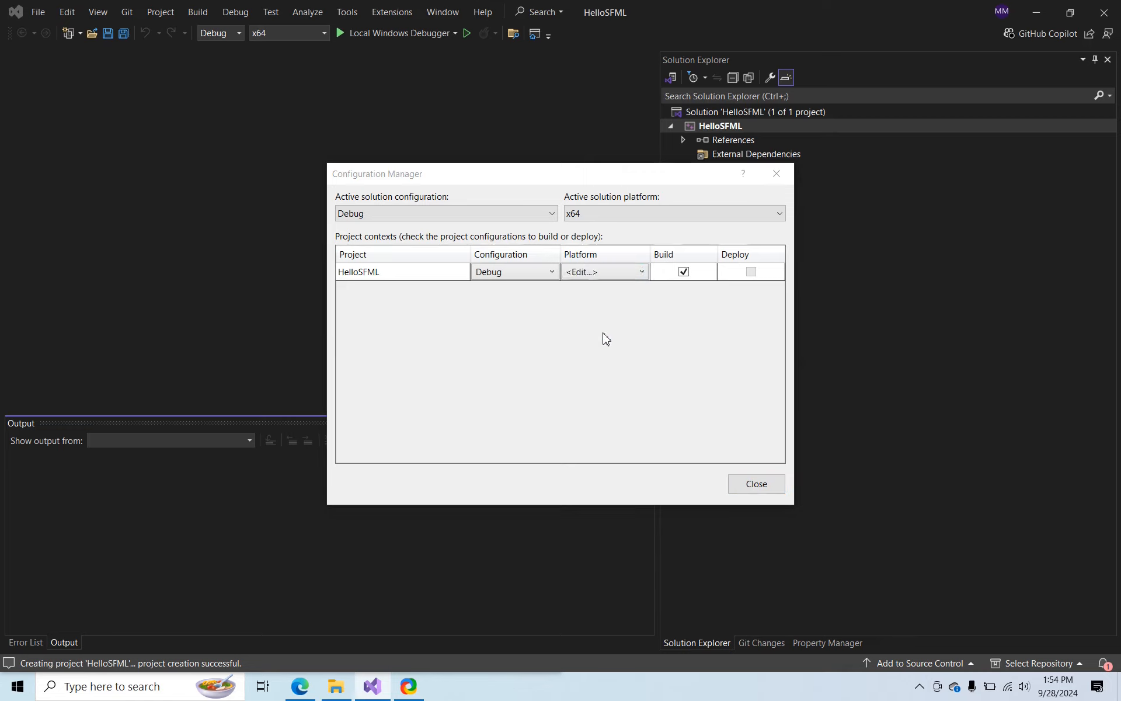
click(482, 271)
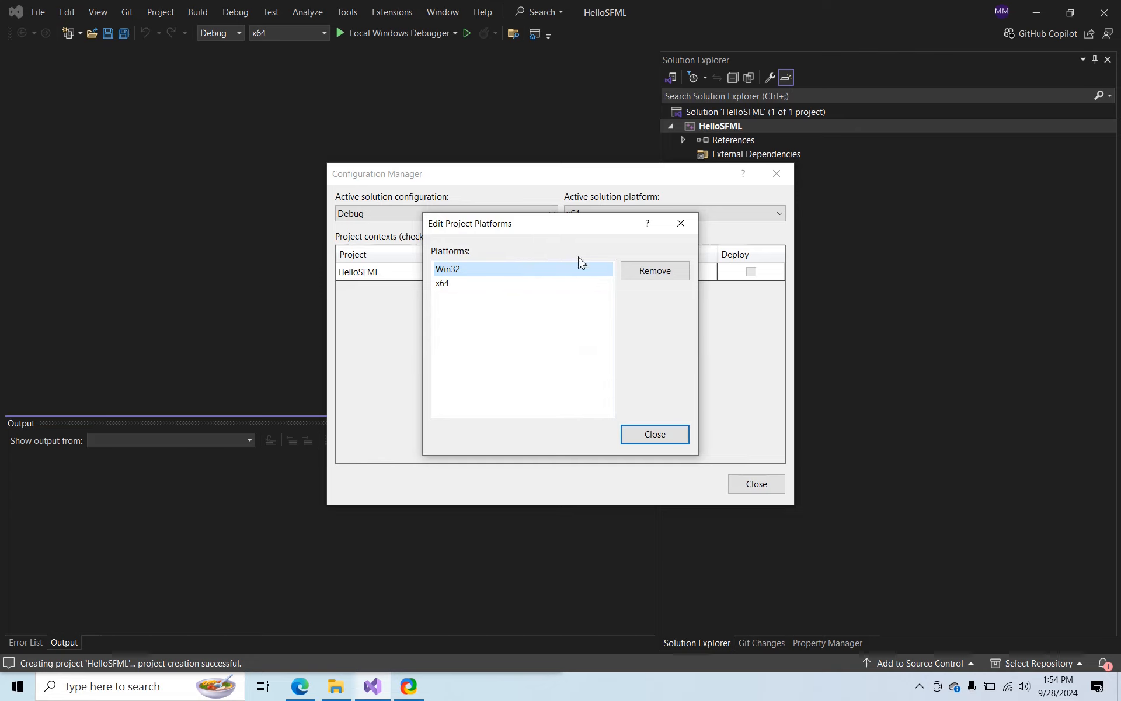
click(664, 276)
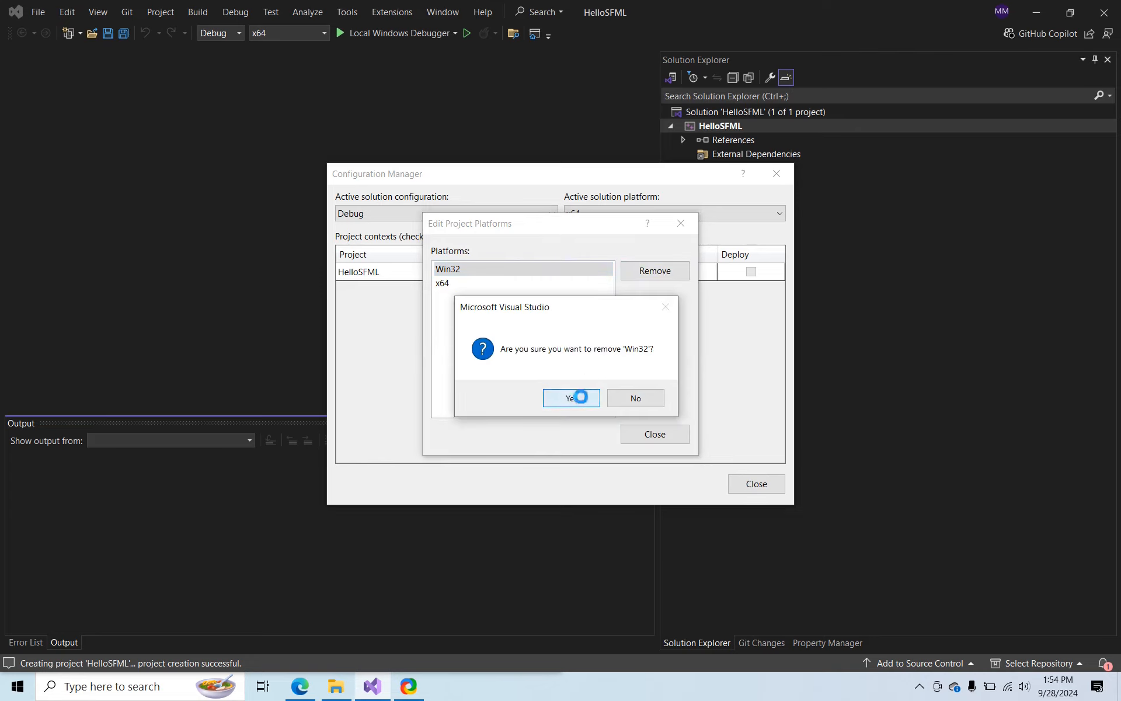
click(573, 396)
click(654, 433)
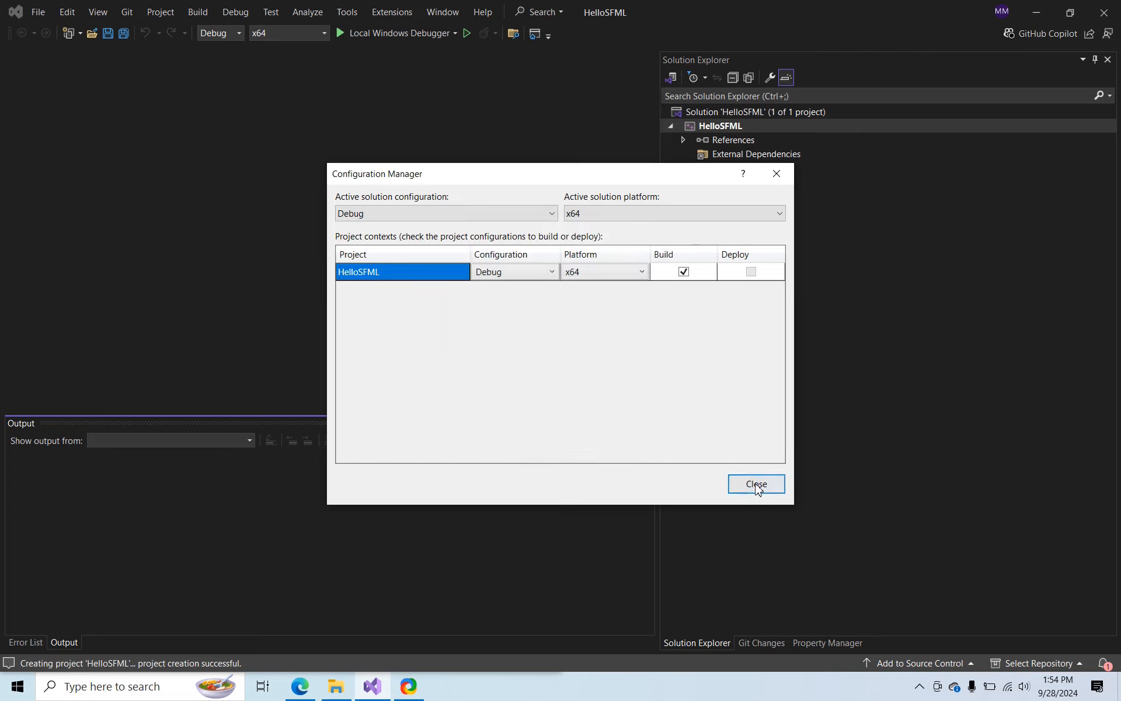
click(755, 484)
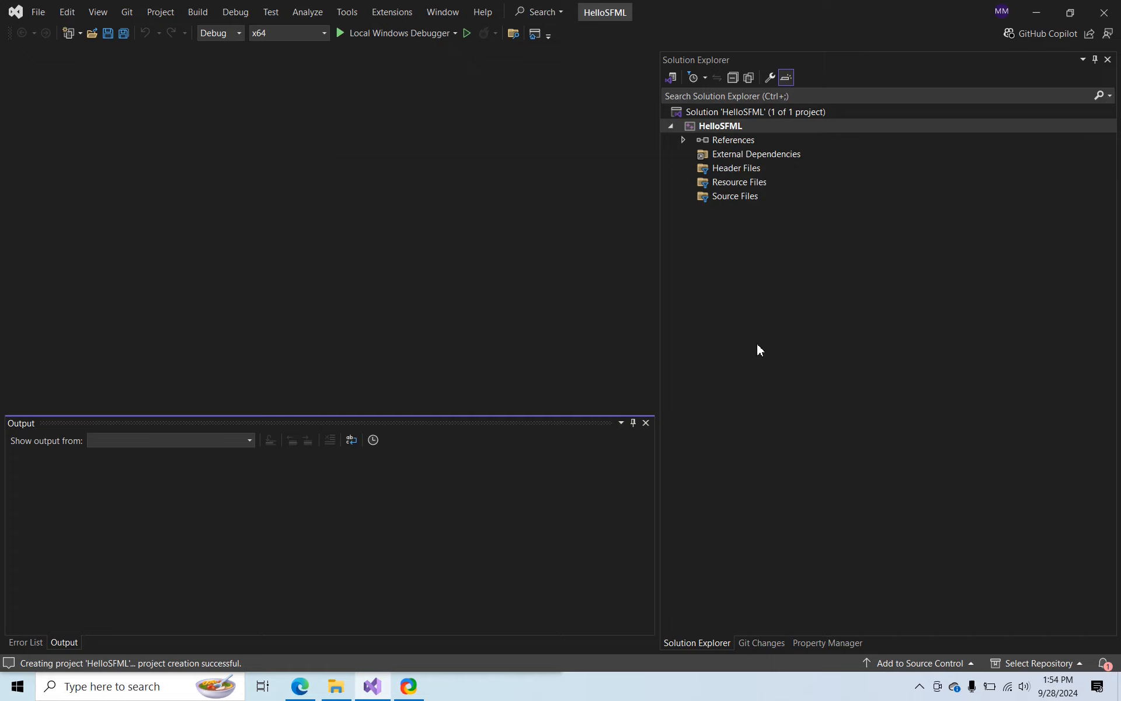
Start adding a new item to the Source Files folder of the HelloSFML project
click(720, 199)
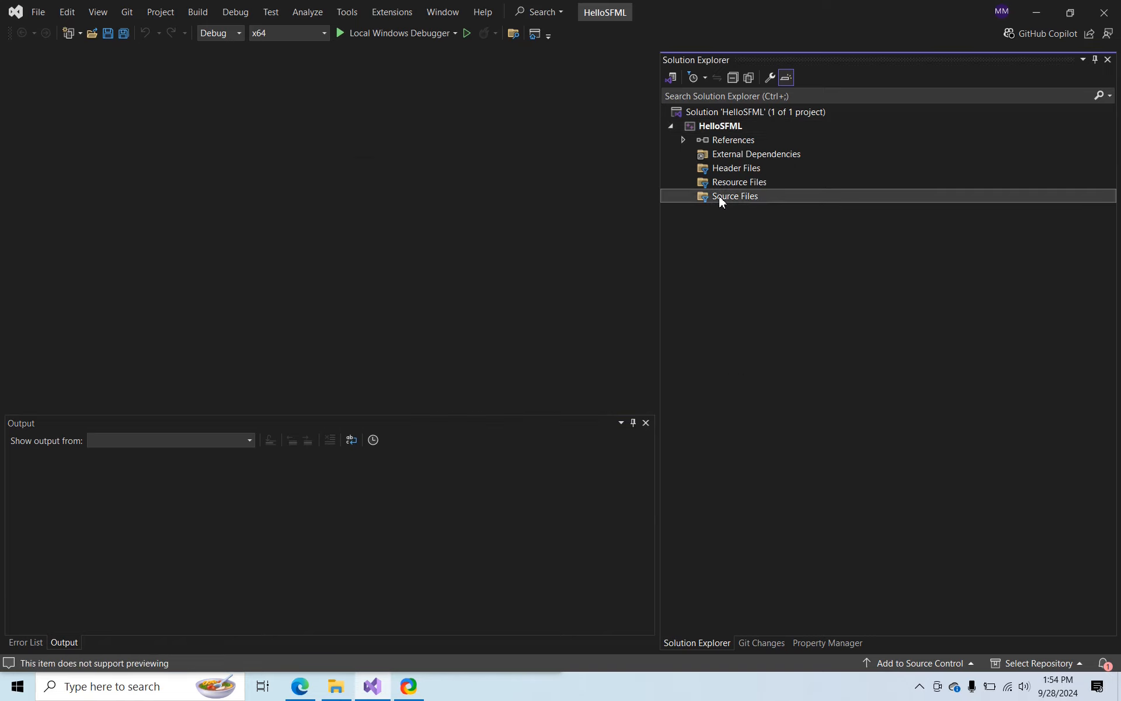
right_click(720, 199)
mouse_move(748, 209)
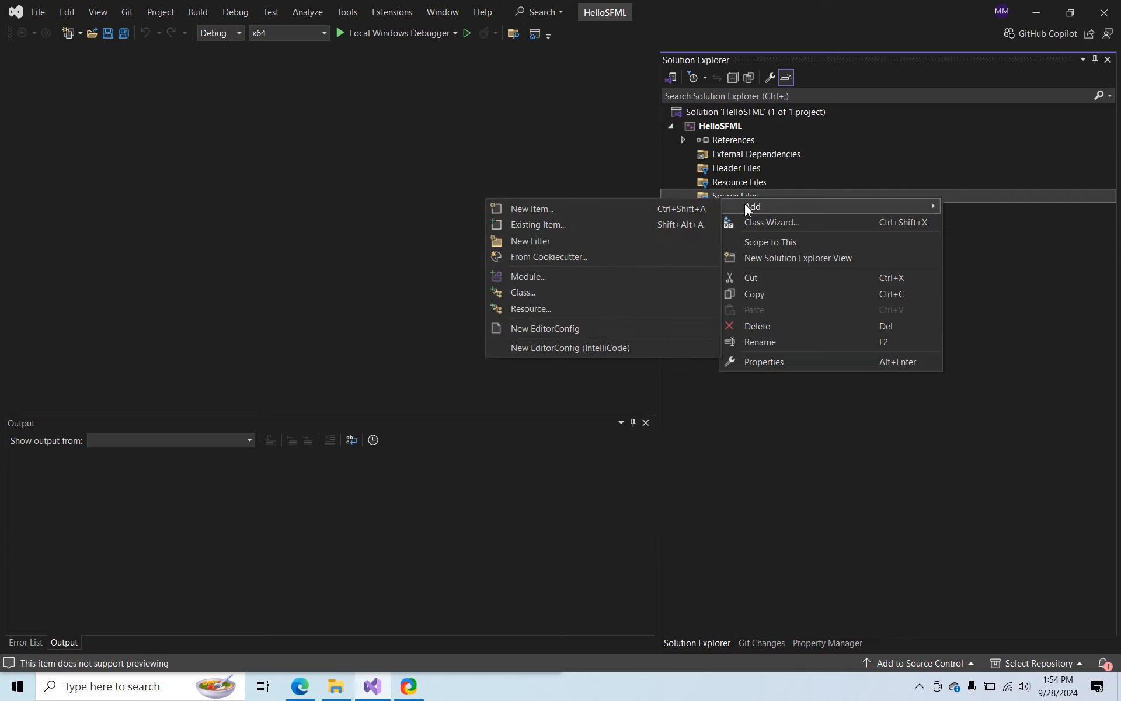
click(685, 209)
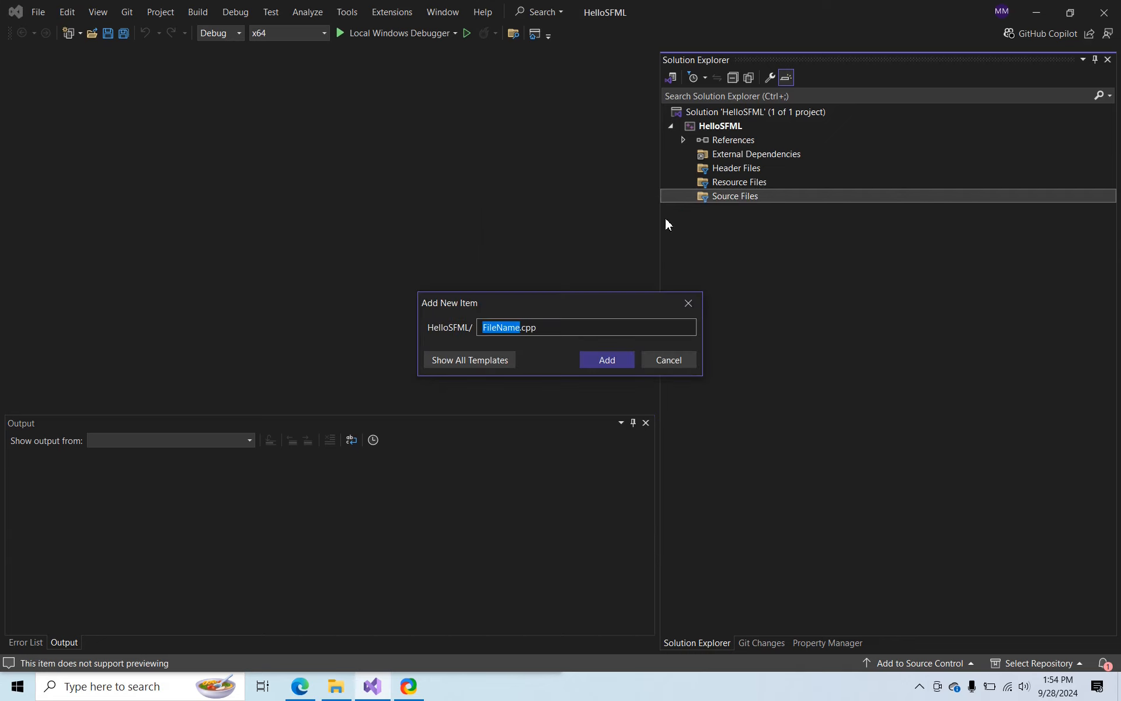
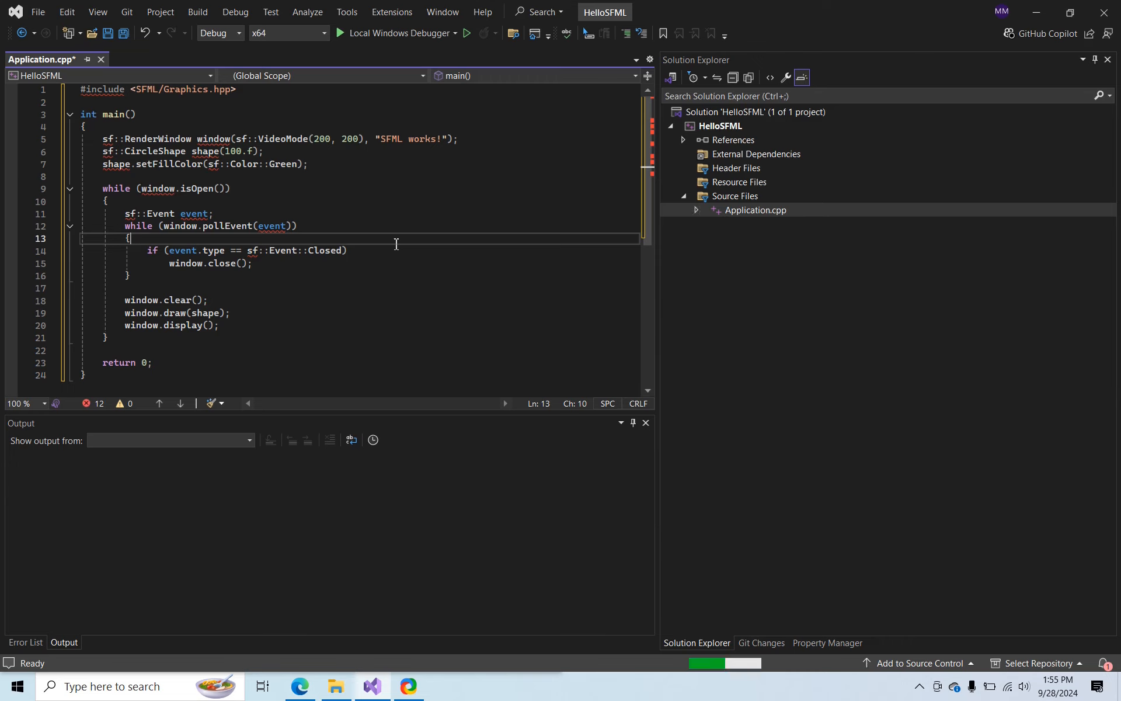
Build the HelloSFML solution and read the full error line in the build output
key(ctrl+shift+b)
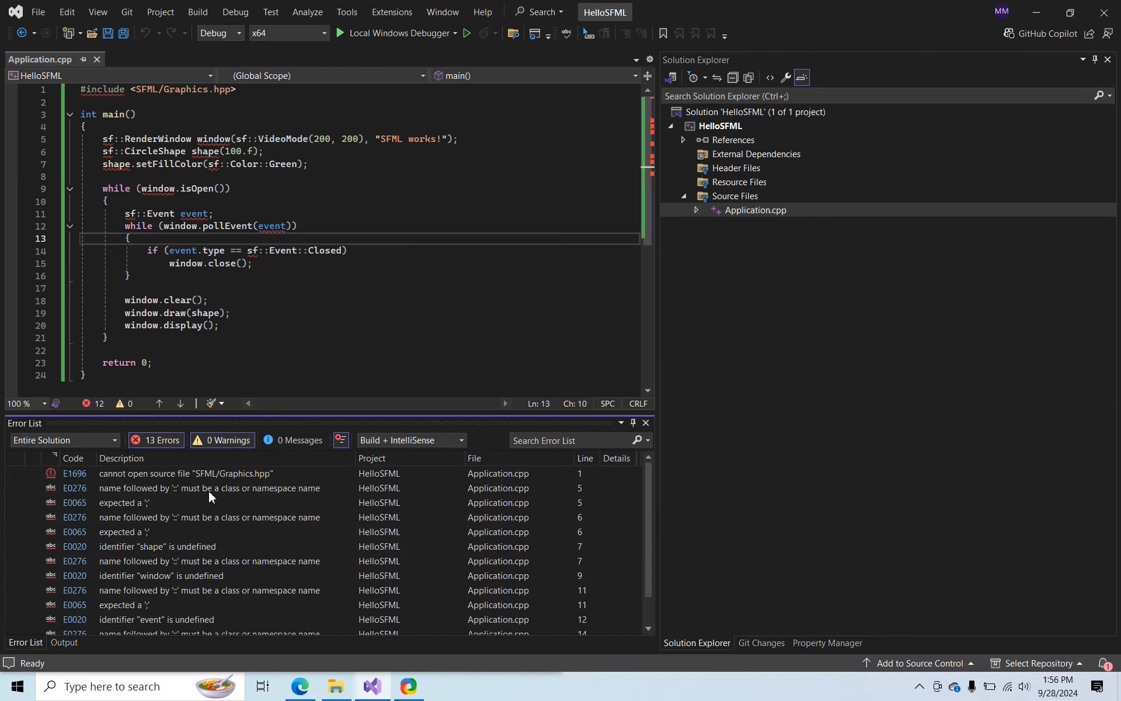
click(78, 642)
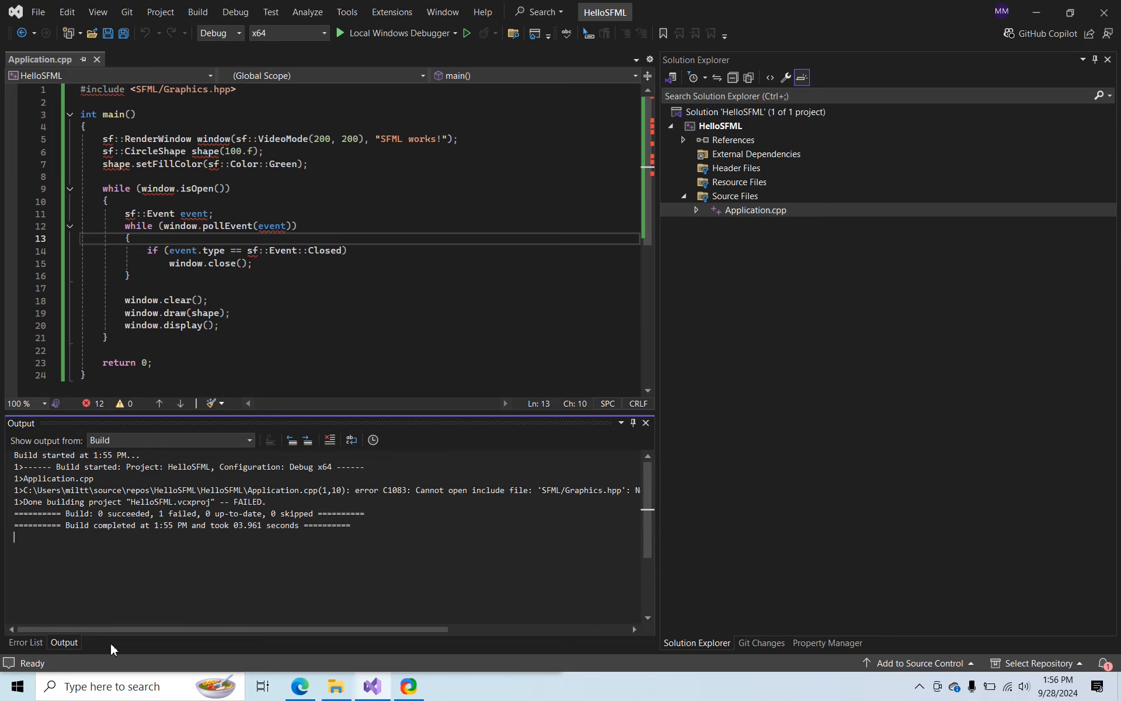
drag(420, 629, 538, 618)
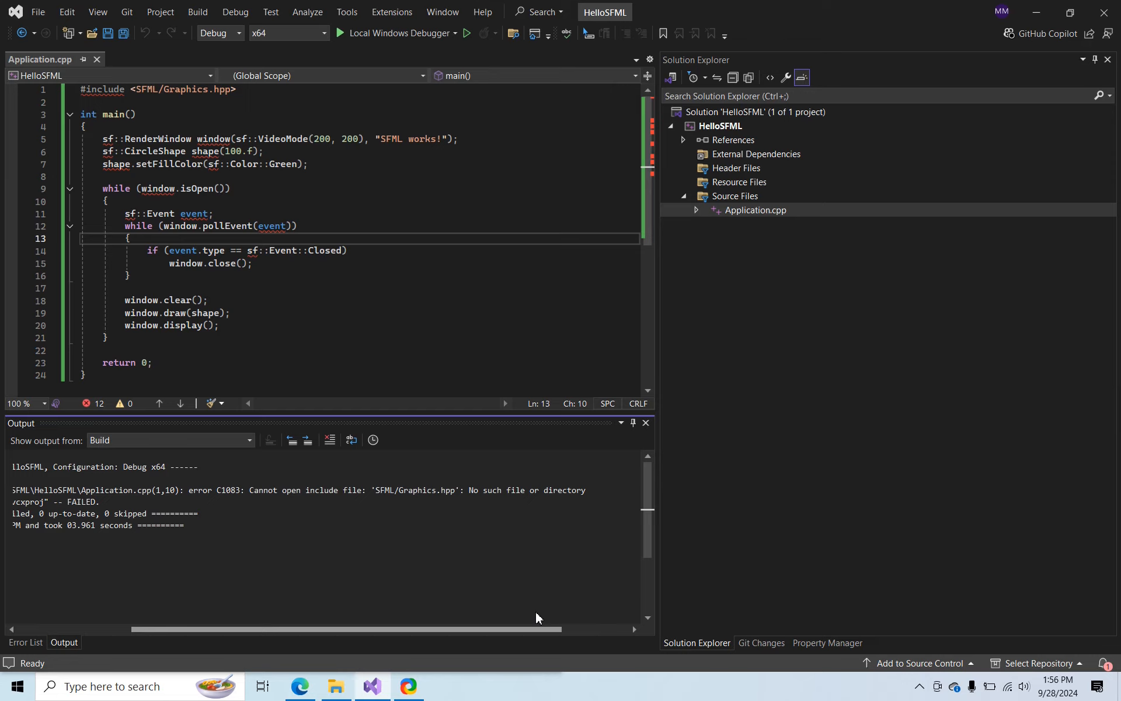
drag(536, 612, 373, 625)
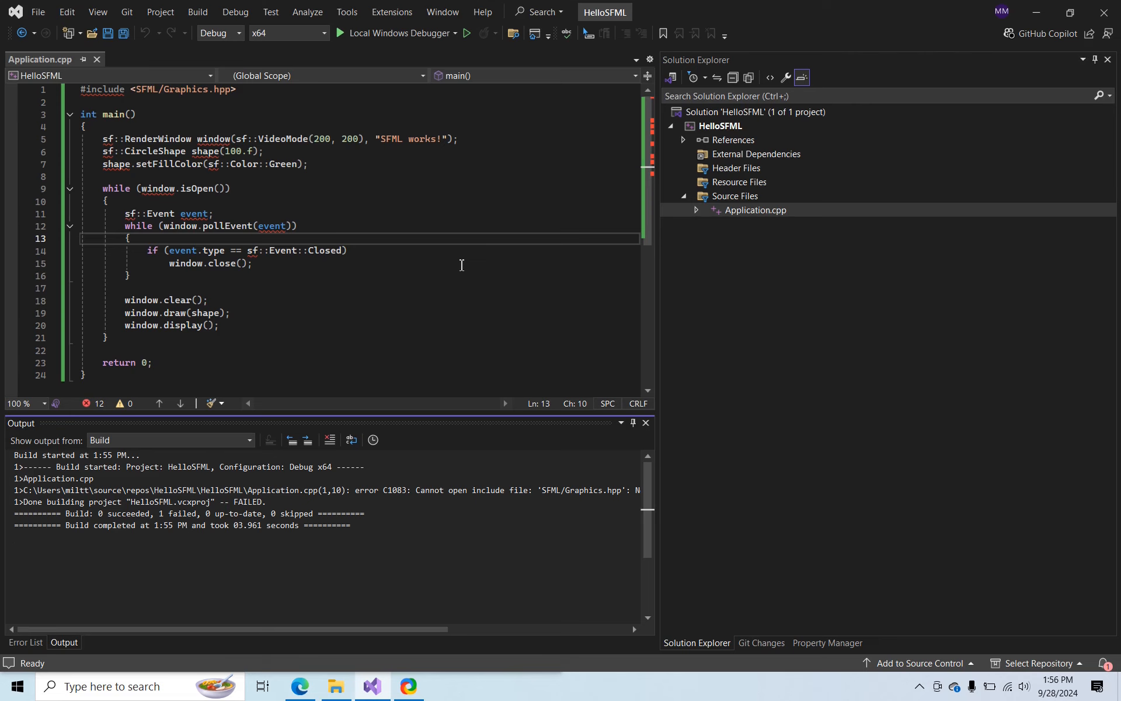
Open the Windows Control Panel and bring up the environment variables for the current user account
key(super)
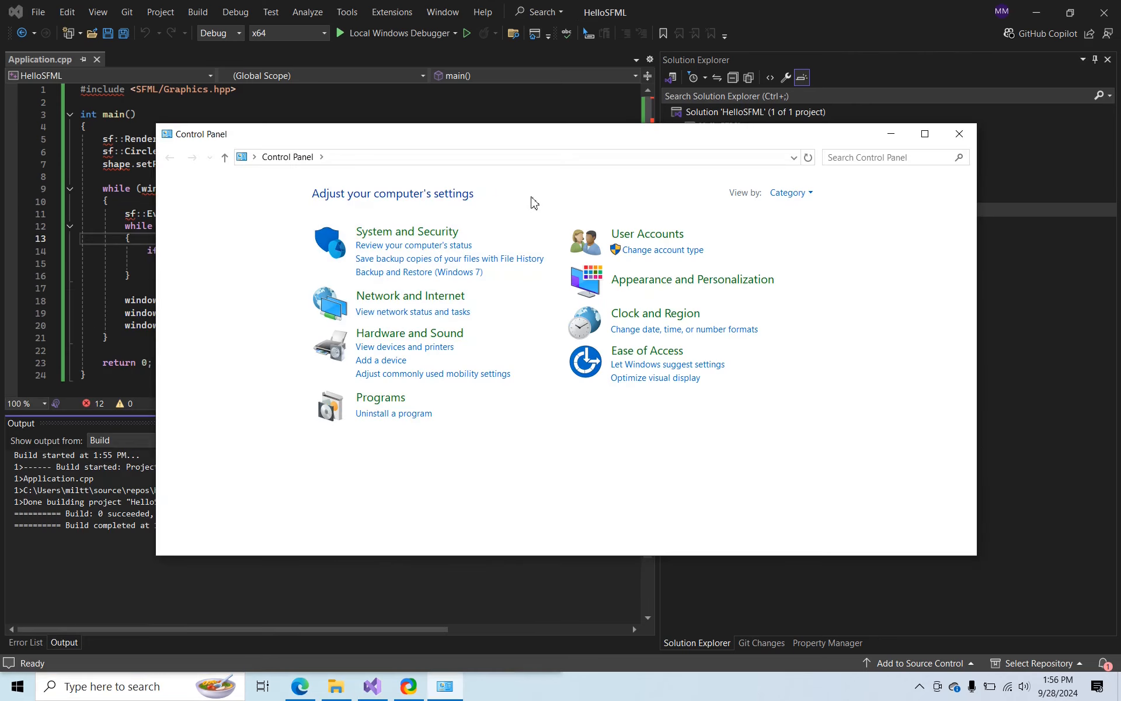
click(669, 238)
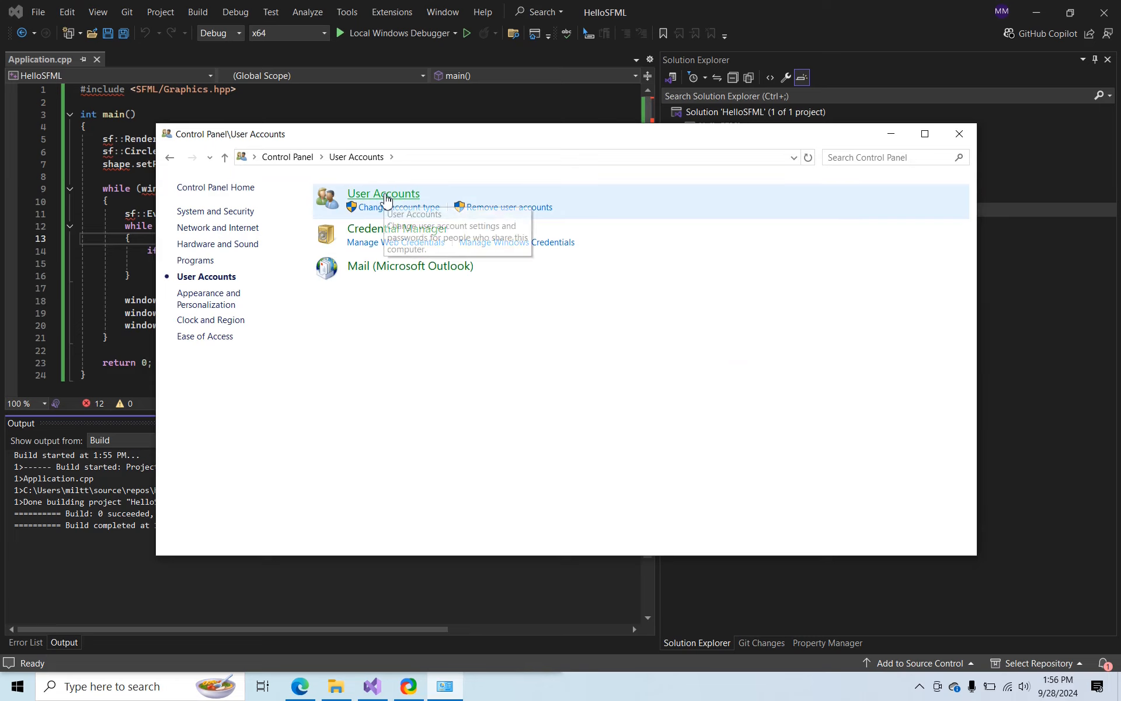
click(384, 194)
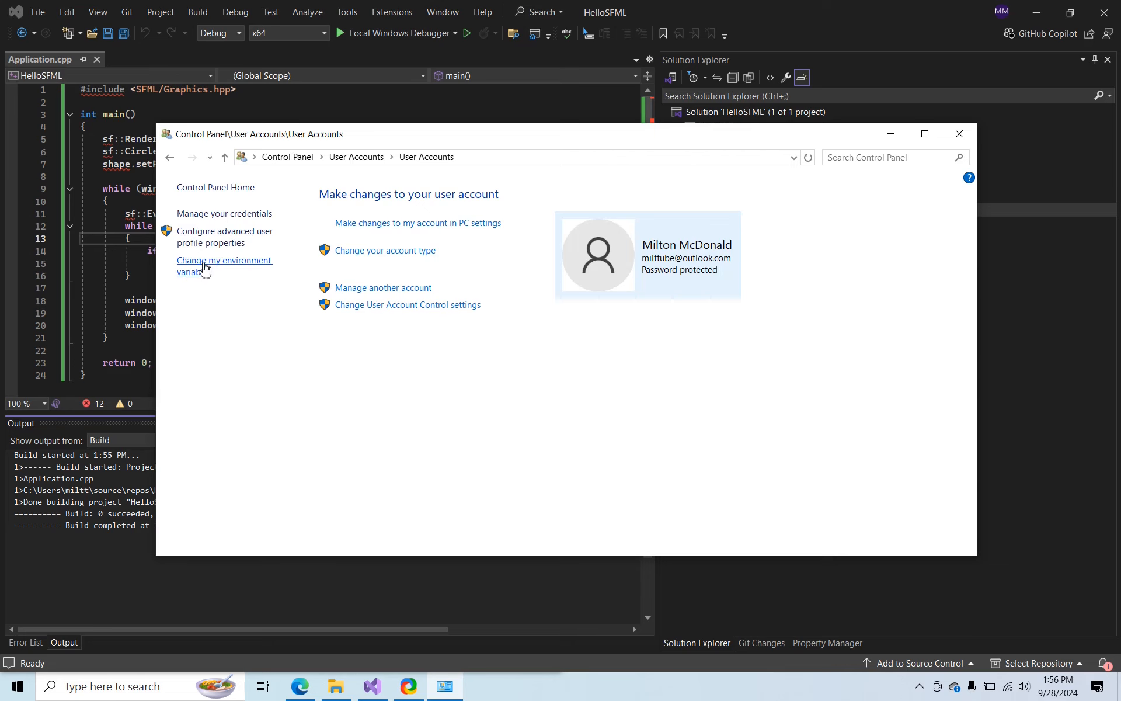
click(203, 268)
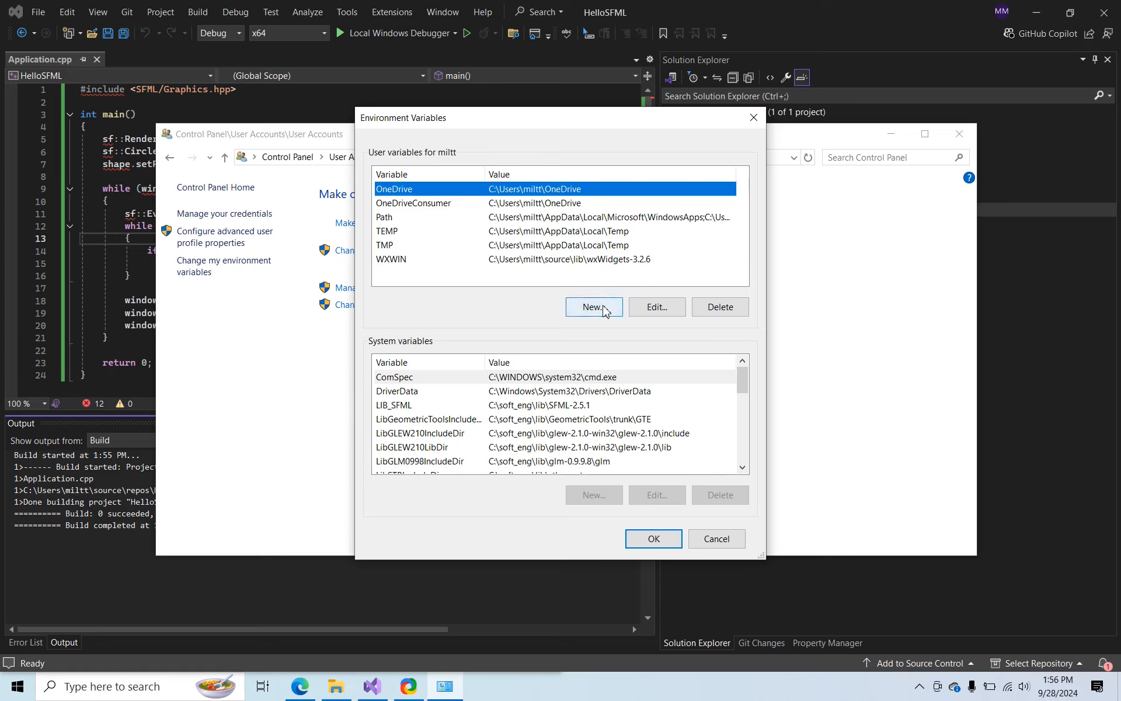
Start a new user environment variable and name it SFMLDir
click(602, 307)
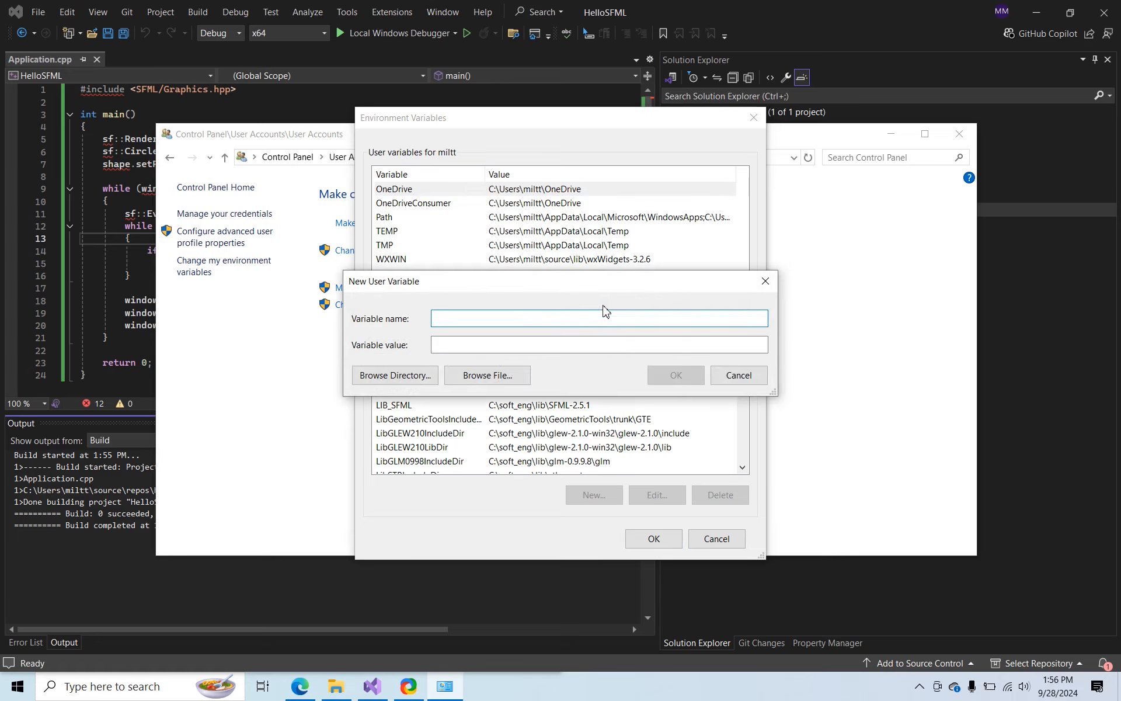
text(SFMLDir)
click(634, 339)
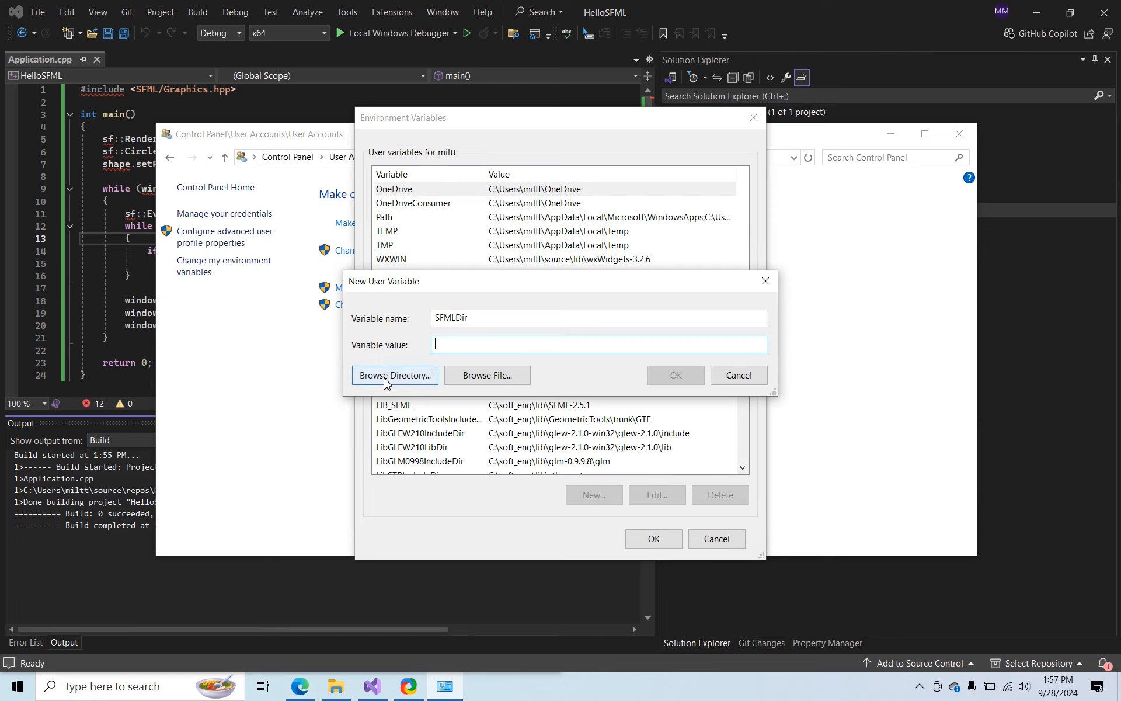
Set the SFMLDir value to the source\lib\SFML-2.6.1 folder in the user's home directory, save the variables and close the Control Panel
click(385, 380)
click(517, 336)
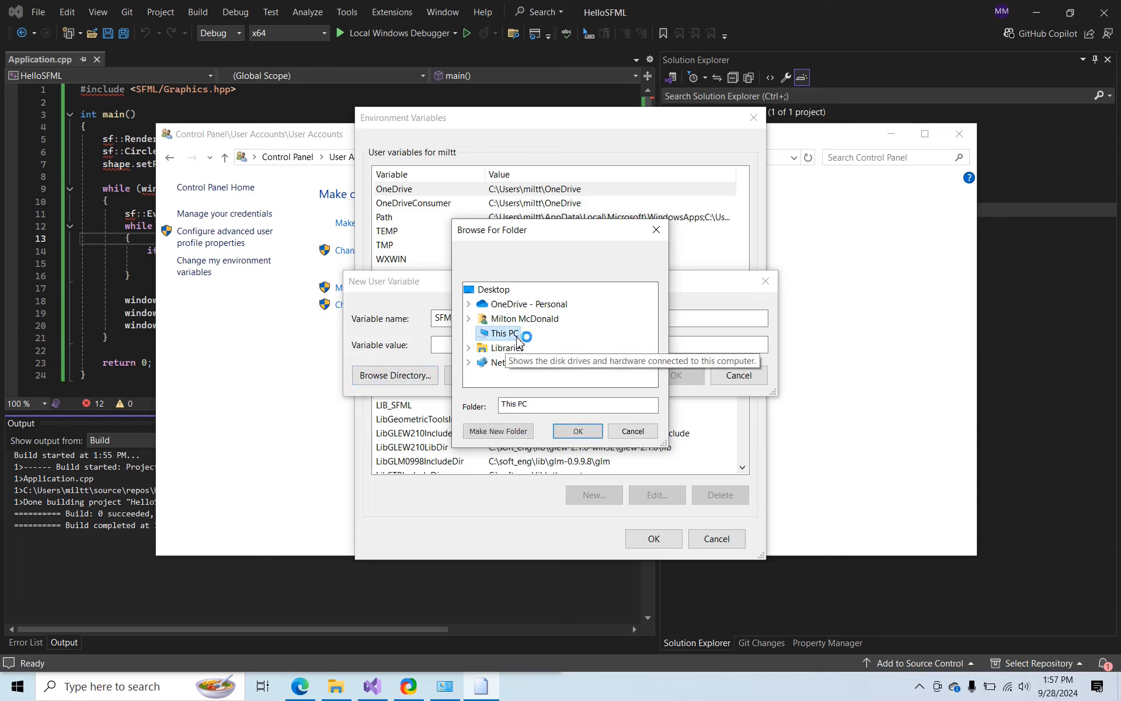
scroll(515, 346, down, 2)
double_click(514, 350)
scroll(520, 339, down, 3)
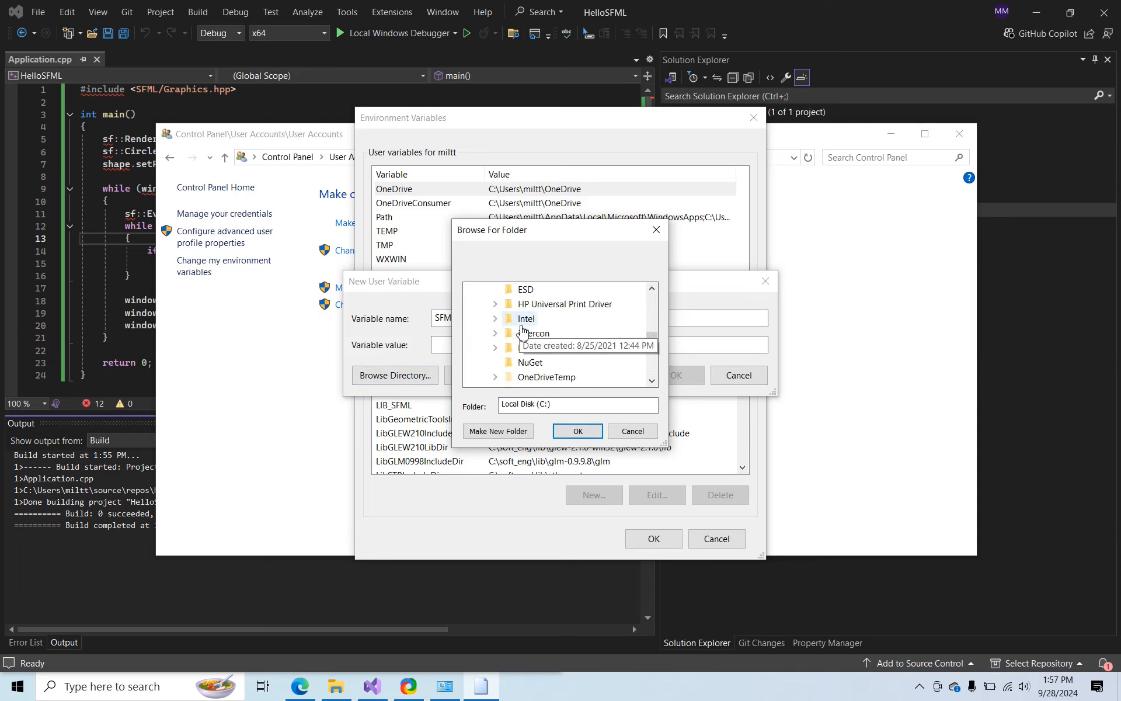
scroll(522, 331, down, 5)
double_click(528, 334)
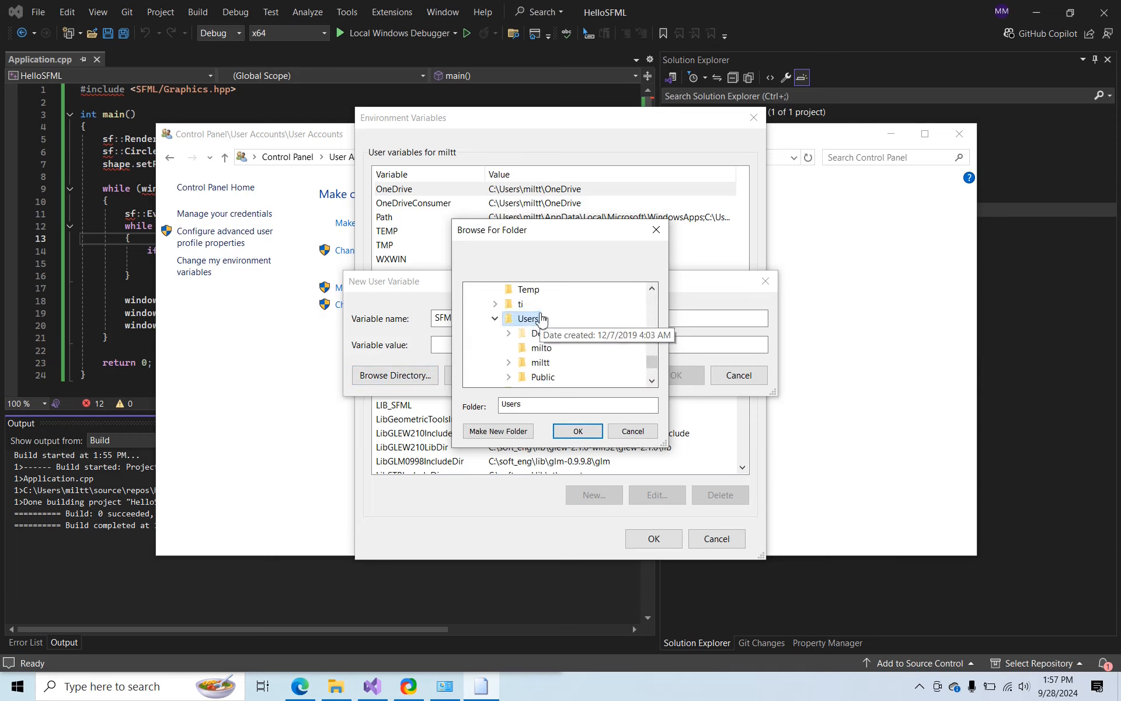
scroll(542, 320, down, 1)
double_click(540, 323)
scroll(592, 333, down, 1)
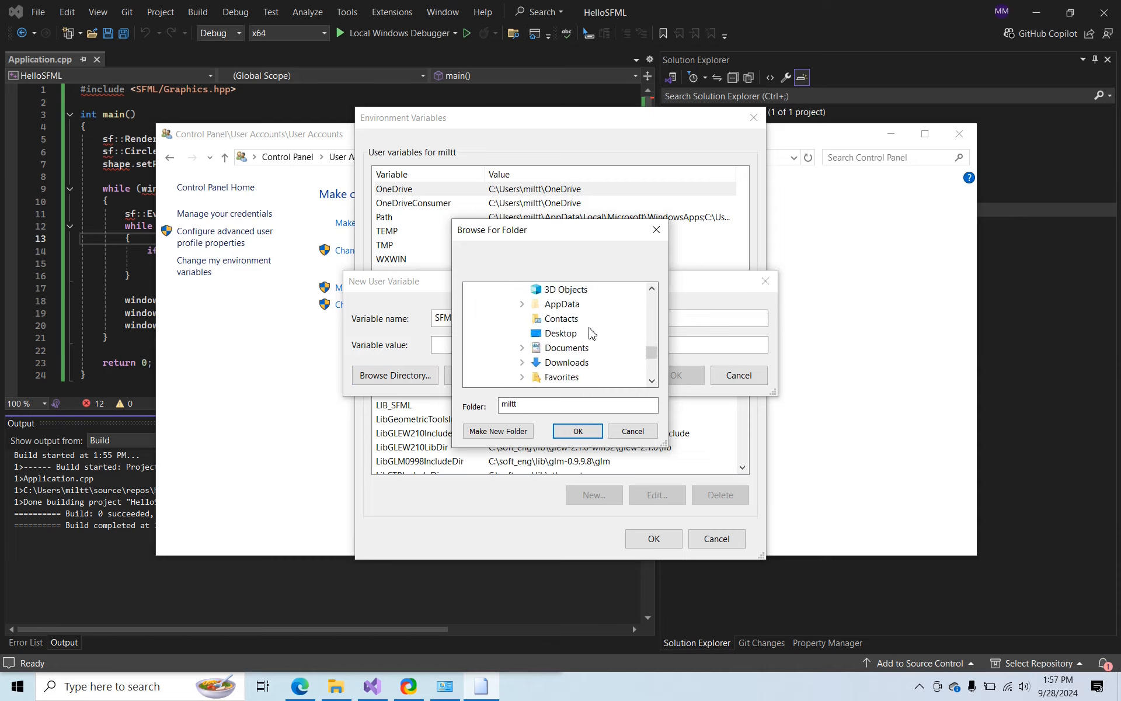
scroll(584, 339, down, 3)
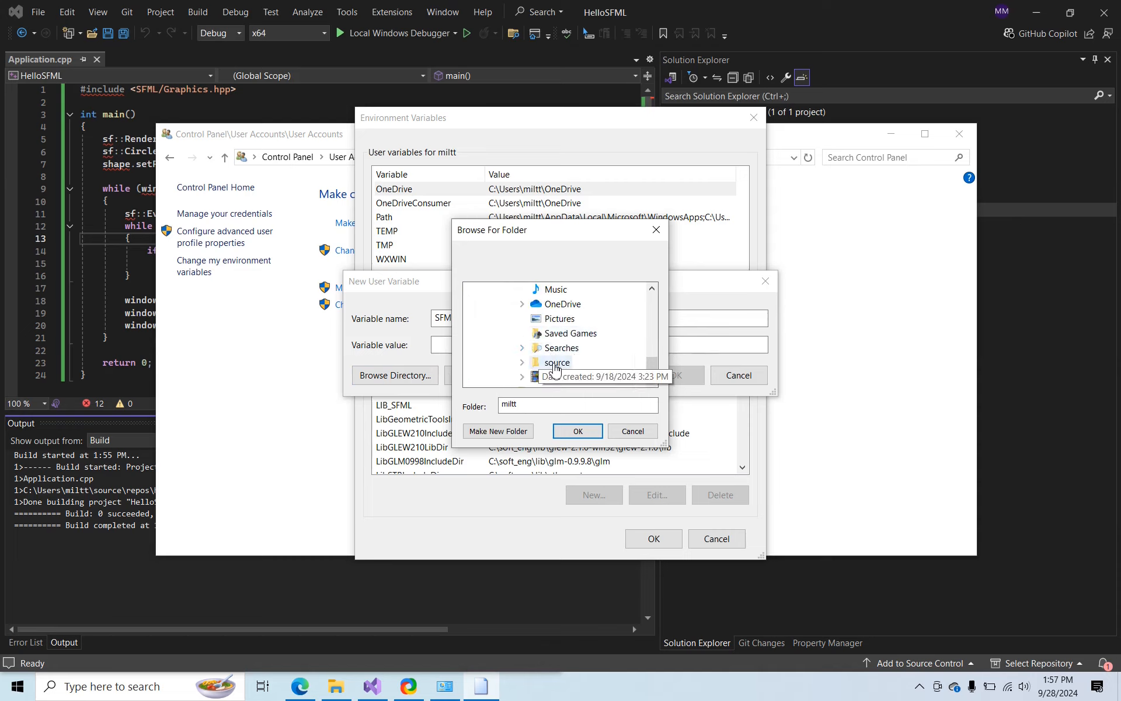
double_click(554, 362)
scroll(584, 327, down, 1)
double_click(563, 304)
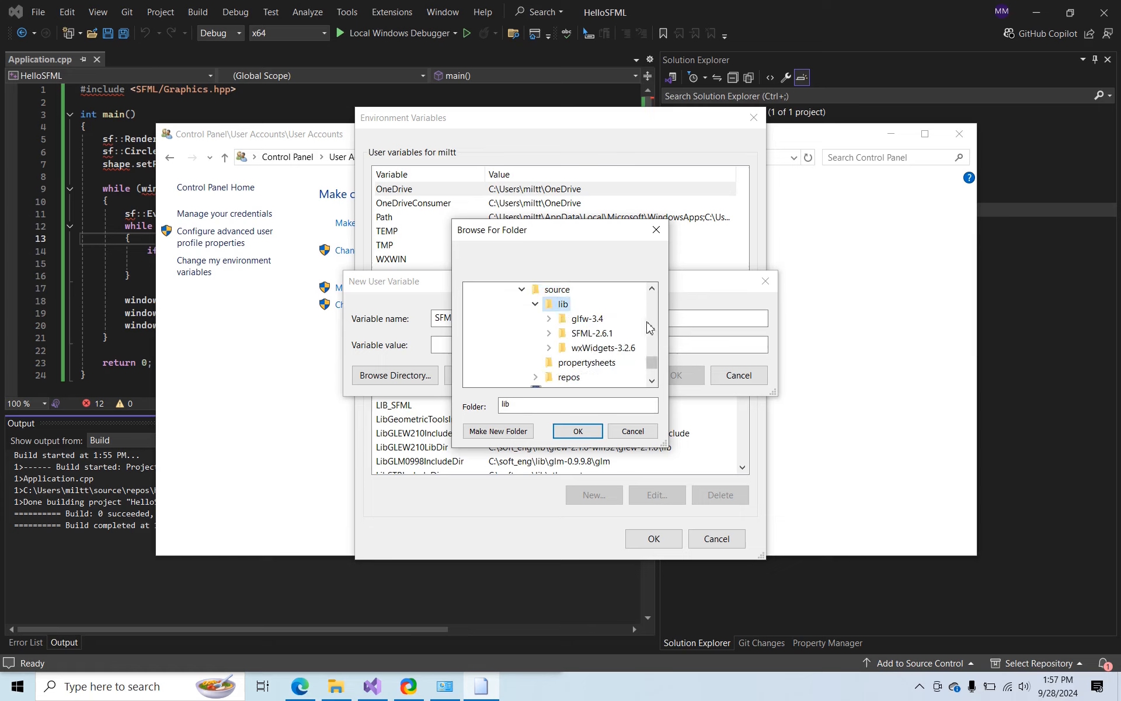
double_click(592, 333)
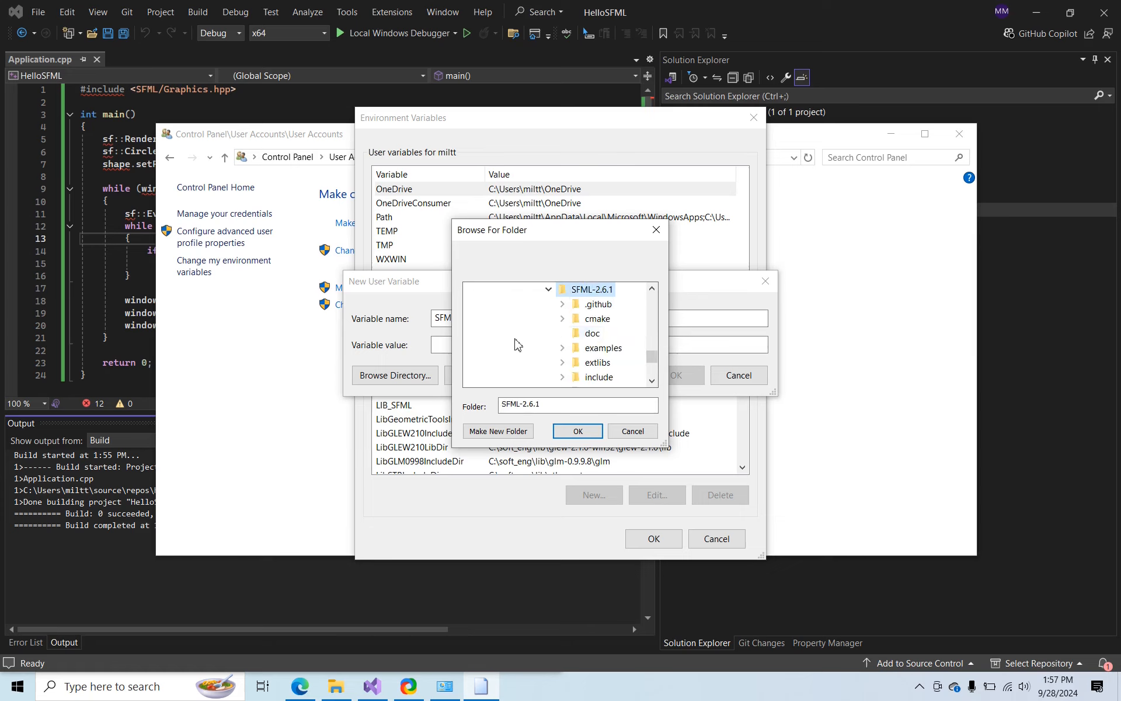
click(578, 431)
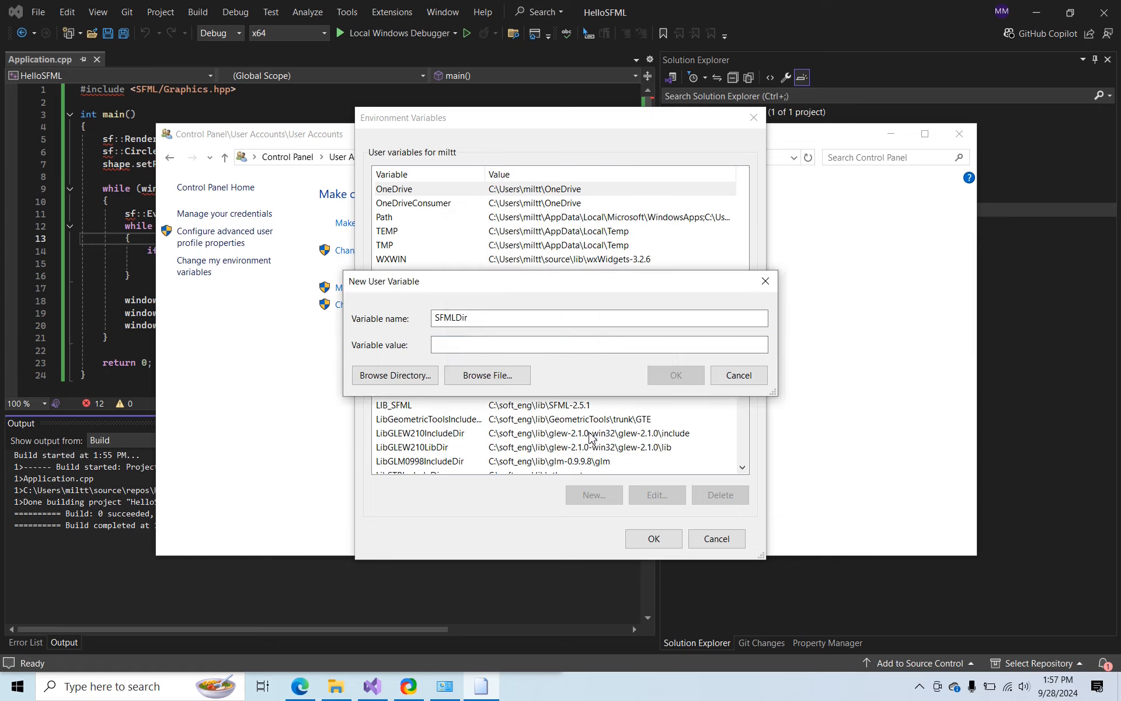
click(669, 380)
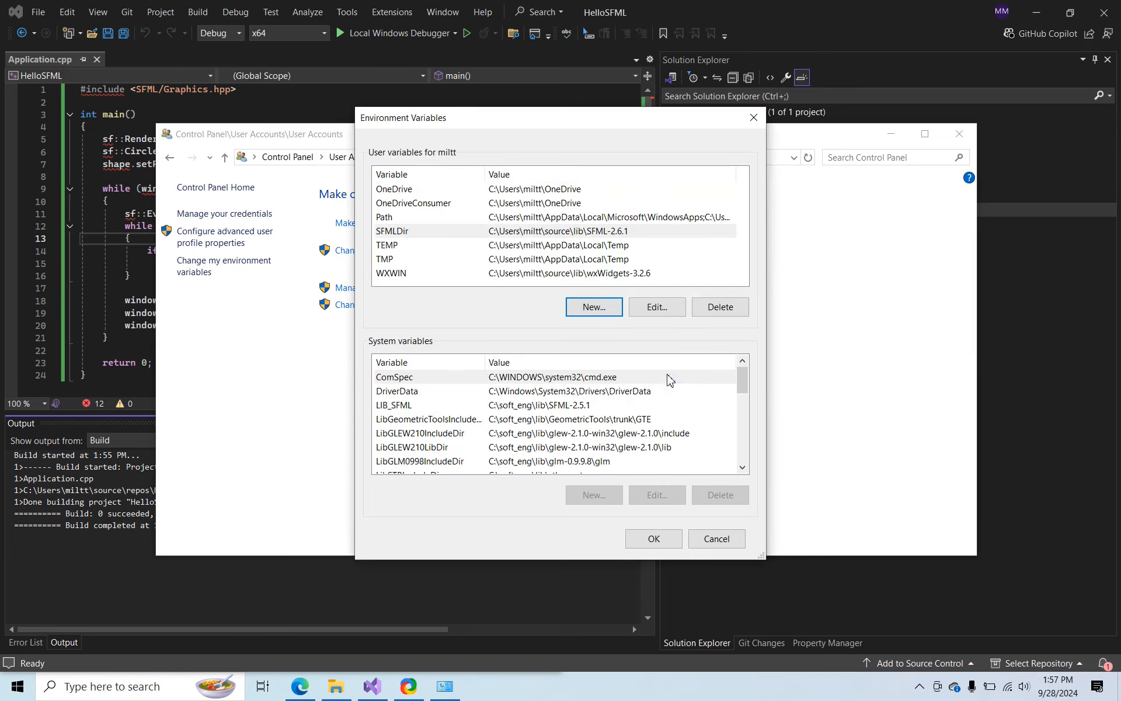
click(666, 538)
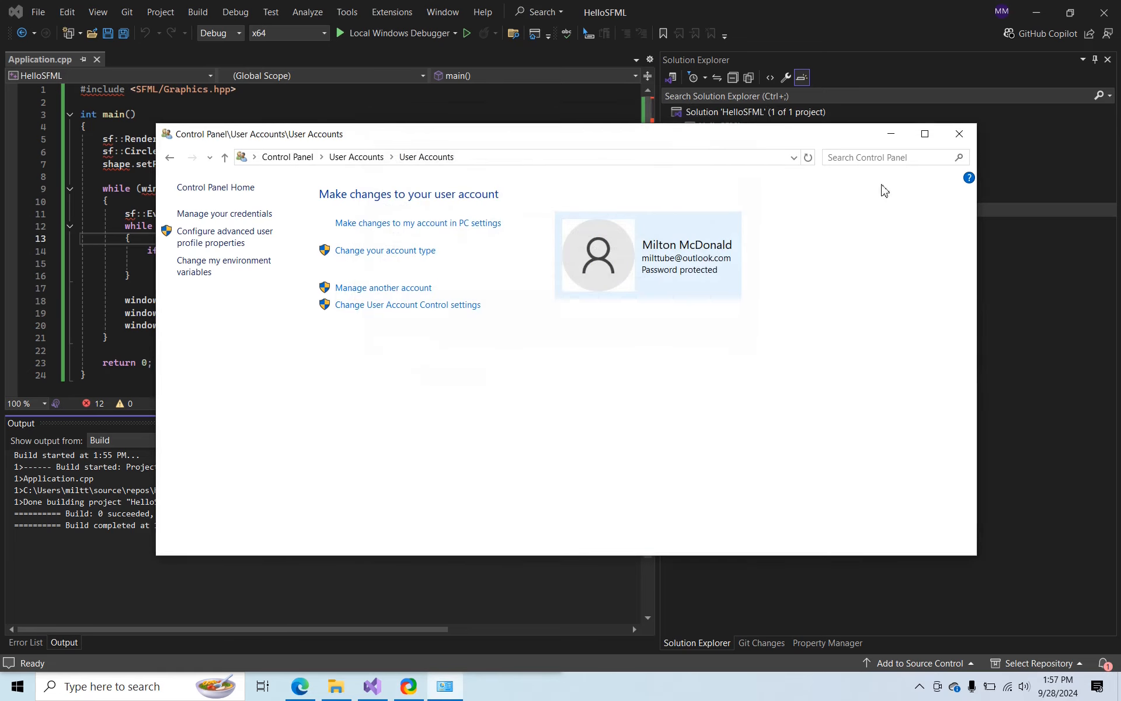
click(959, 133)
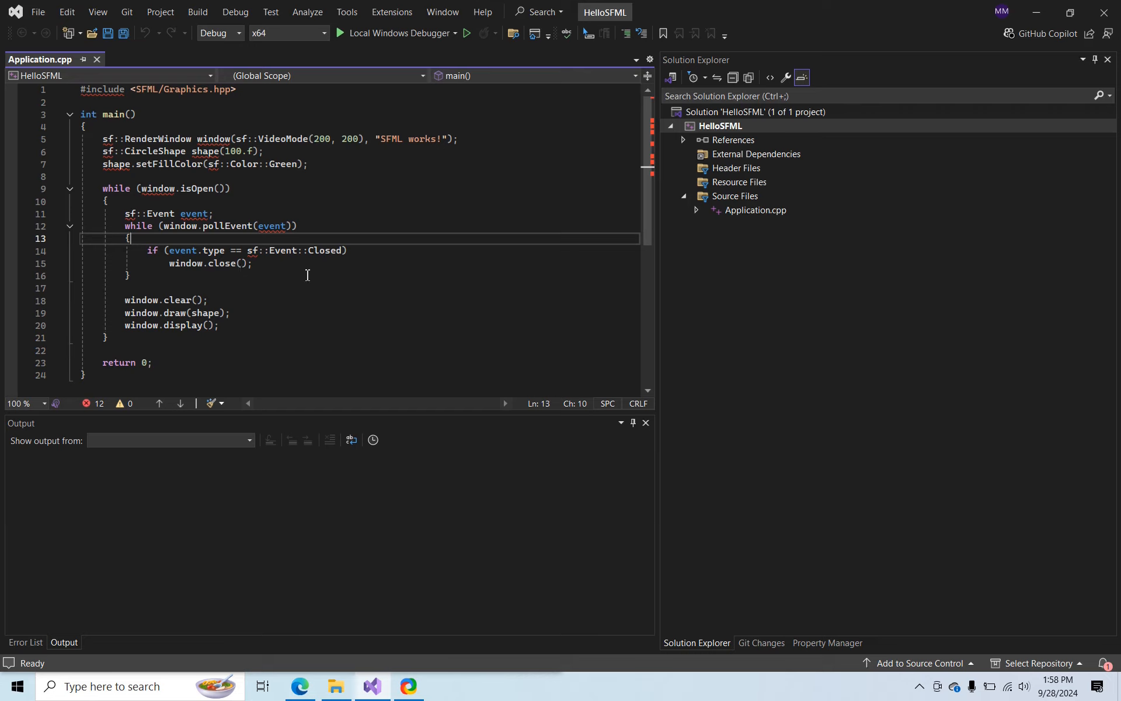
Start a new project property sheet for HelloSFML and name it SFML.props
click(839, 643)
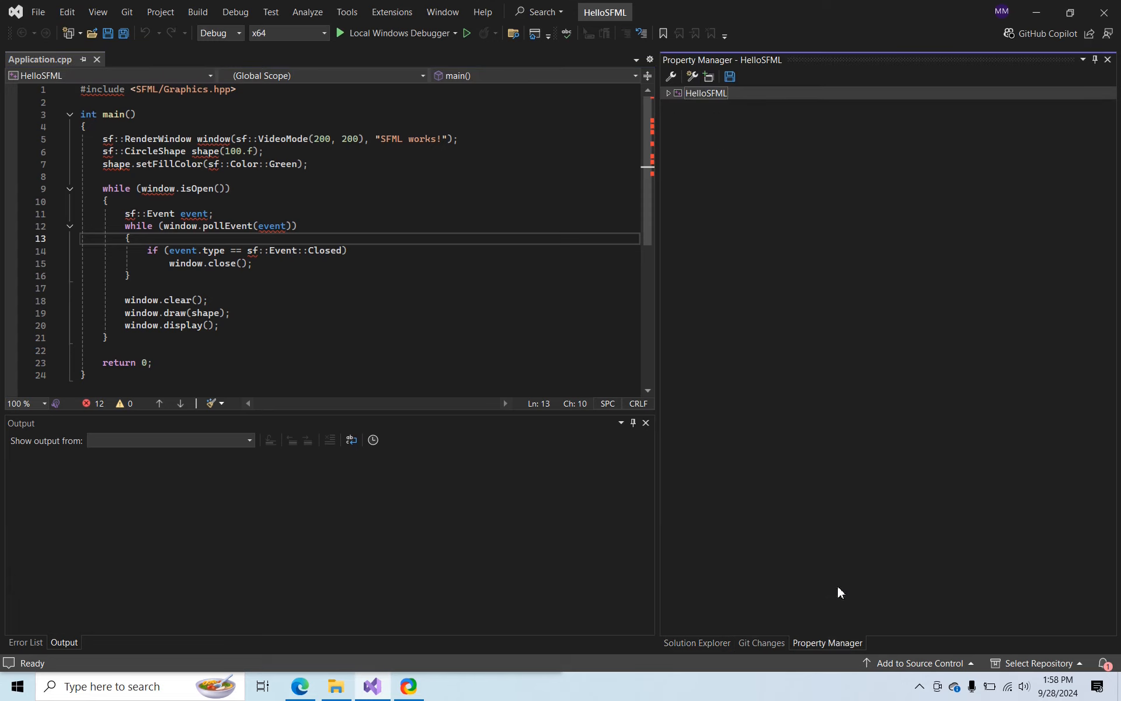
right_click(711, 92)
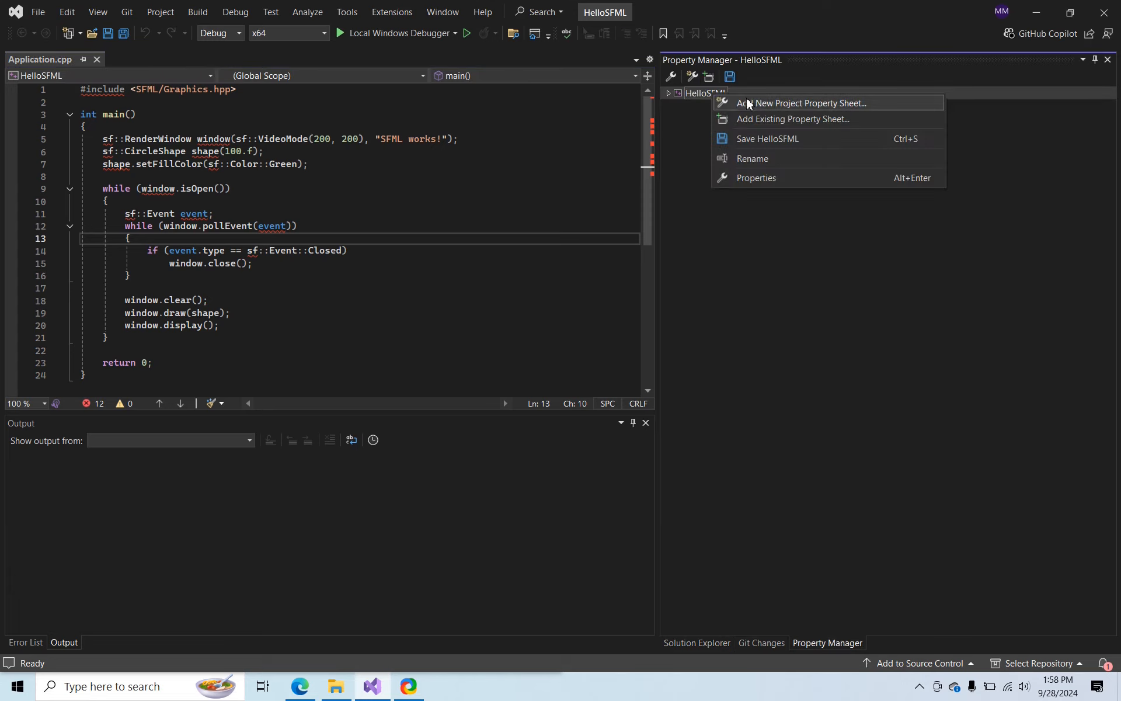
click(787, 104)
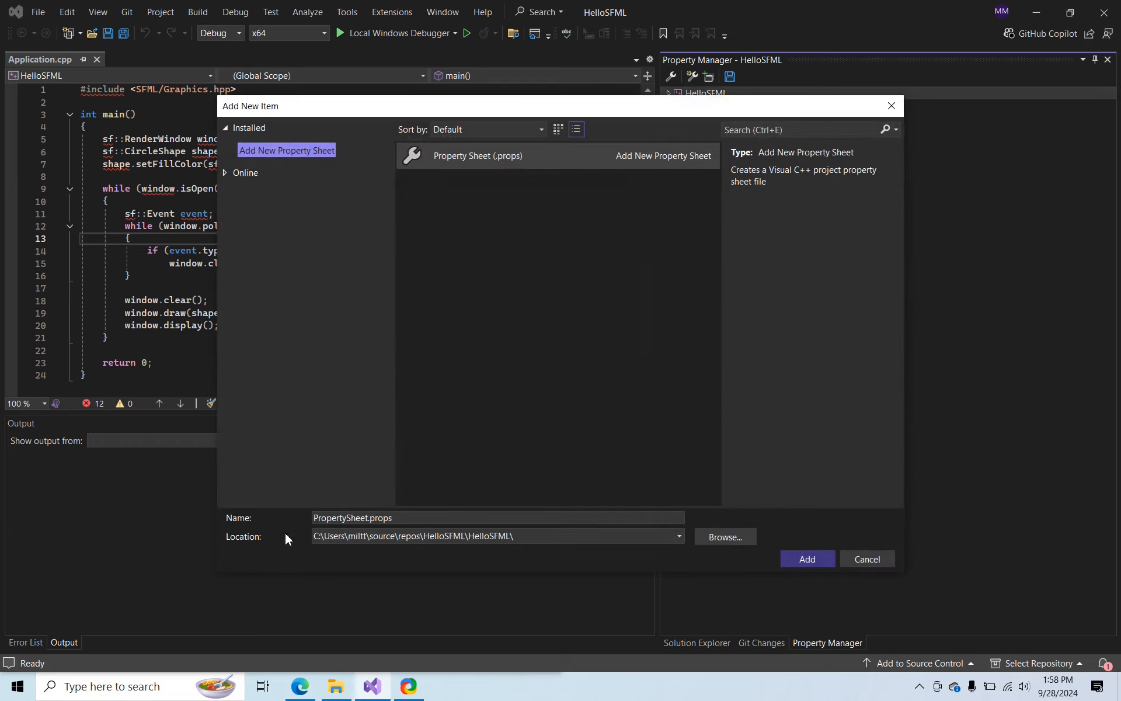
click(376, 517)
key(Home)
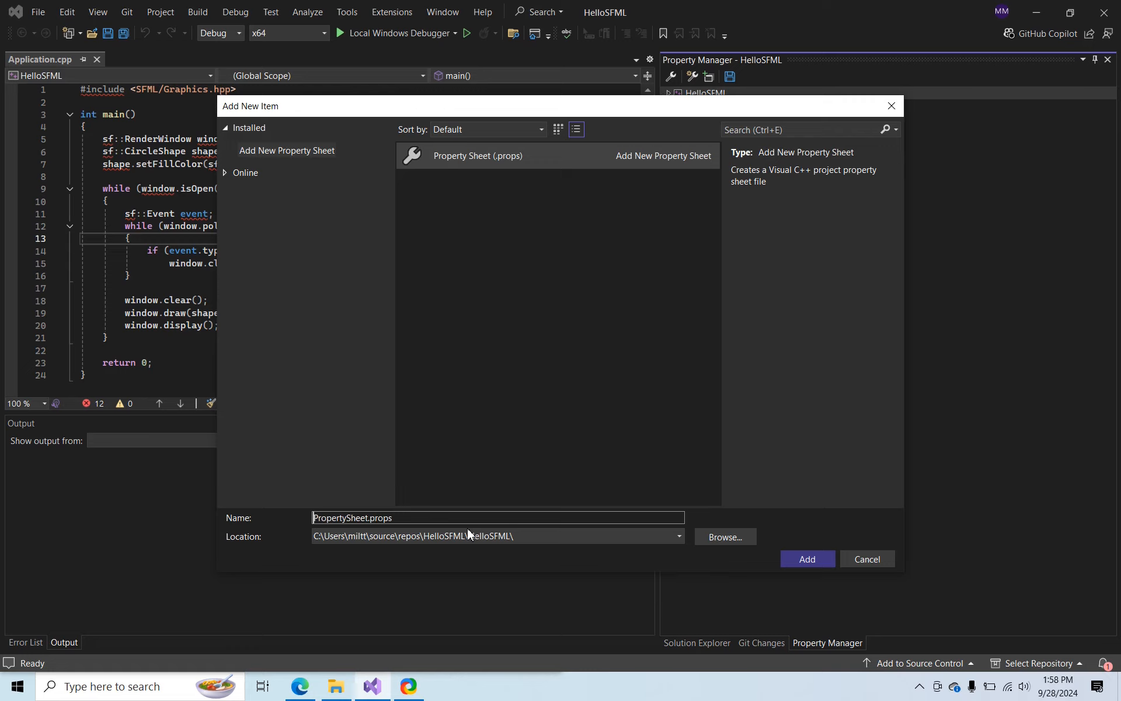
text(SFML)
key(Delete)
key(Delete)
key(Delete)
key(Delete)
key(Delete)
key(Delete)
key(Delete)
key(Delete)
key(Delete)
key(Delete)
key(Delete)
key(Delete)
key(Delete)
Set the property sheet's location to the source\propertysheets folder and add it to the project
click(733, 538)
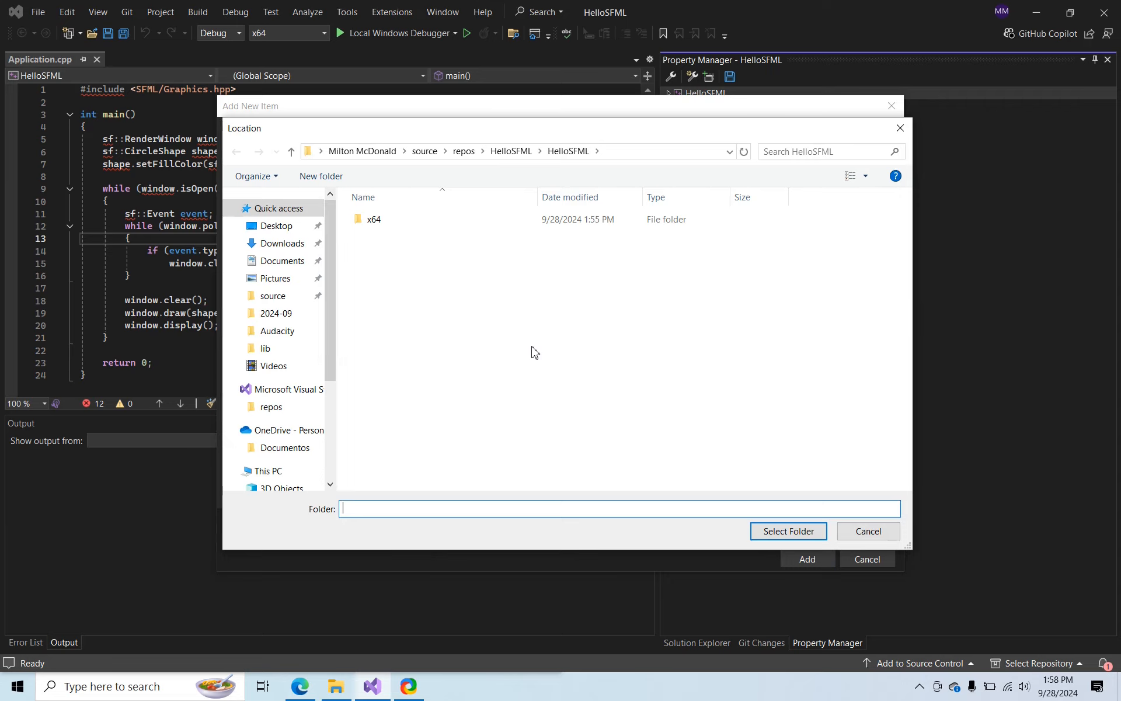
click(426, 153)
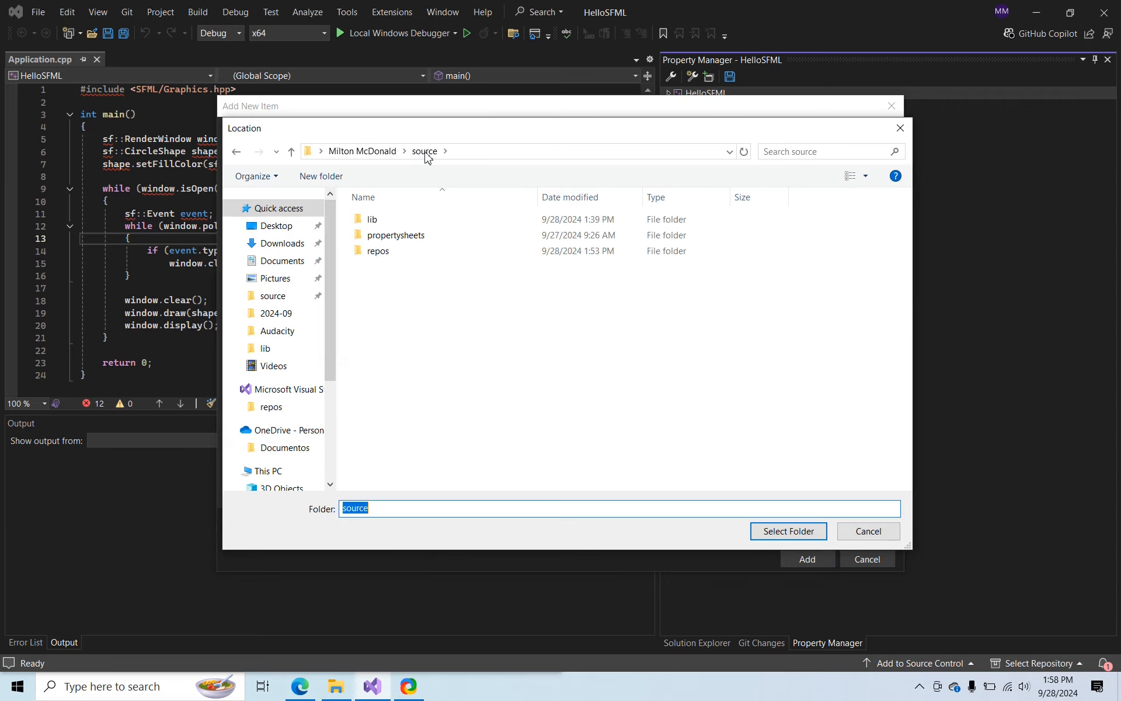
double_click(379, 239)
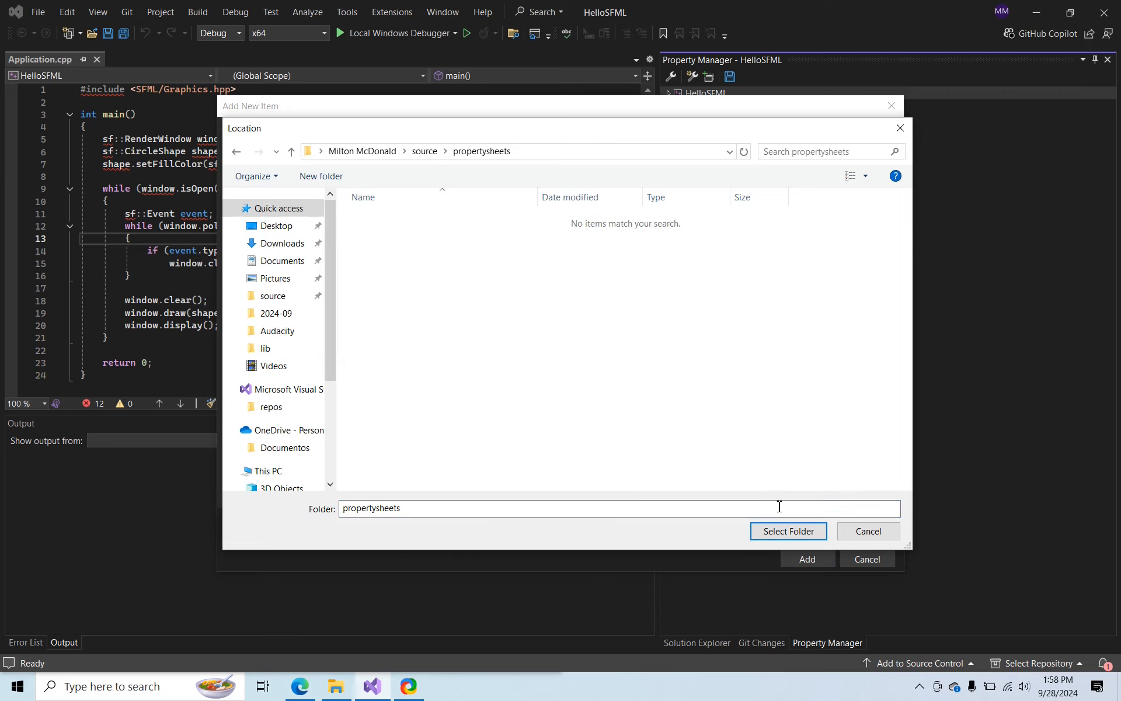
click(788, 531)
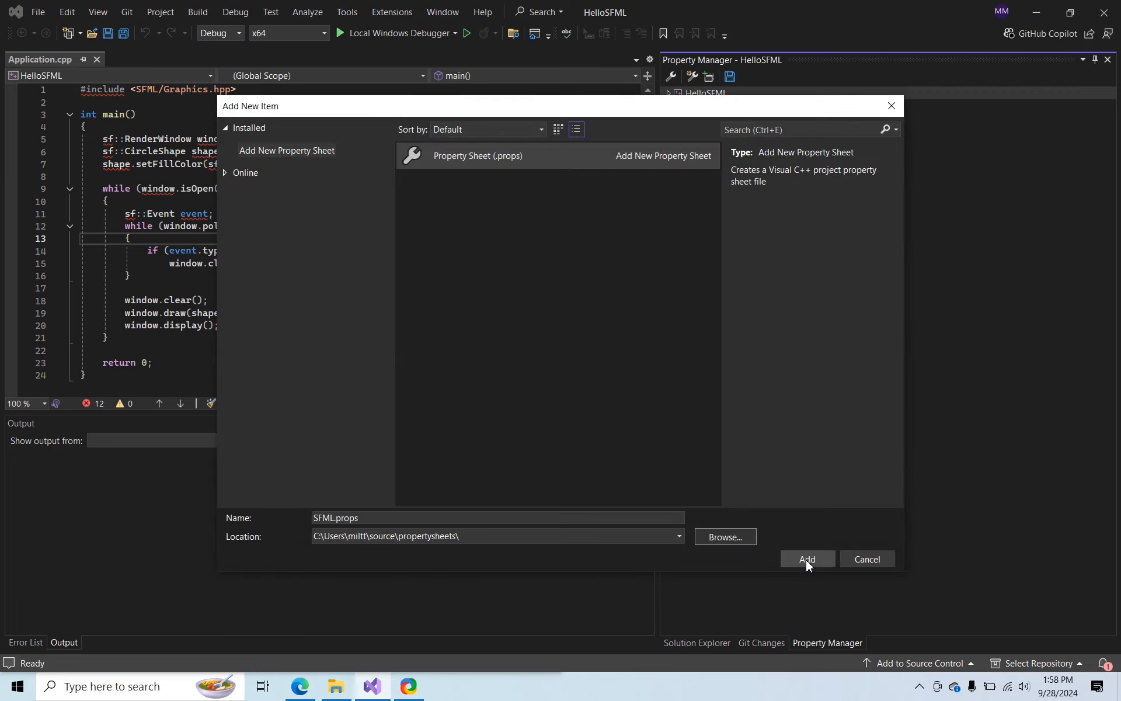
click(807, 559)
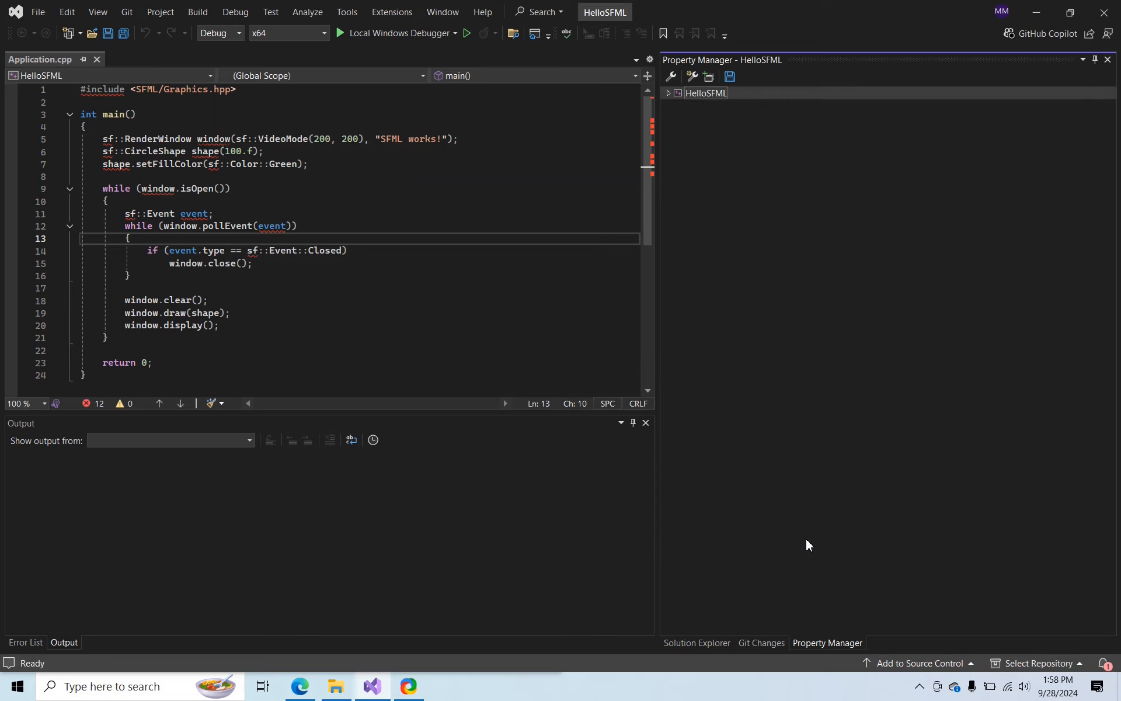
Open the properties of the SFML property sheet under the Debug | x64 configuration of HelloSFML
click(668, 94)
click(674, 108)
click(680, 107)
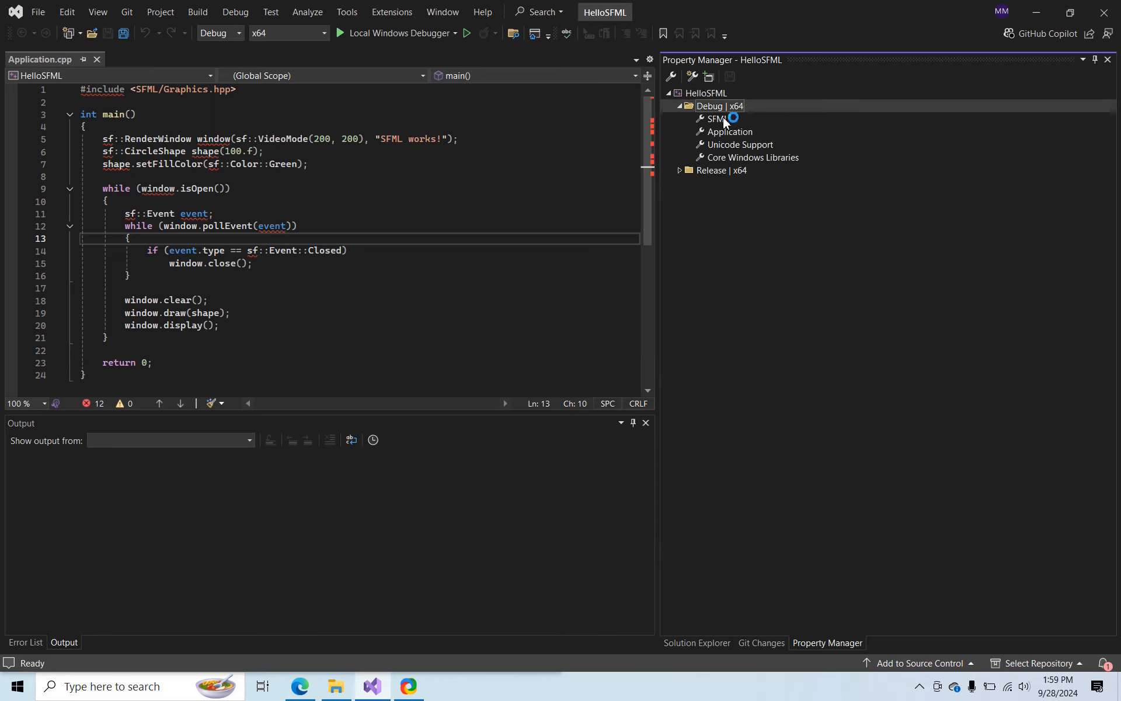
right_click(724, 120)
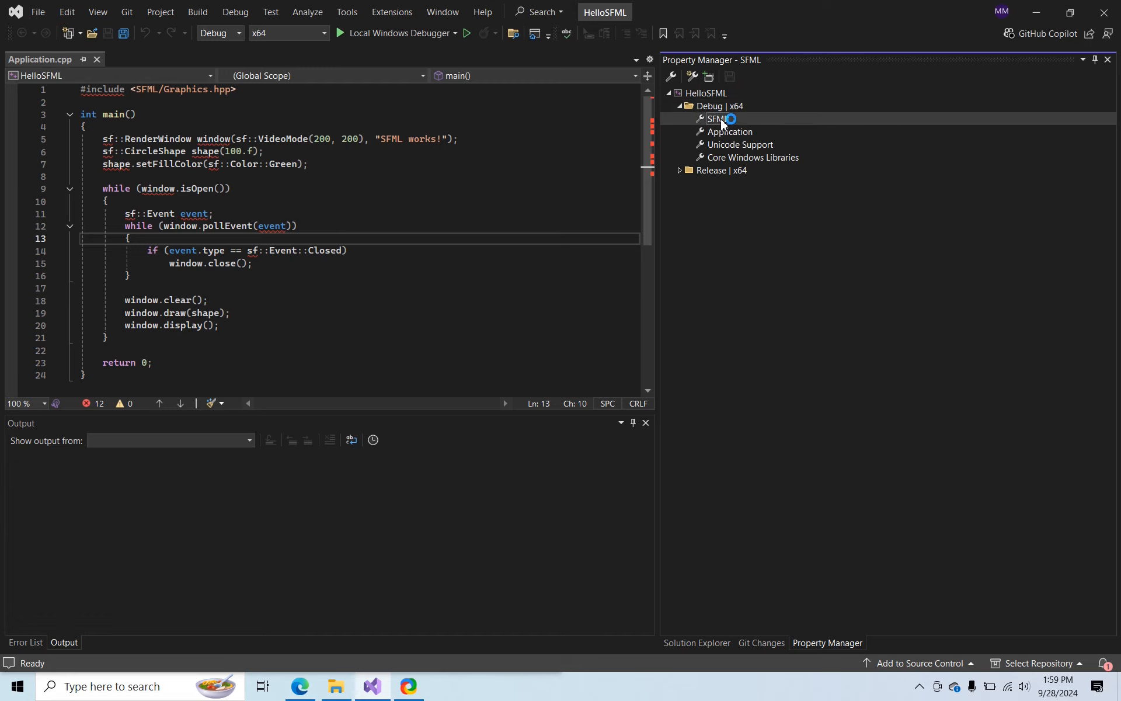
click(780, 254)
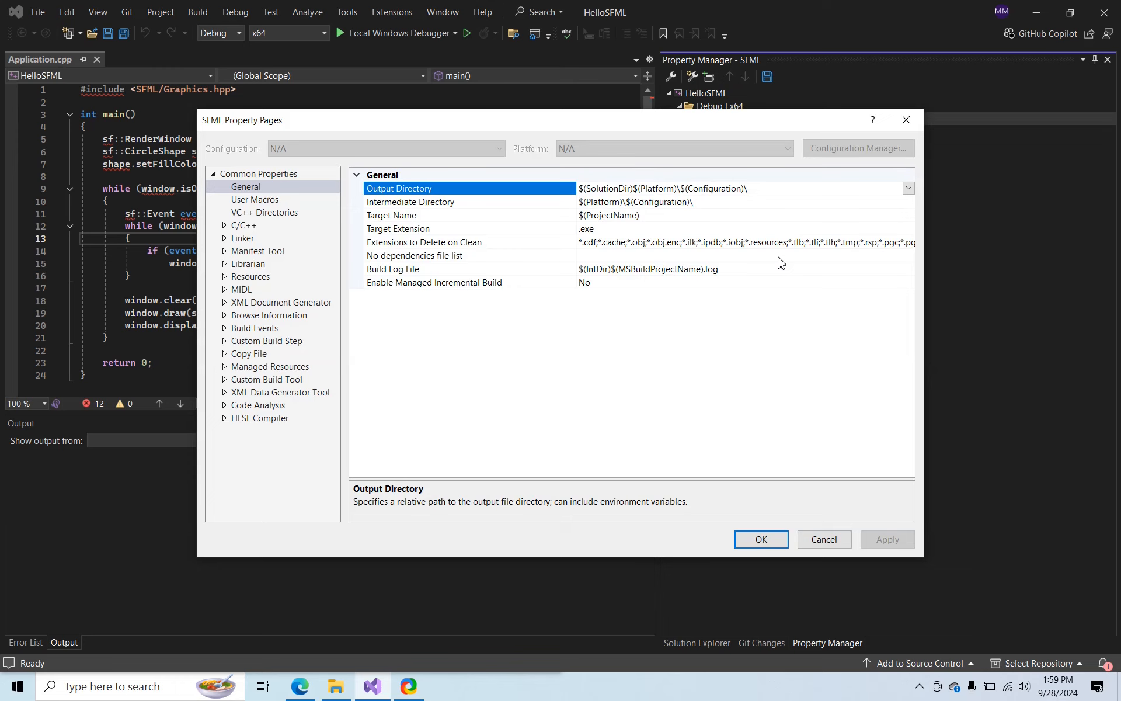
In File Explorer, open the include folder of source\lib\SFML-2.6.1 and copy its full path
click(344, 692)
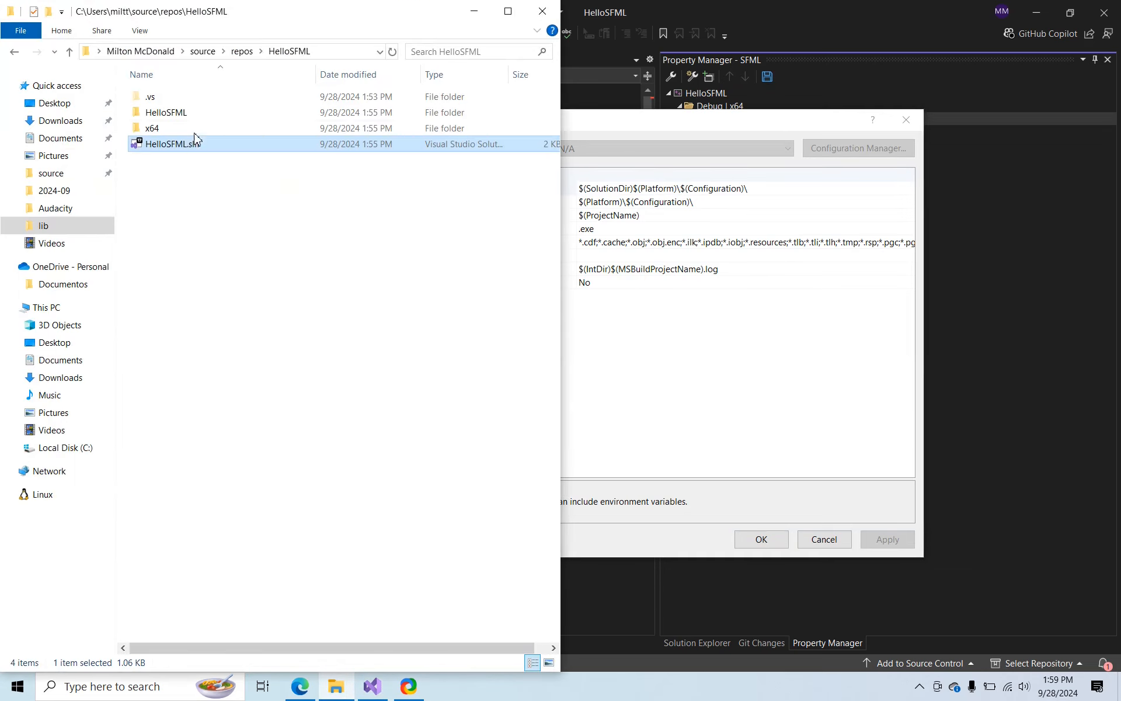
click(203, 50)
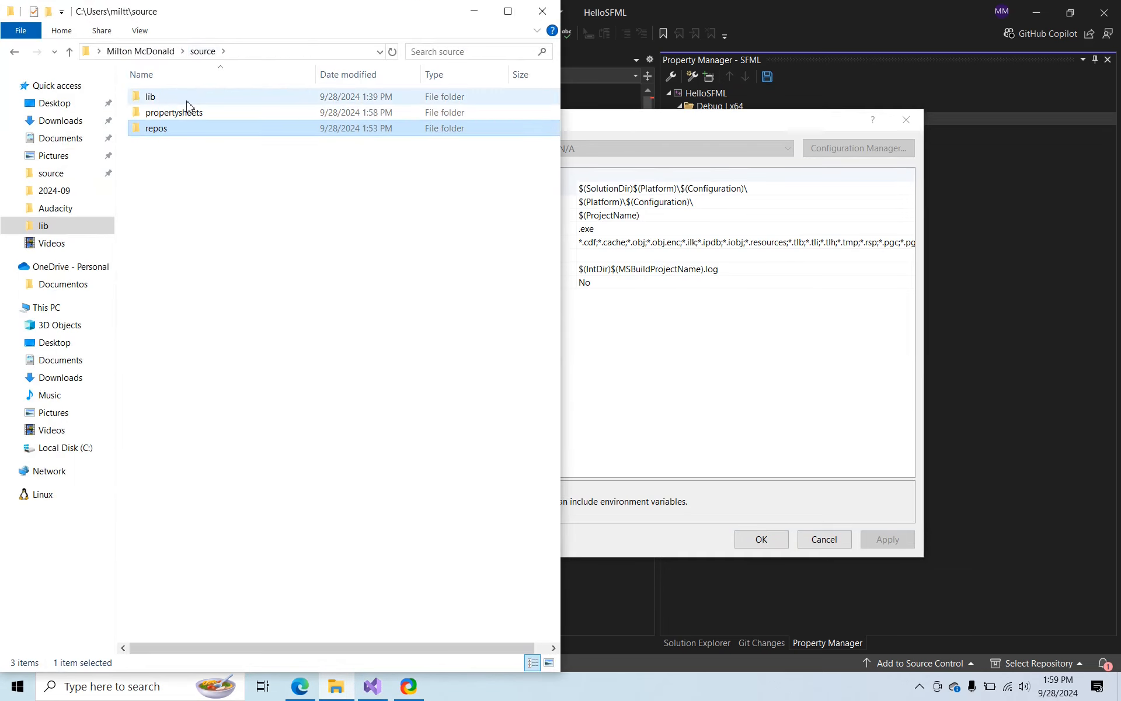
double_click(187, 98)
click(188, 114)
double_click(188, 114)
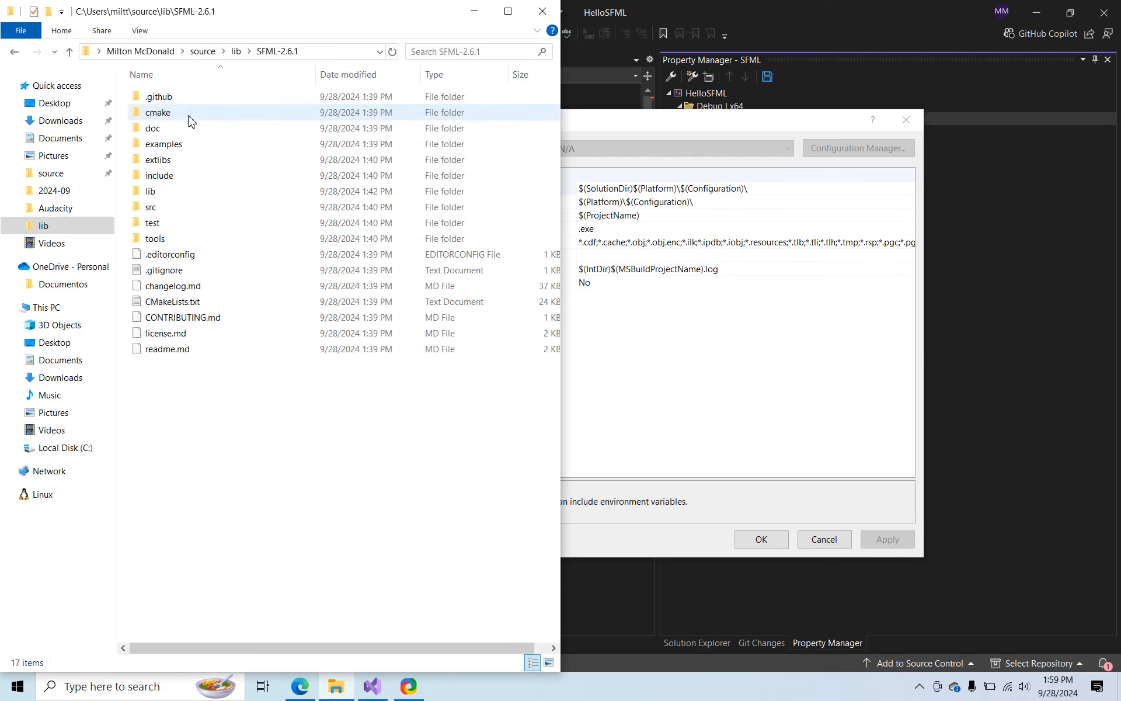
double_click(182, 176)
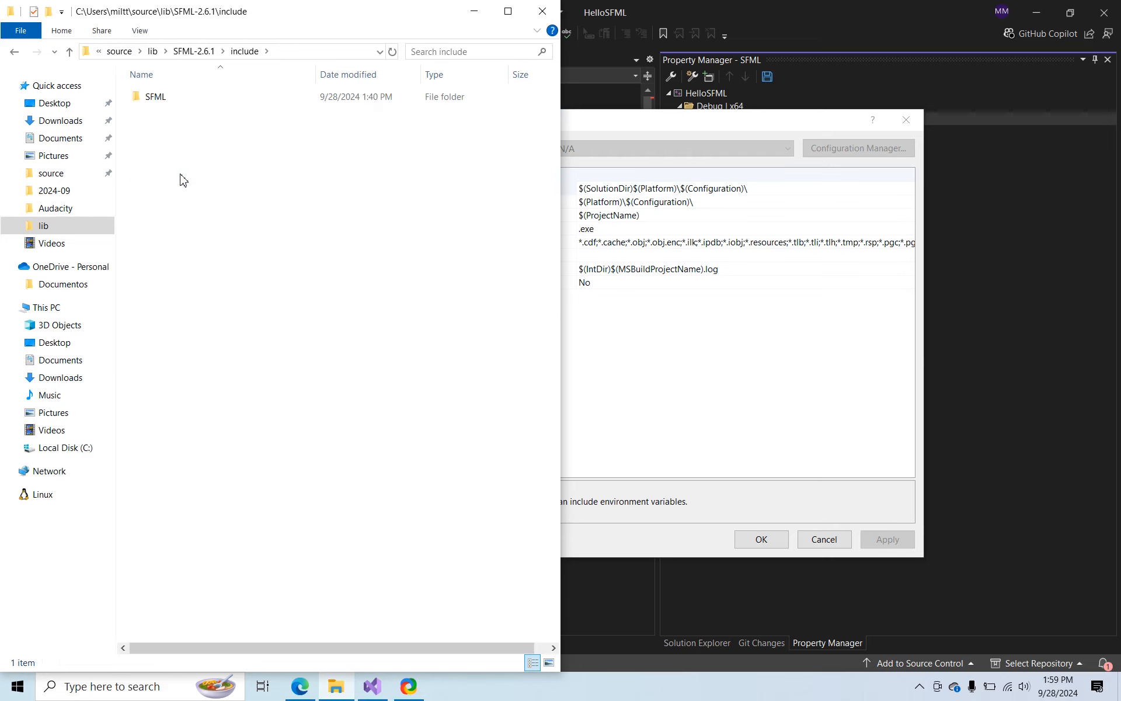
click(304, 53)
key(ctrl+c)
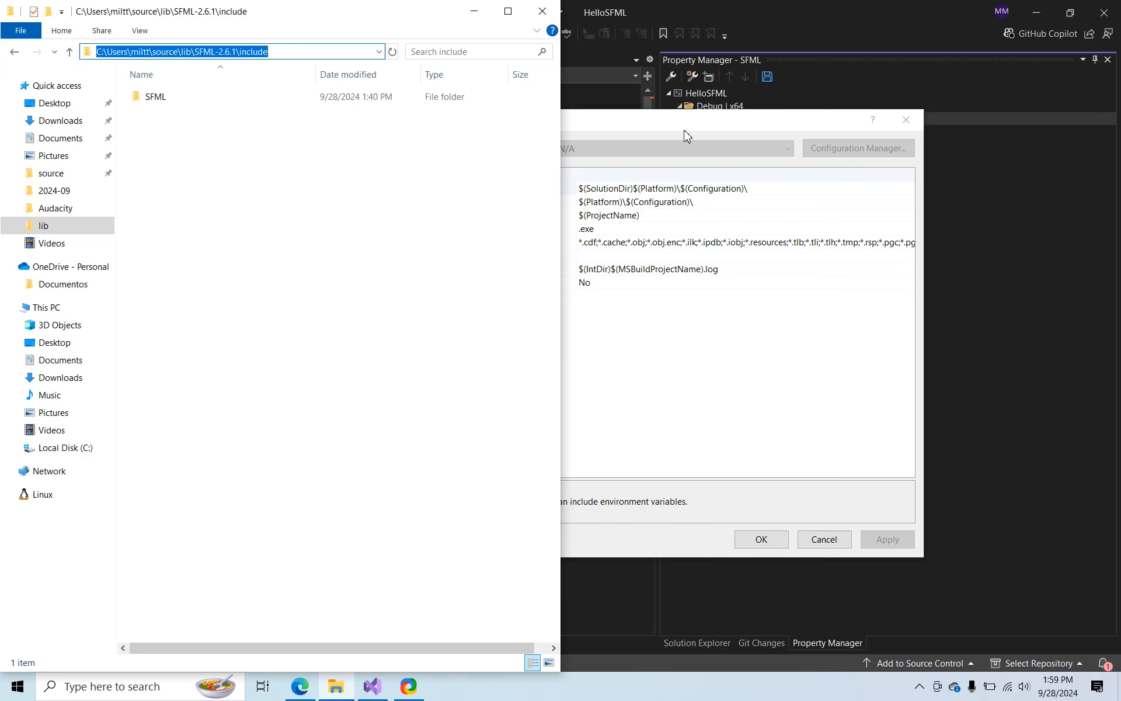
Back in Visual Studio, paste the copied path into the property sheet's C/C++ Additional Include Directories
key(alt+Tab)
click(224, 226)
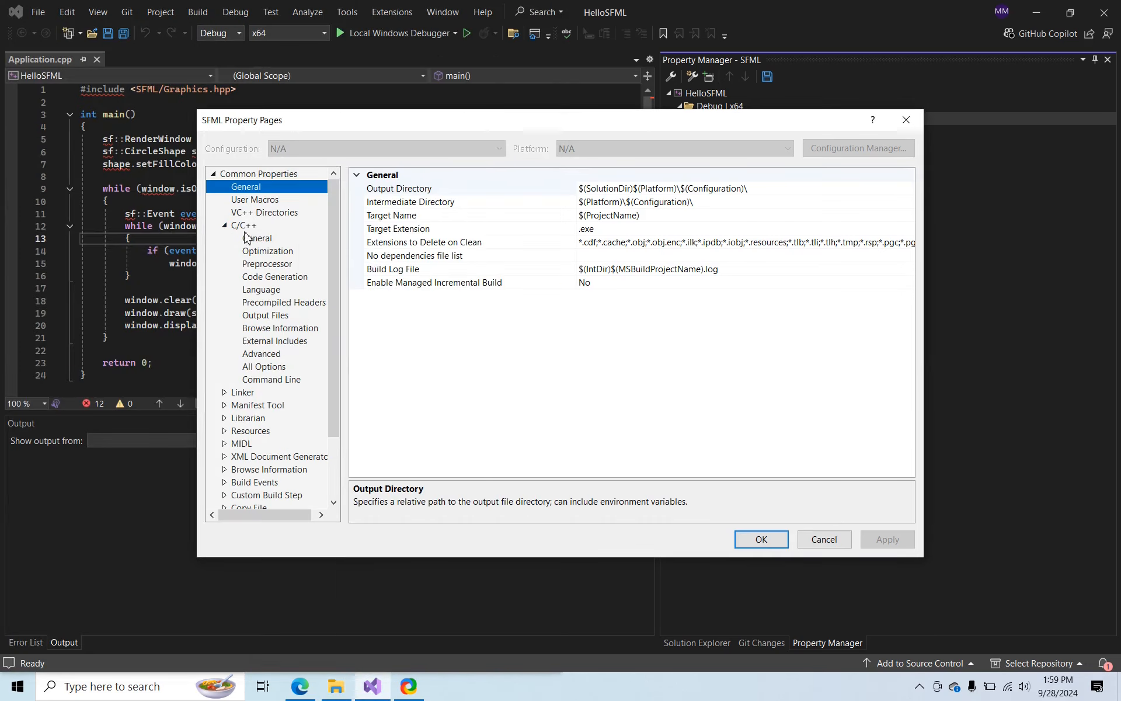
click(262, 239)
click(613, 174)
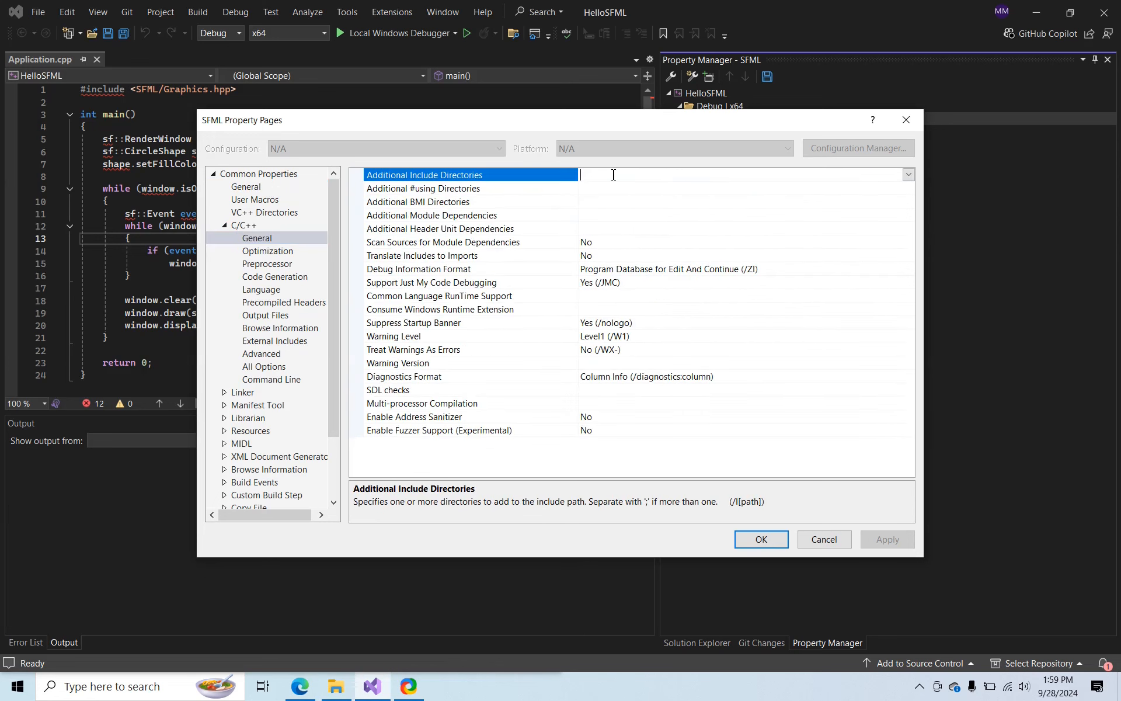
key(ctrl+v)
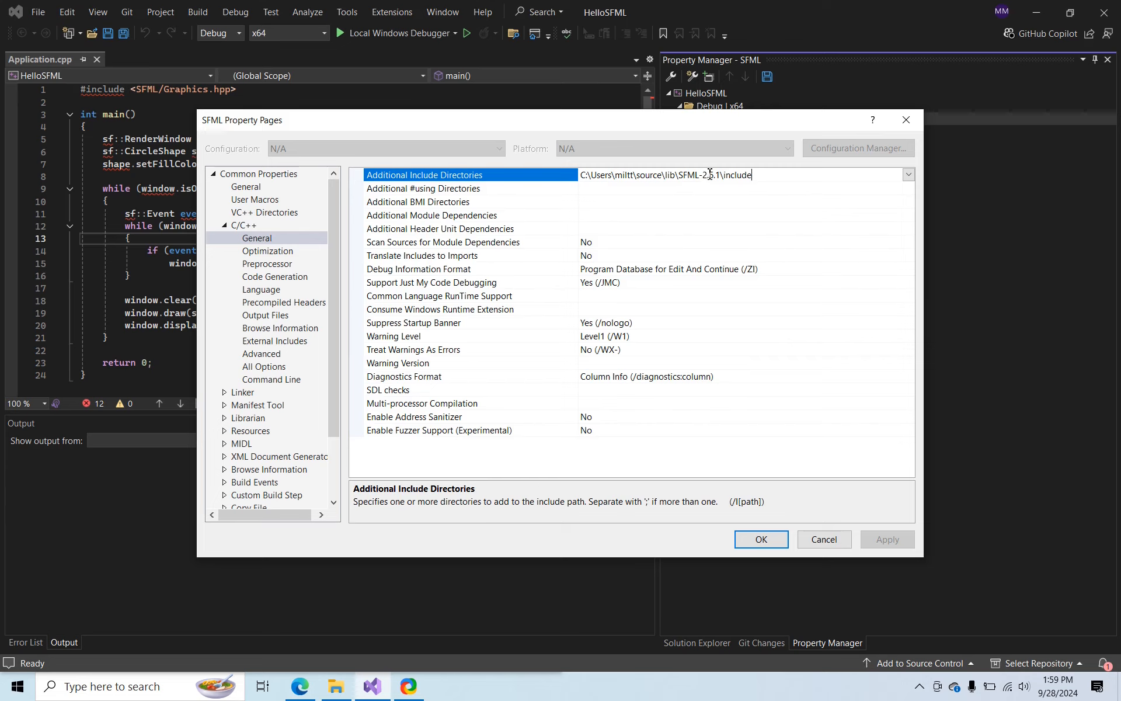
Replace the SFML-2.6.1 root of the include path so it reads $(SFMLDir)\include, and save the property sheet settings
drag(722, 175, 578, 171)
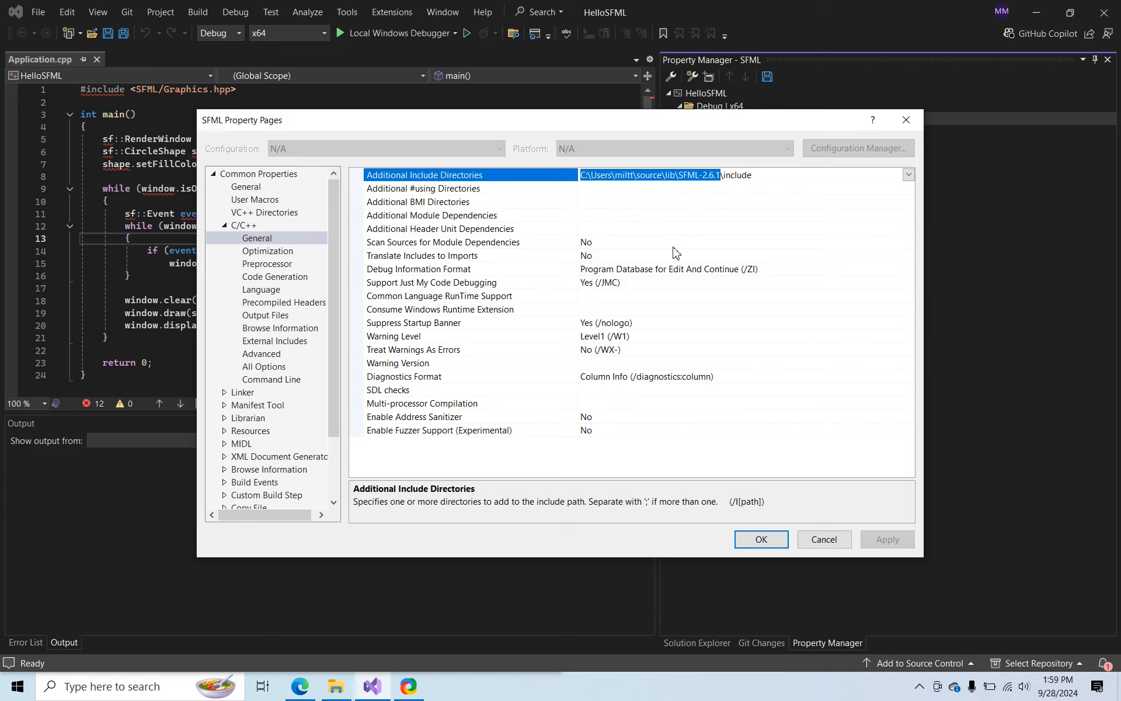
text($(SFML)
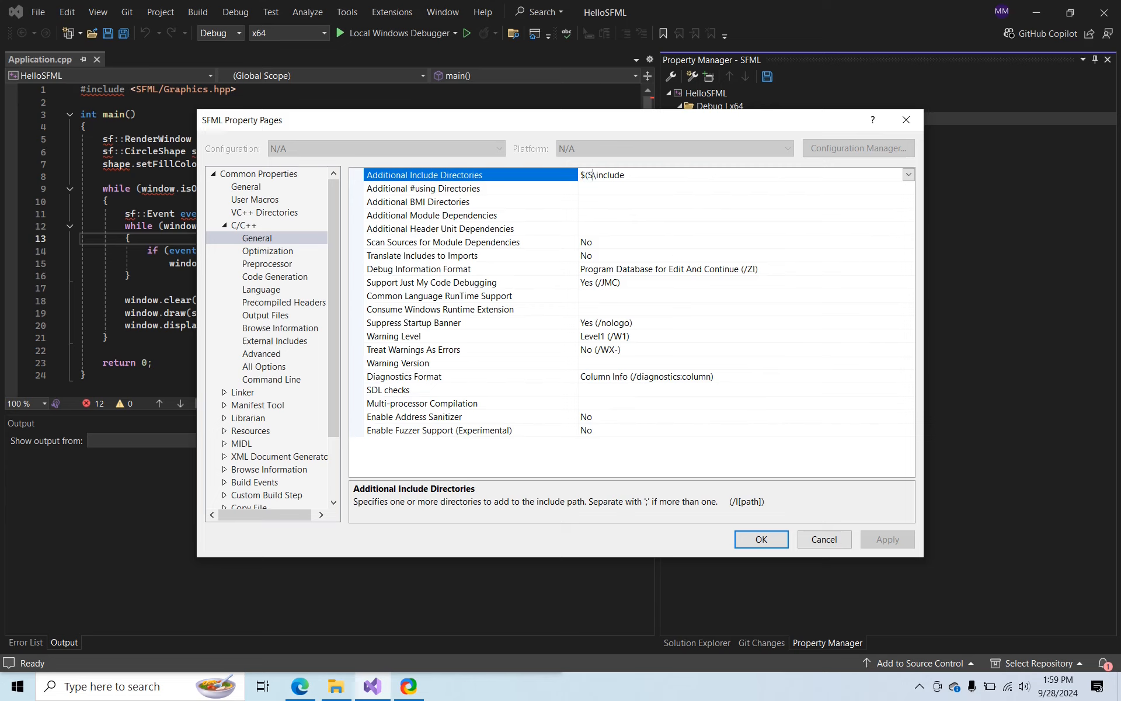
text(Dir))
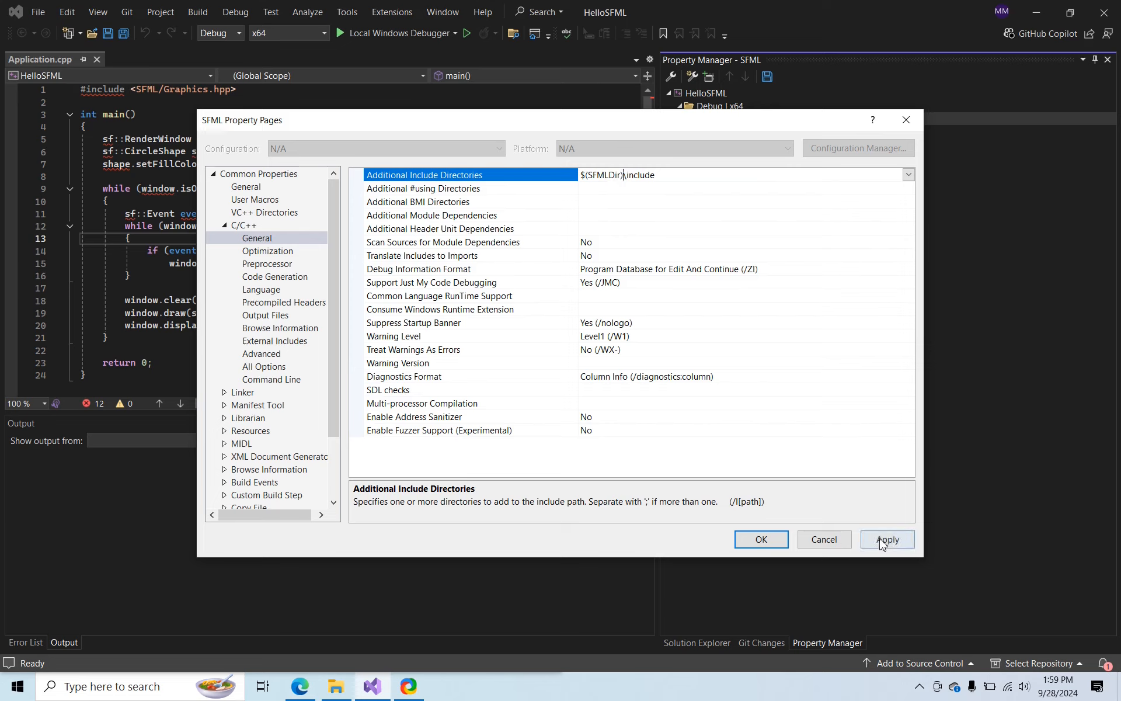
click(882, 542)
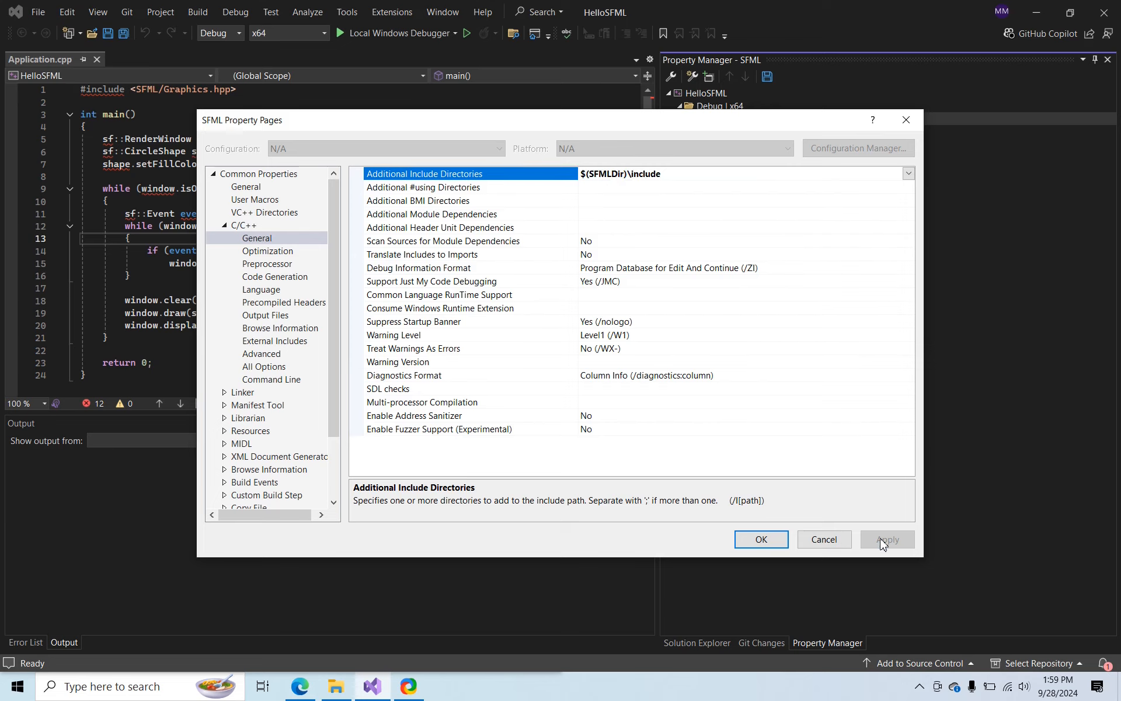
click(761, 539)
Build the HelloSFML solution and view the build output log
click(382, 230)
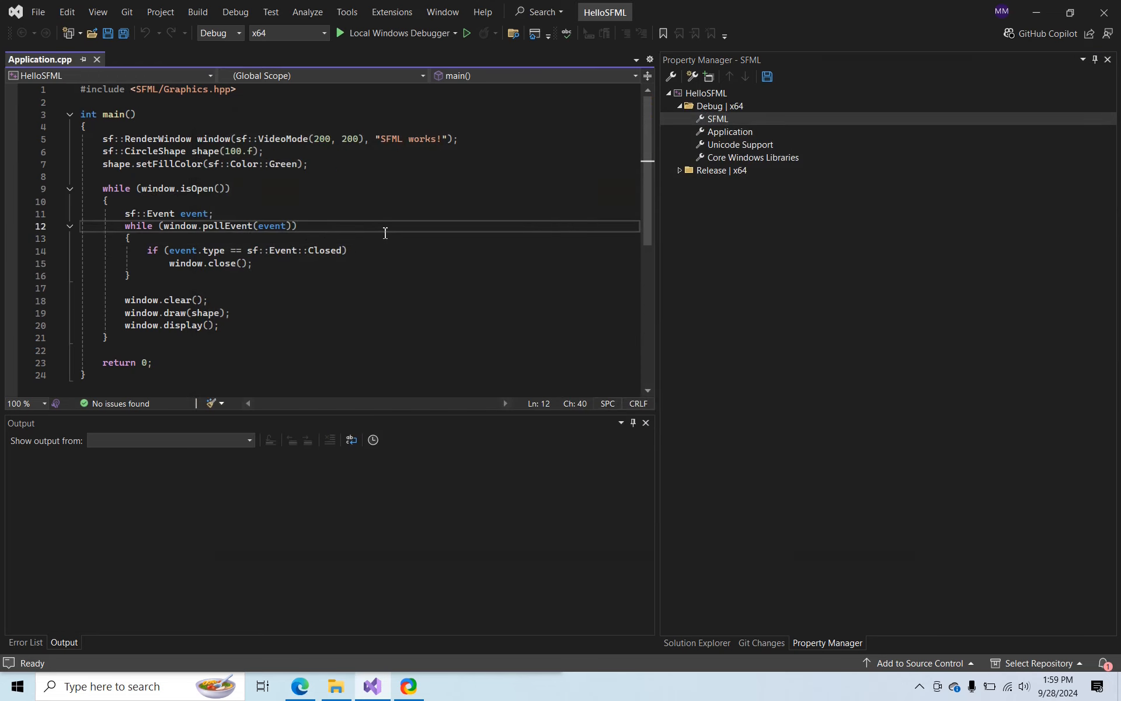
scroll(385, 234, down, 3)
scroll(387, 243, up, 3)
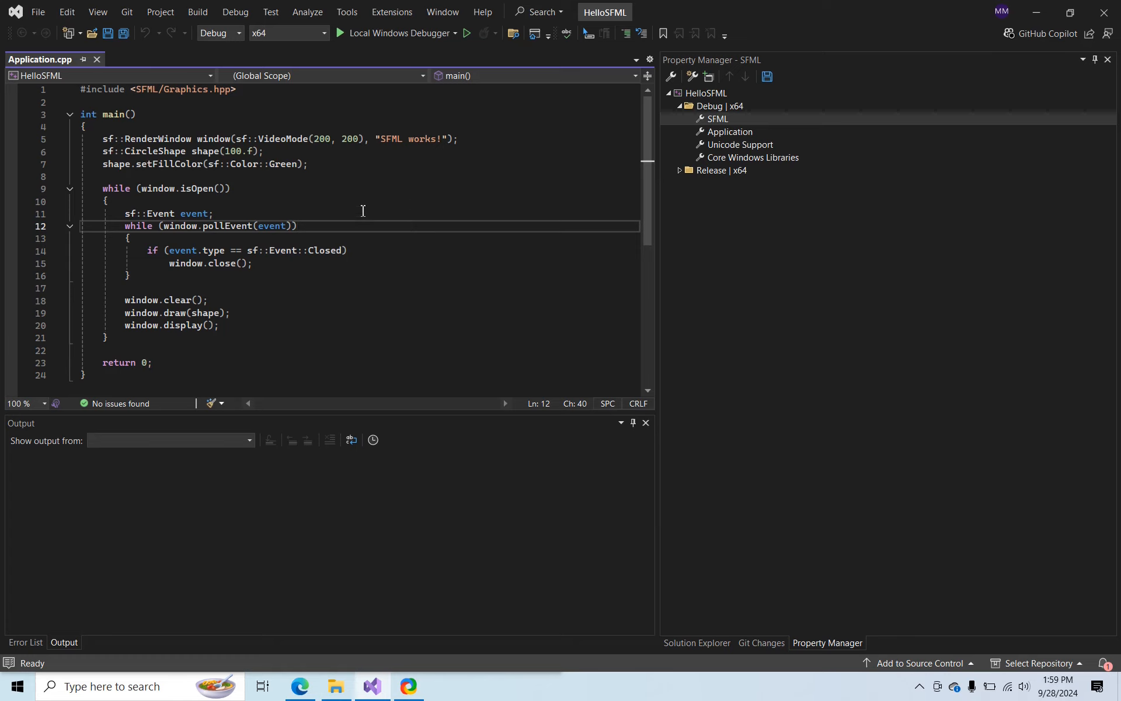
scroll(369, 228, down, 1)
scroll(375, 245, up, 1)
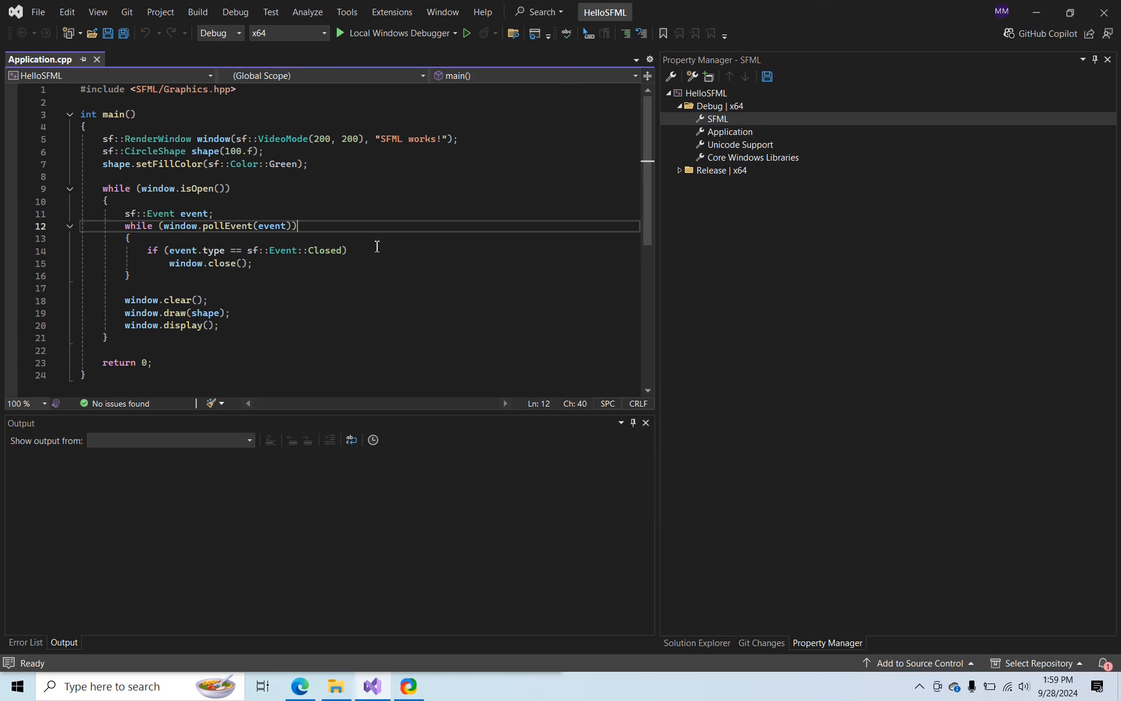
key(ctrl+shift+b)
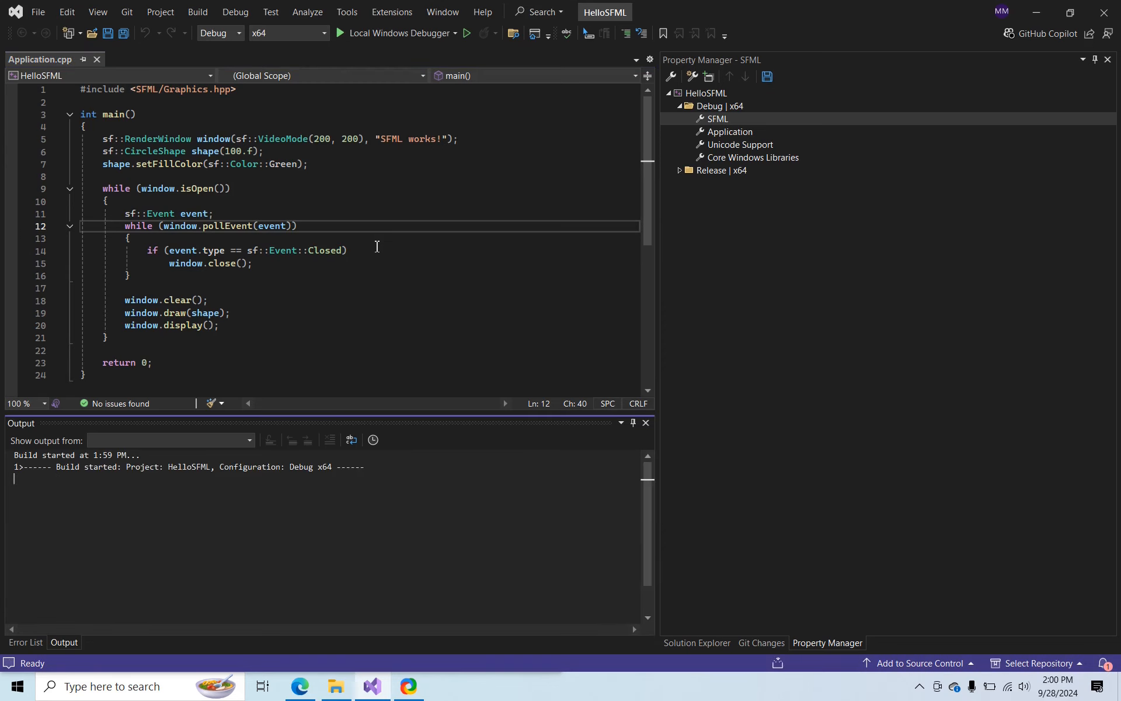
click(65, 643)
scroll(350, 565, up, 4)
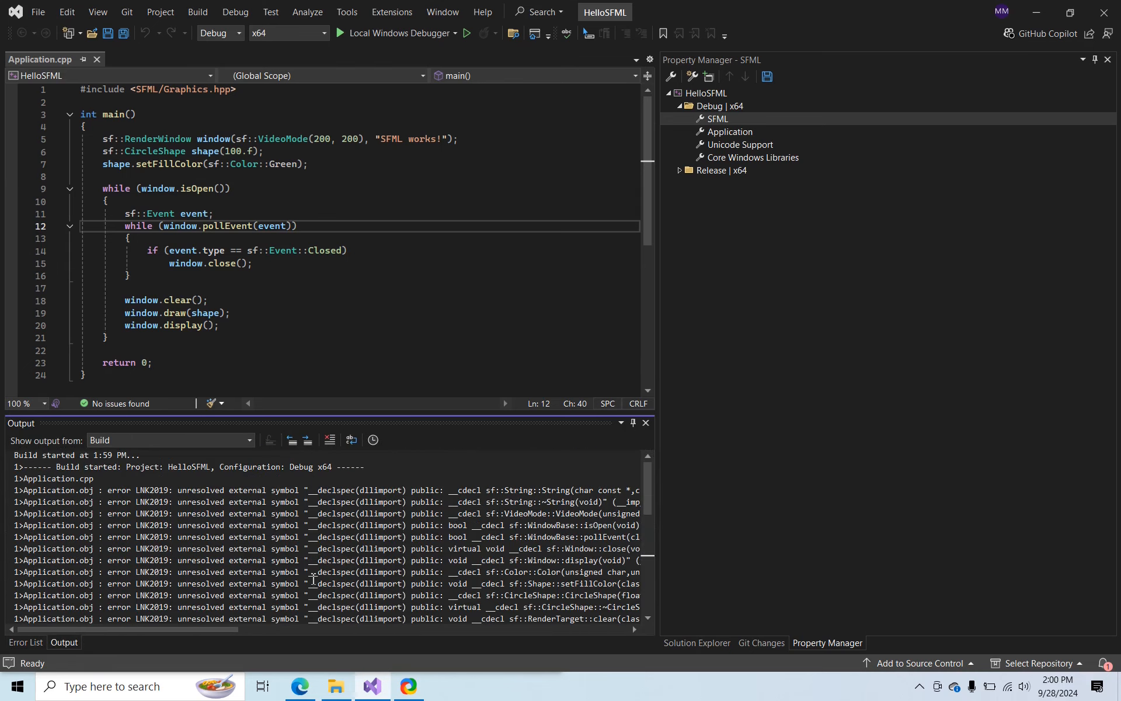
In File Explorer, open lib\x64\lib\Debug inside the SFML-2.6.1 folder and copy its full path
click(336, 686)
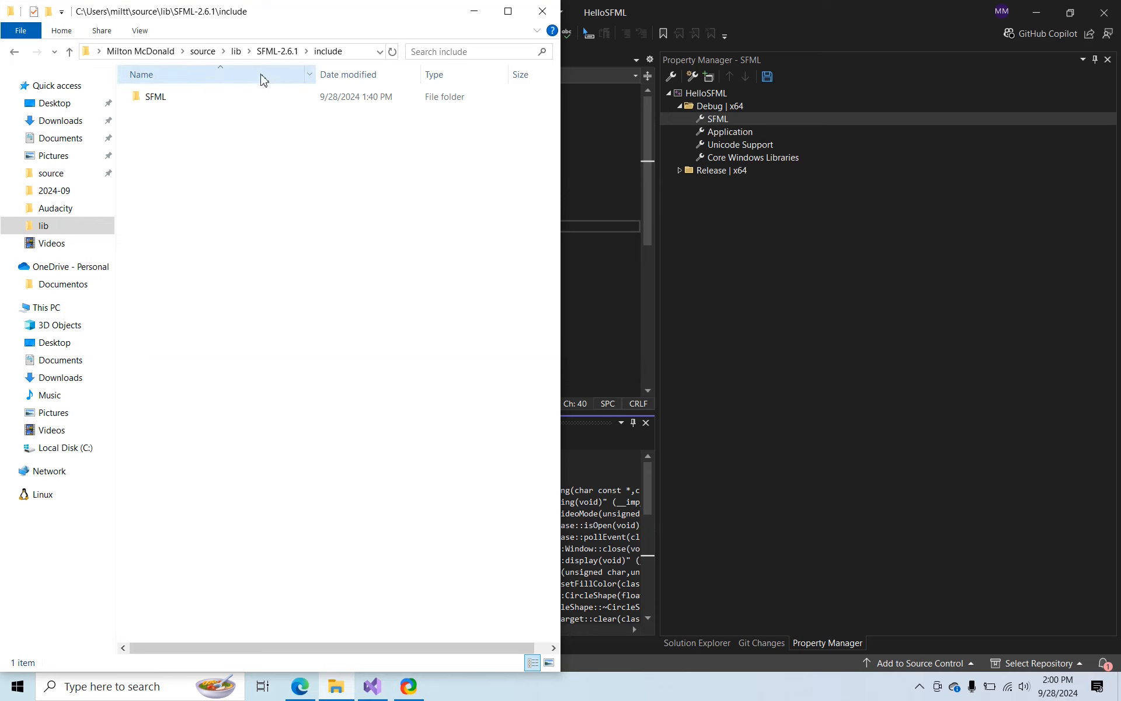
click(275, 58)
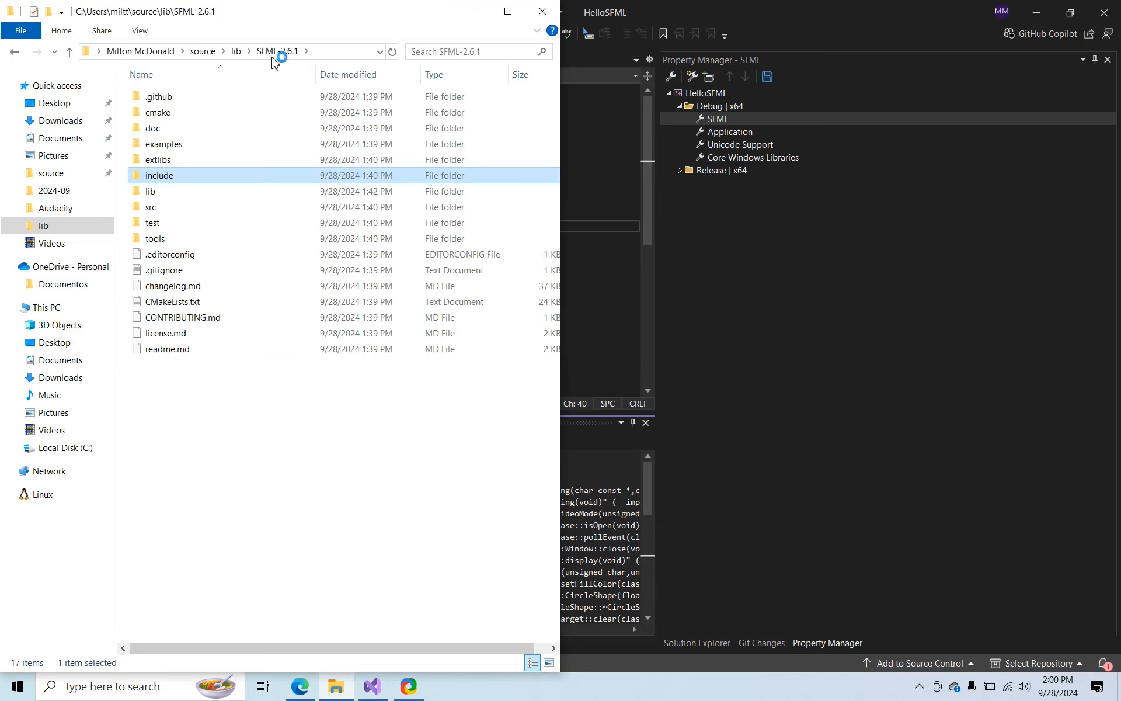
click(174, 194)
double_click(174, 194)
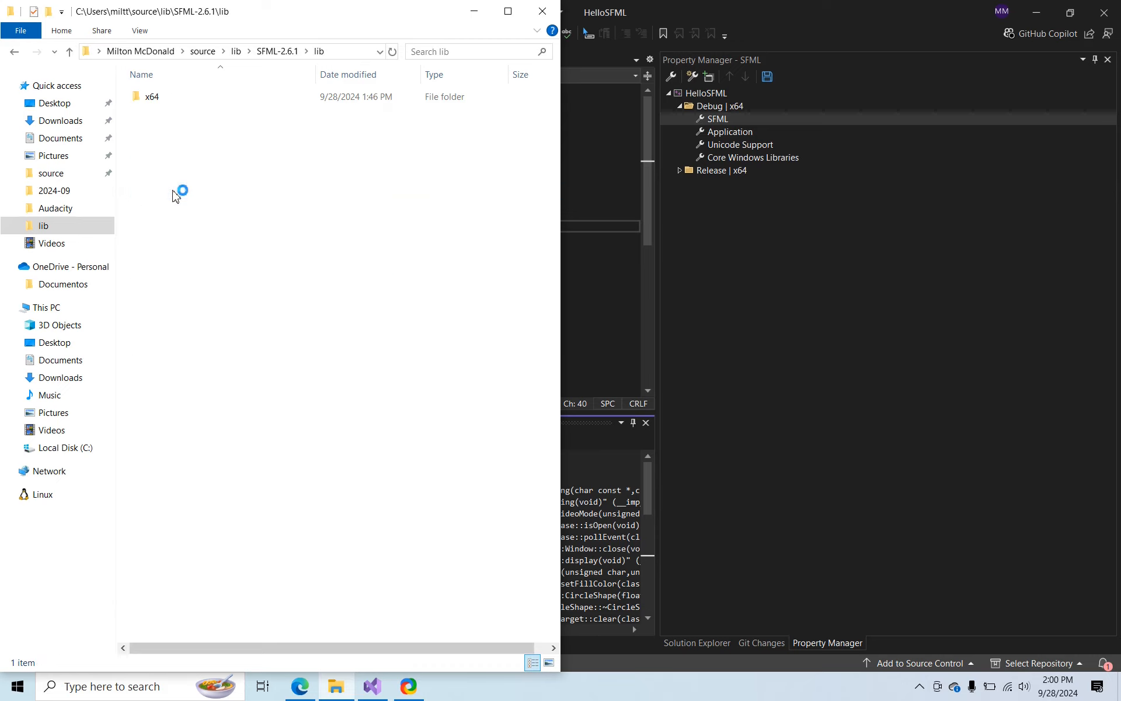
double_click(152, 96)
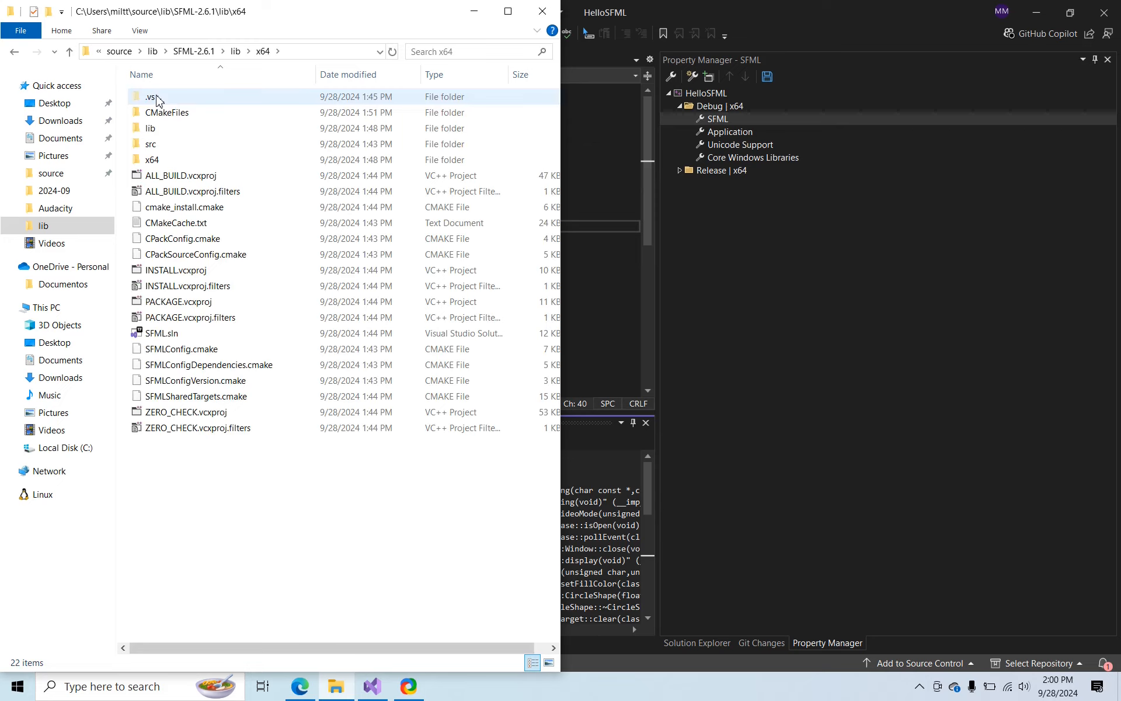
double_click(152, 134)
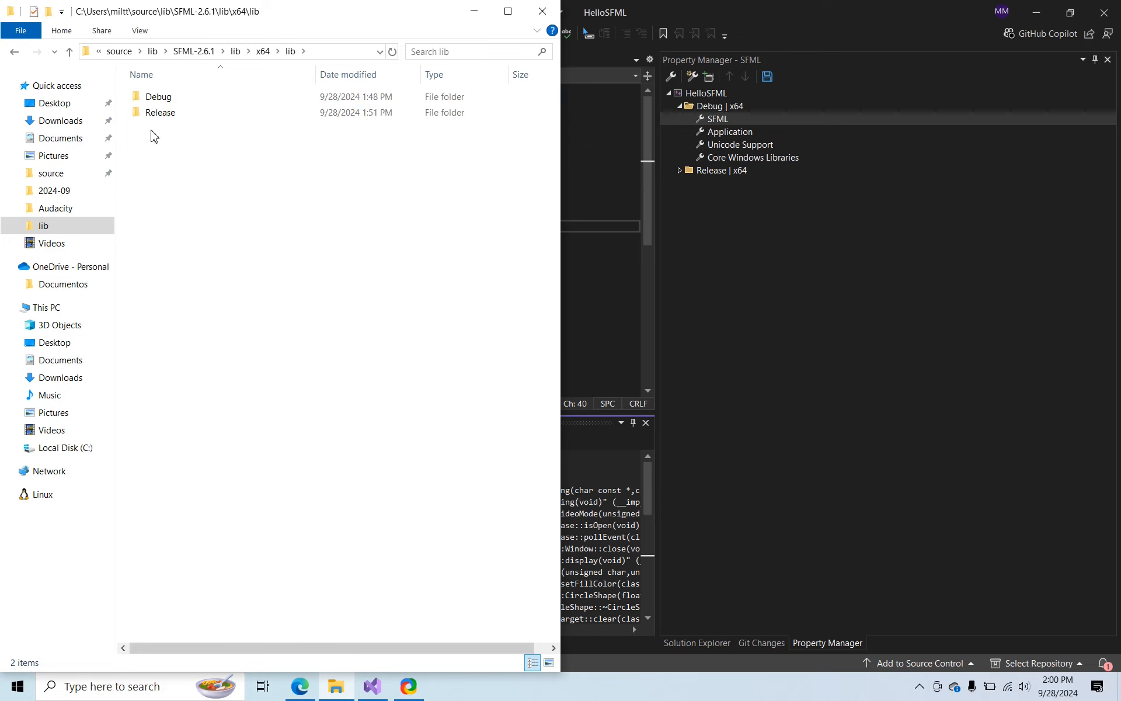
double_click(159, 97)
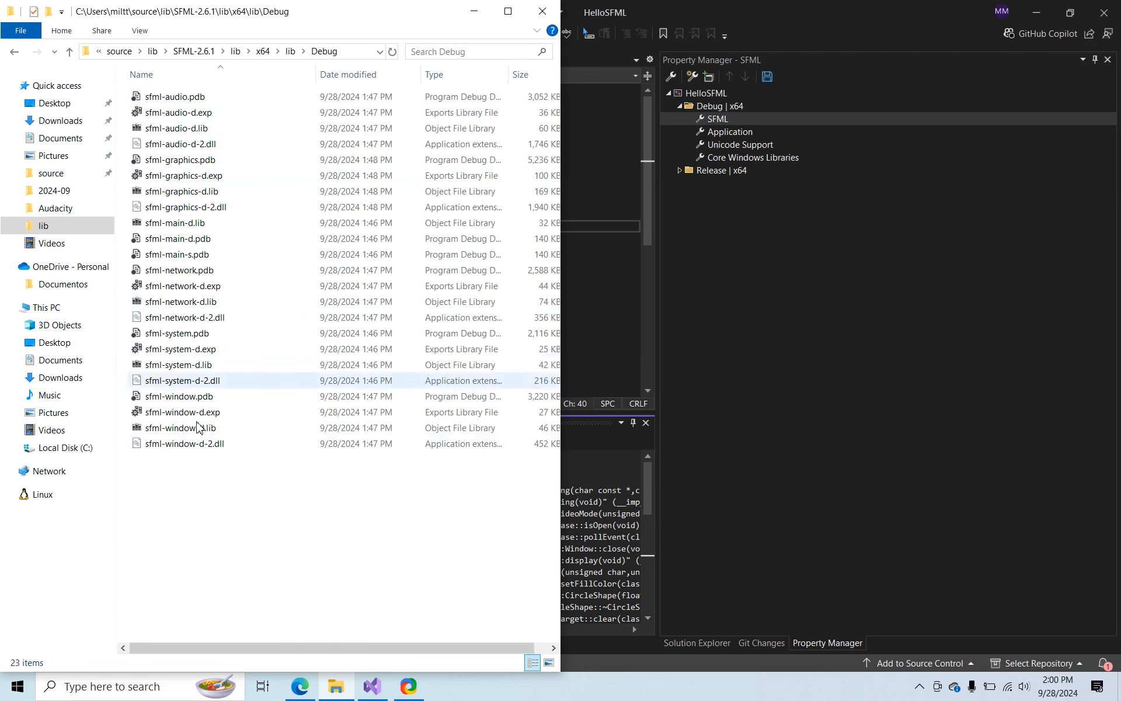
click(352, 54)
key(ctrl+c)
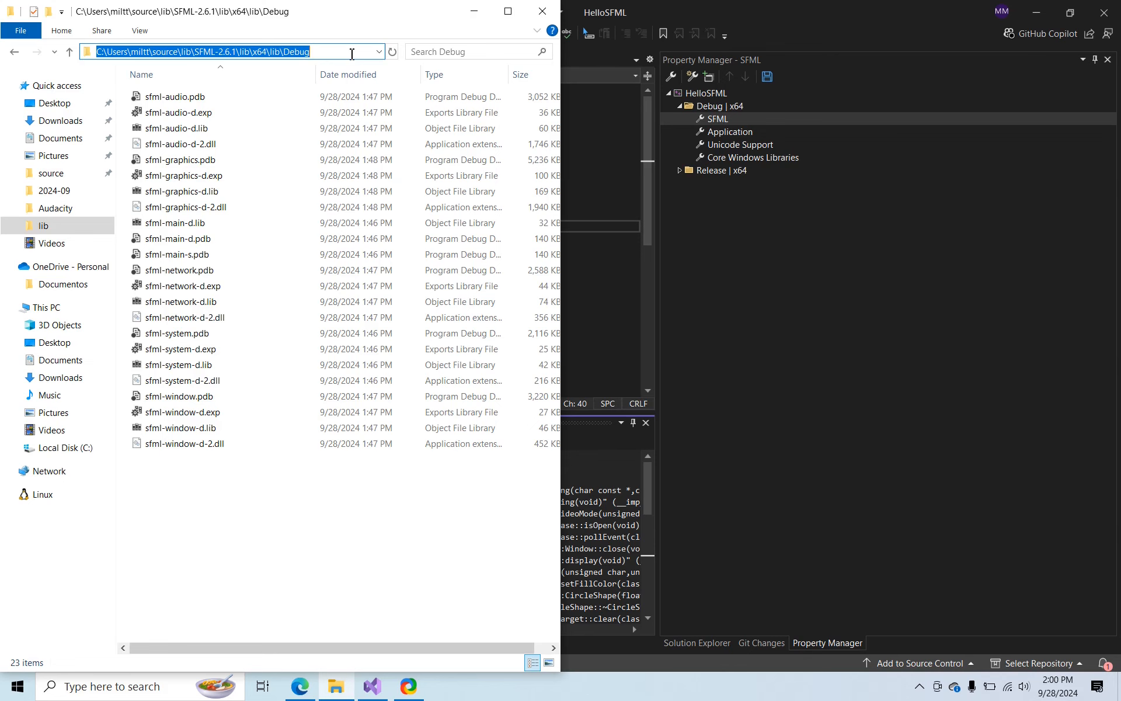
In the SFML property sheet in Visual Studio, add the copied path followed by \*.lib to the Linker command line's Additional Options
right_click(727, 119)
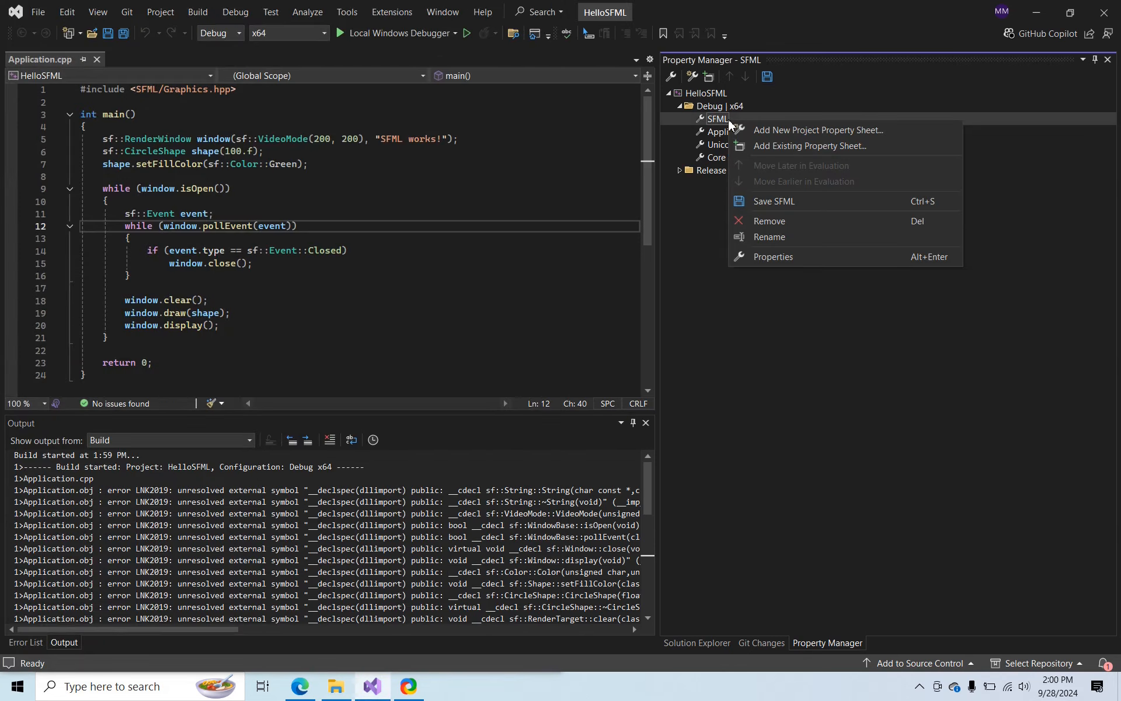
click(753, 258)
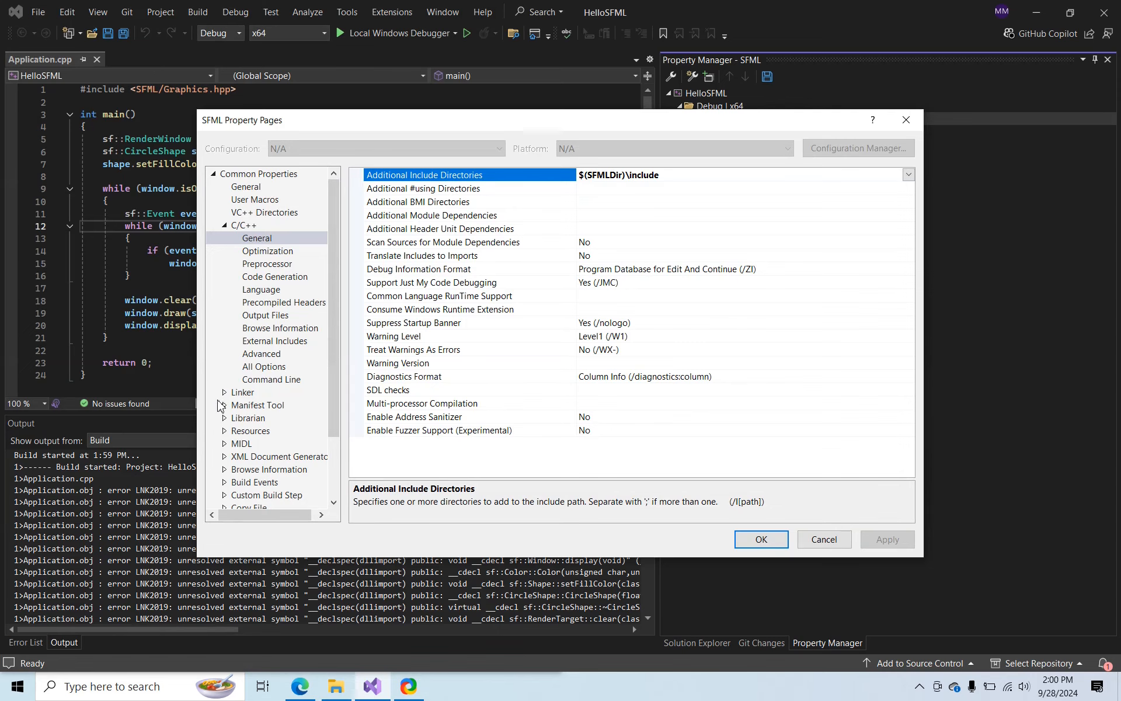
click(224, 392)
scroll(244, 330, down, 2)
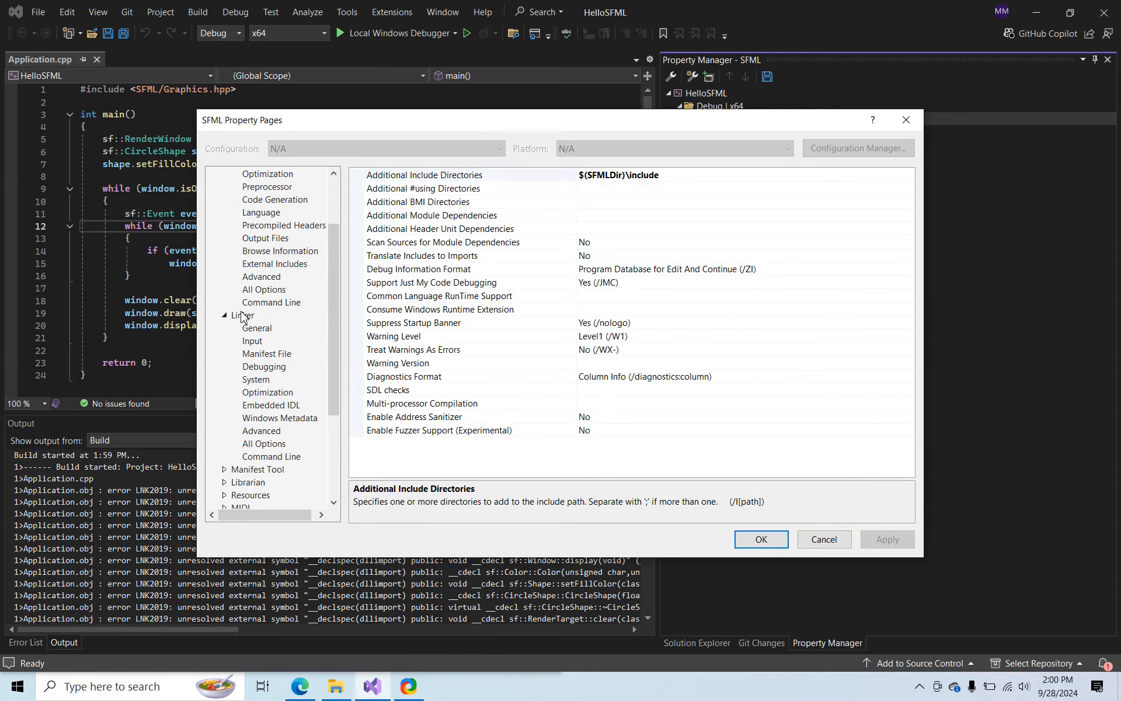
click(258, 457)
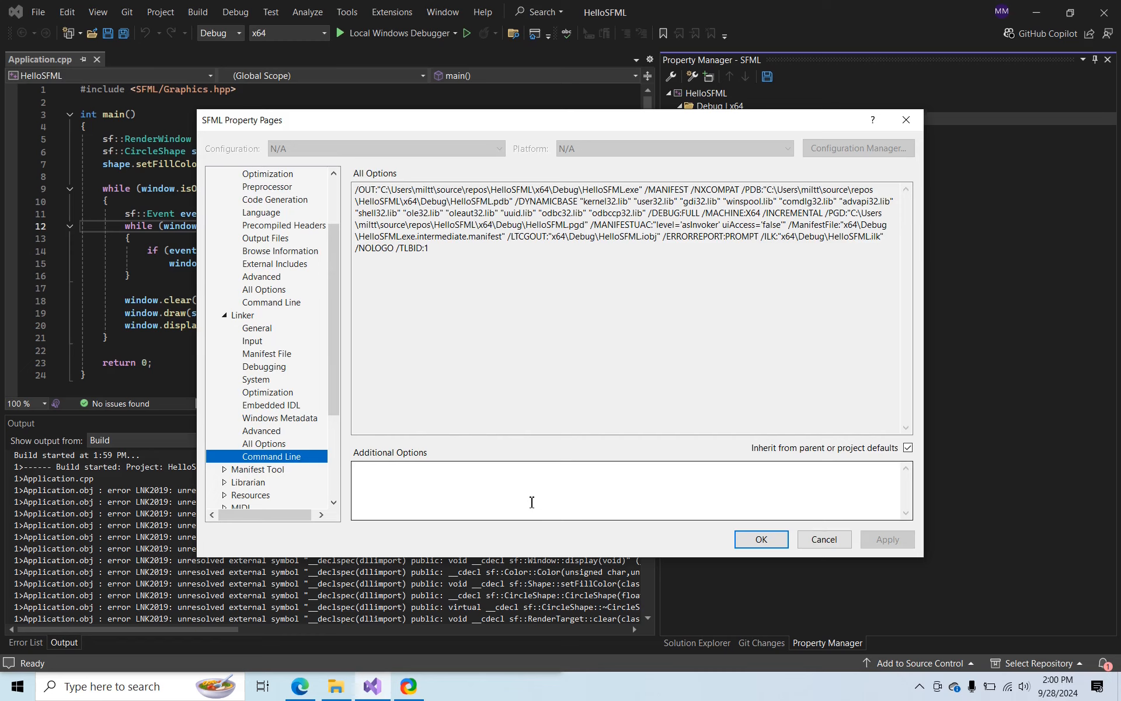
click(532, 502)
key(ctrl+v)
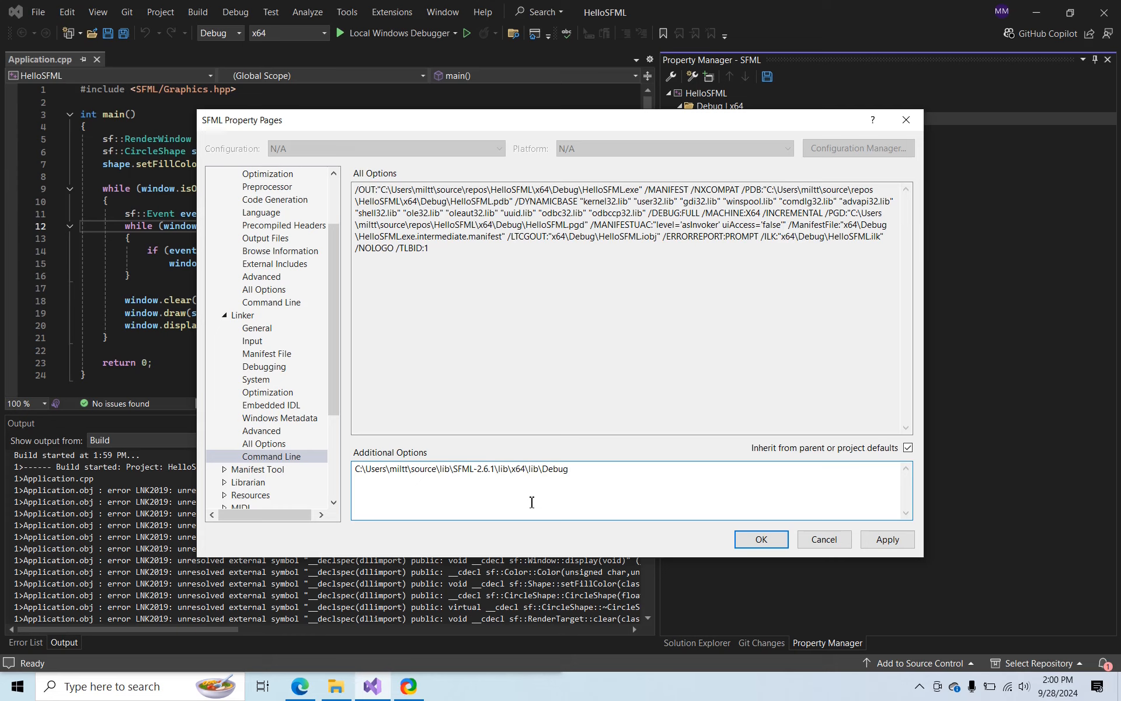
text(\*.lib)
Replace the SFML-2.6.1 root folder in the linker's Additional Options path with $(SFMLDir)
key(Home)
key(ctrl+shift+Right)
key(ctrl+shift+Right)
key(ctrl+shift+Right)
key(ctrl+shift+Right)
key(ctrl+shift+Right)
key(ctrl+shift+Right)
key(ctrl+shift+Right)
key(ctrl+shift+Right)
key(ctrl+shift+Right)
key(ctrl+shift+Right)
key(ctrl+shift+Right)
key(ctrl+shift+Right)
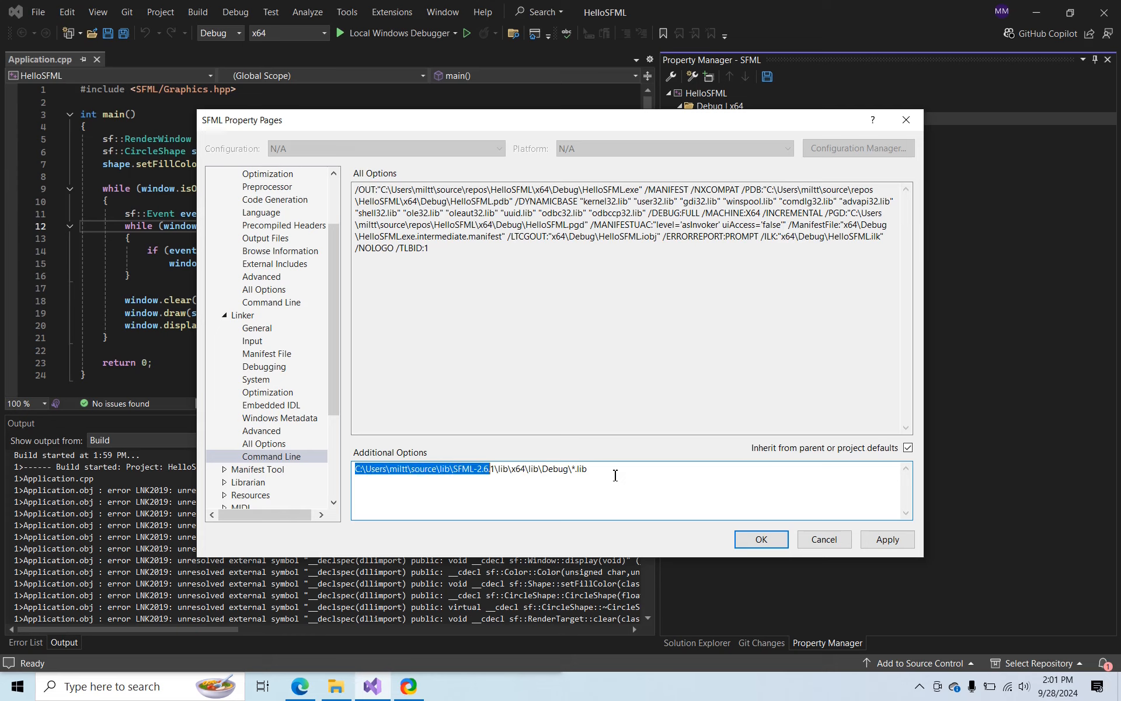
text($(SFMLD)
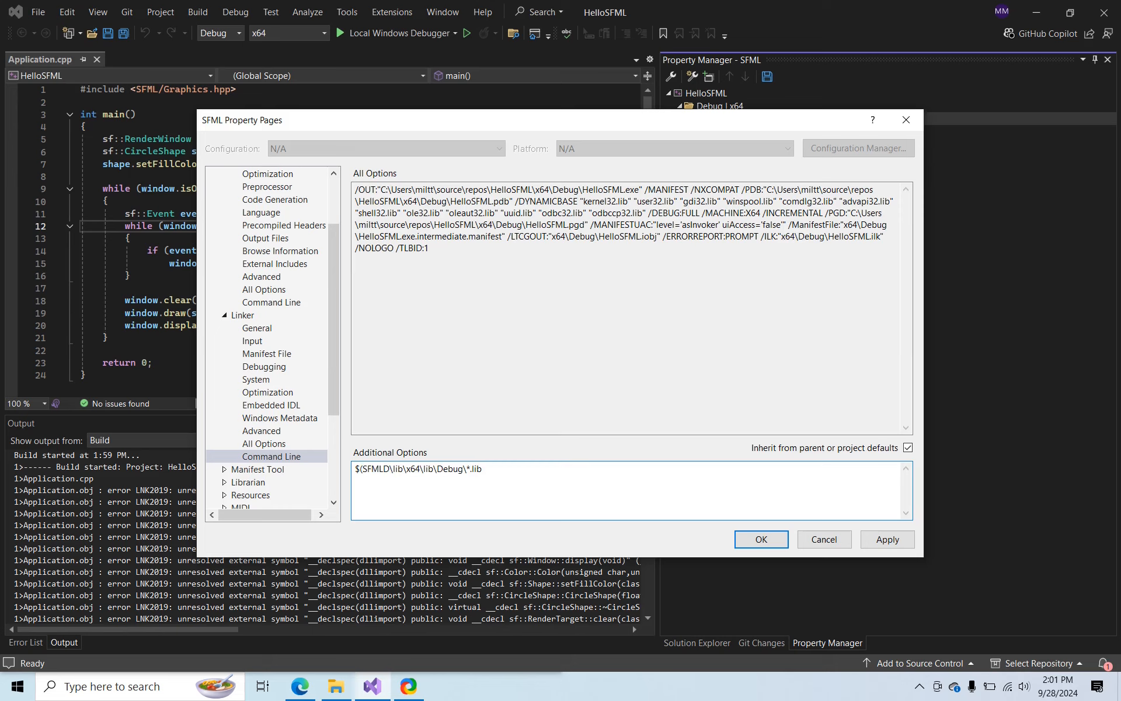
text(ir))
Replace Debug in the linker path with $(Configuration), giving $(SFMLDir)\lib\x64\lib\$(Configuration)\*.lib
key(ctrl+Right)
key(ctrl+Right)
key(ctrl+Right)
key(shift+Right)
key(shift+Right)
key(shift+Right)
key(shift+Right)
key(shift+Right)
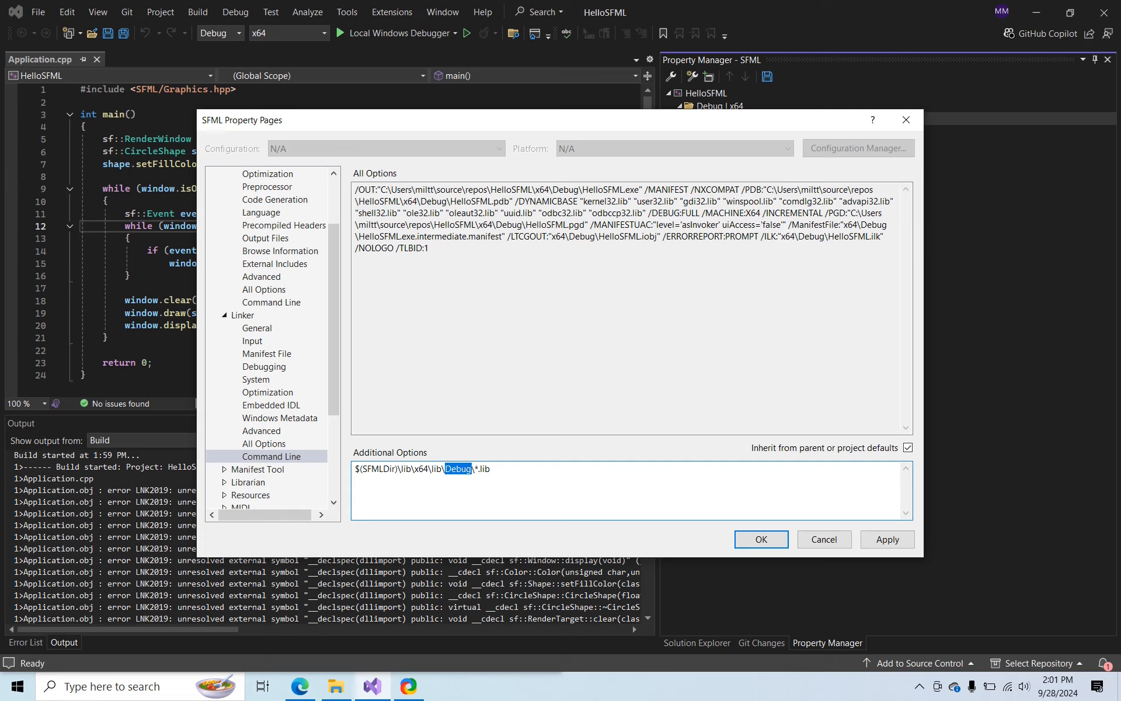
text($(Configuration))
Apply the linker settings, close the property pages and rebuild the HelloSFML solution
click(897, 542)
click(775, 539)
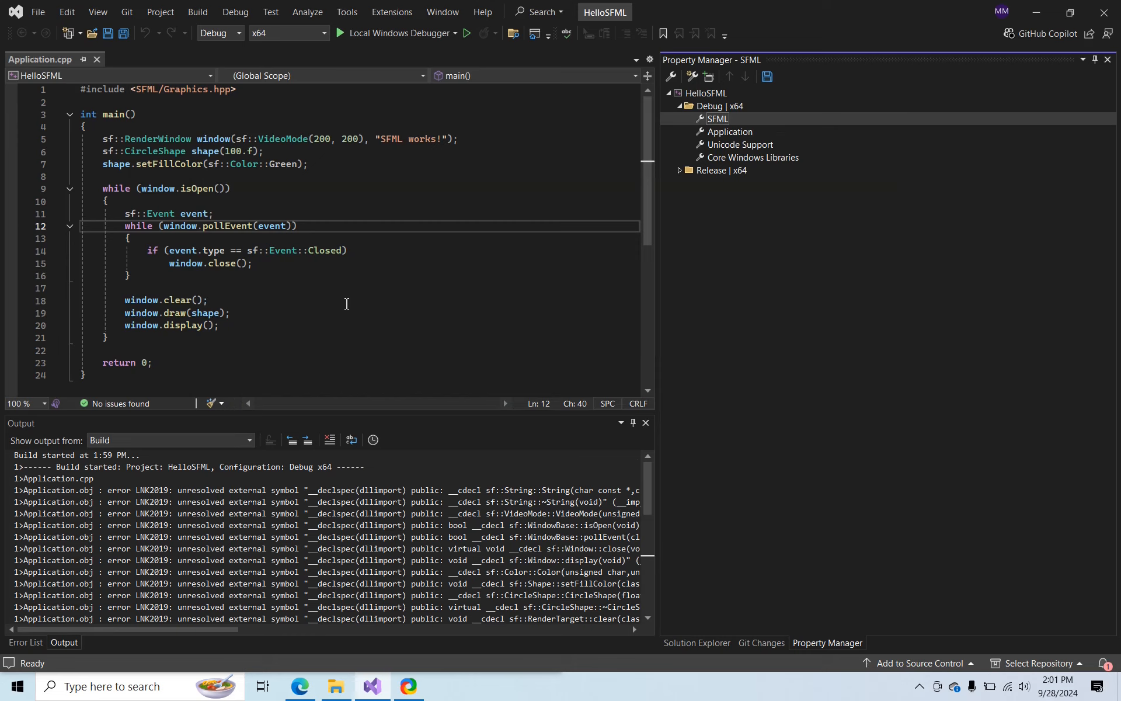
click(346, 303)
key(ctrl+shift+b)
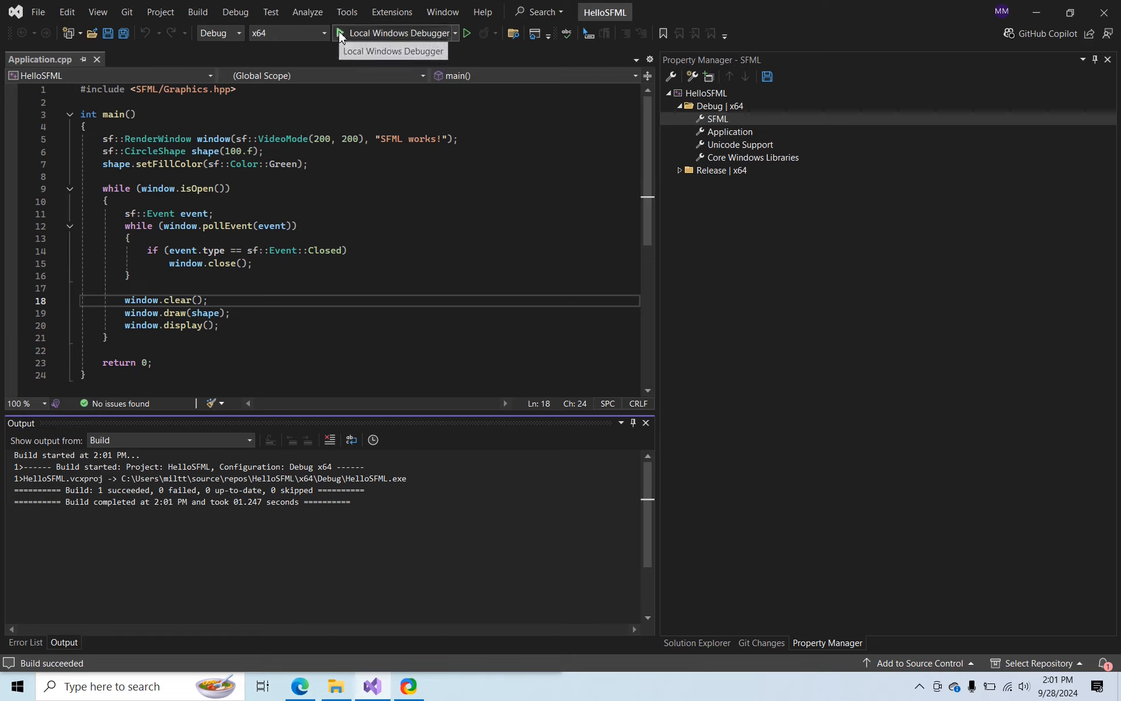
Run HelloSFML in the local debugger and dismiss the system error dialogs
click(341, 34)
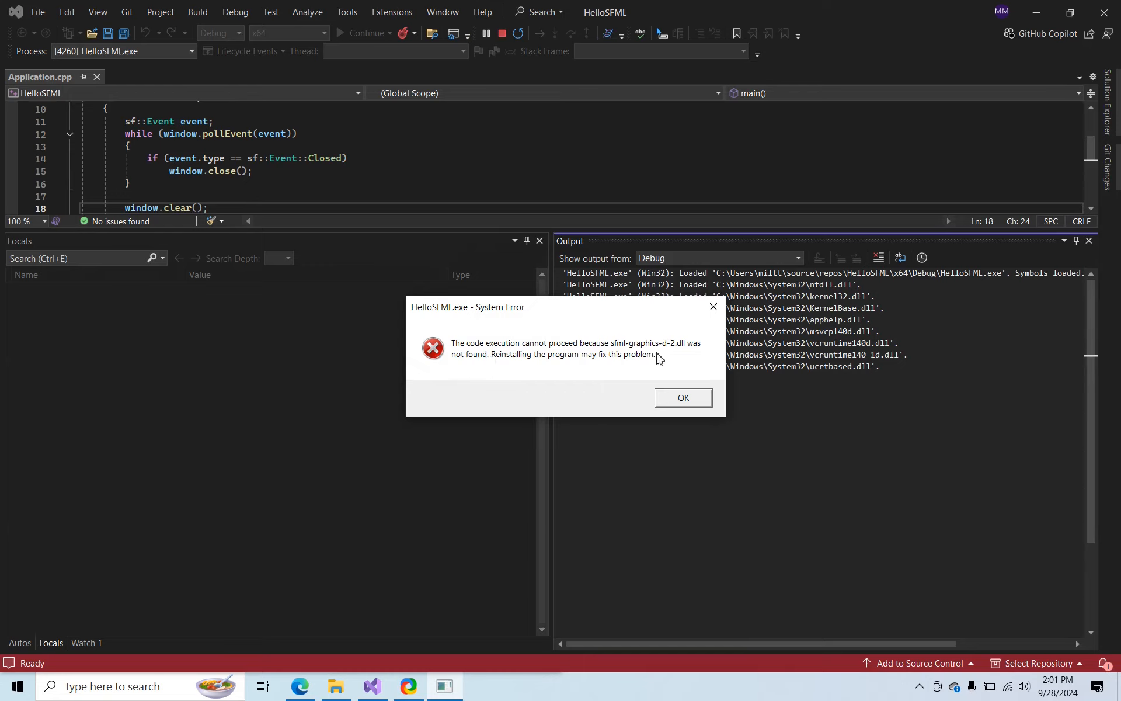
click(675, 394)
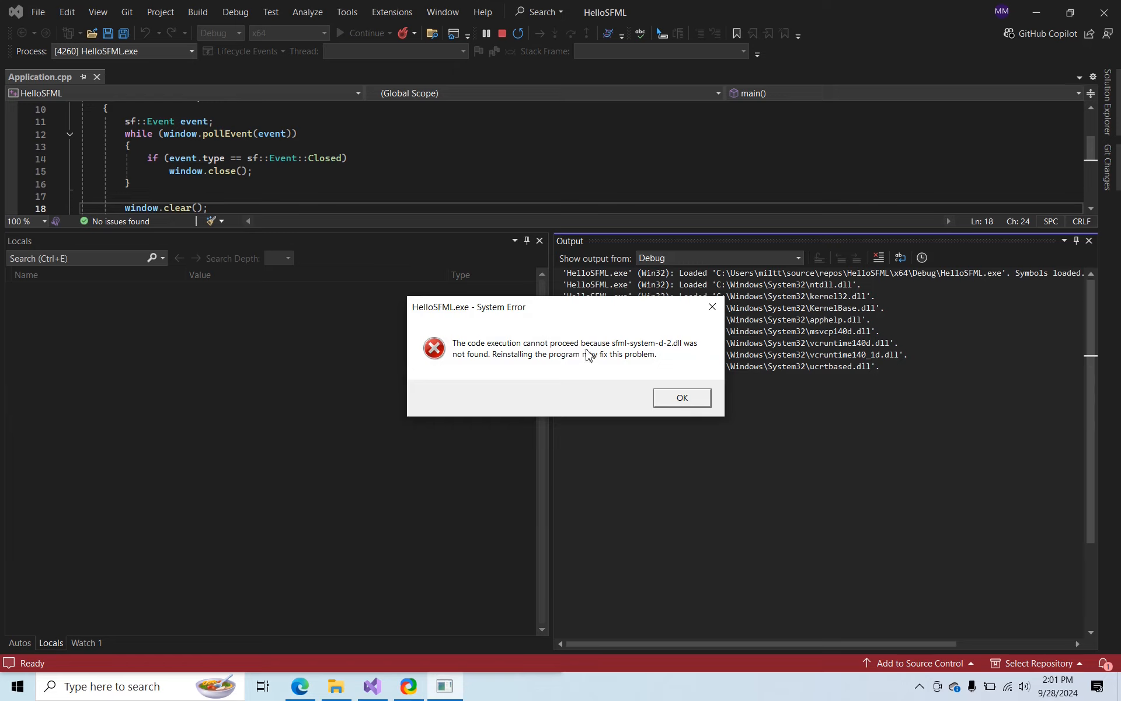
click(682, 398)
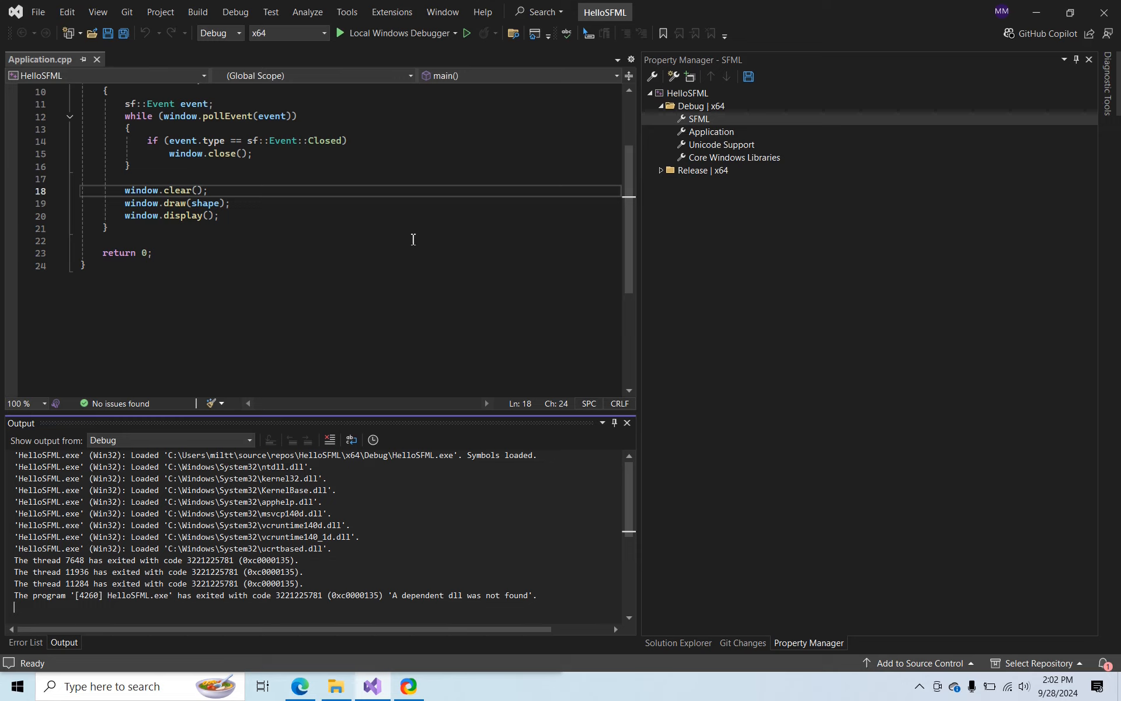
In the SFML property sheet for Debug | x64, begin the Post-Build Event command line with xcopy /d /y
right_click(704, 119)
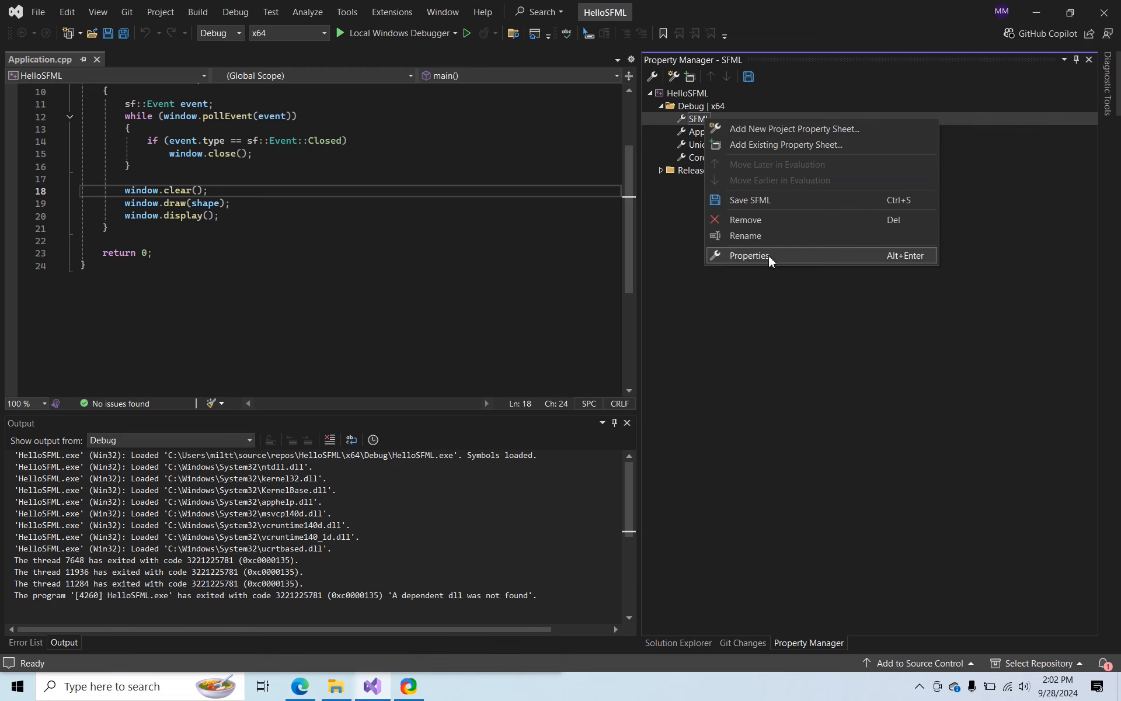
click(750, 255)
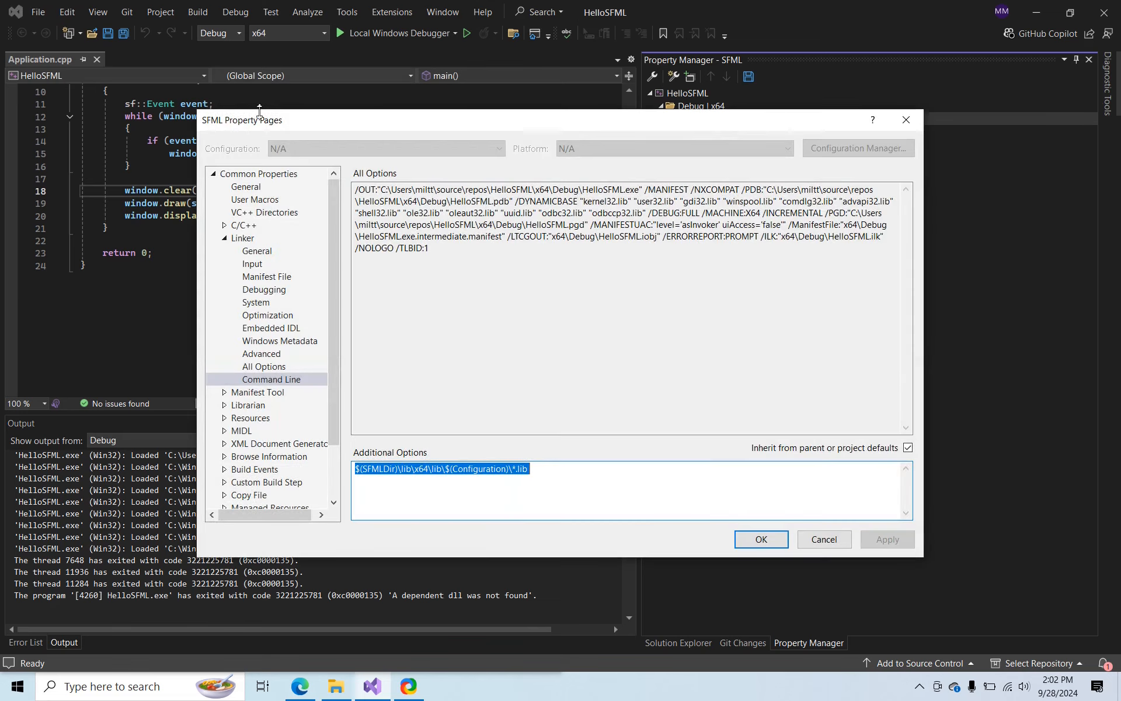
scroll(268, 292, down, 2)
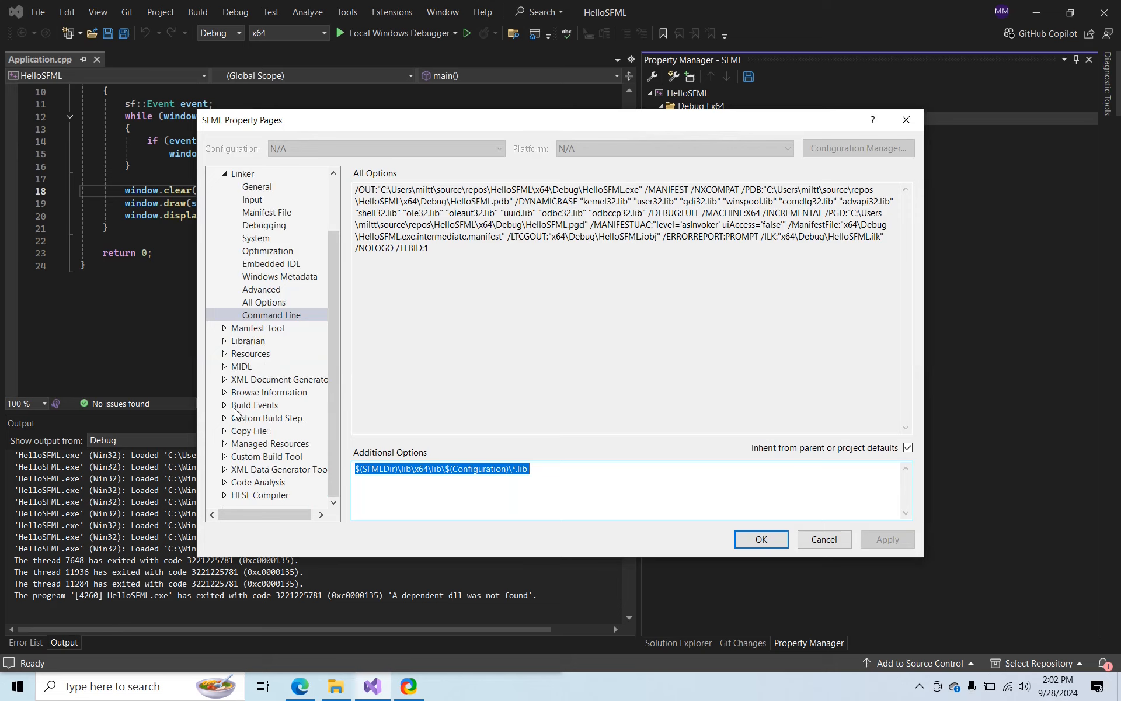
click(225, 406)
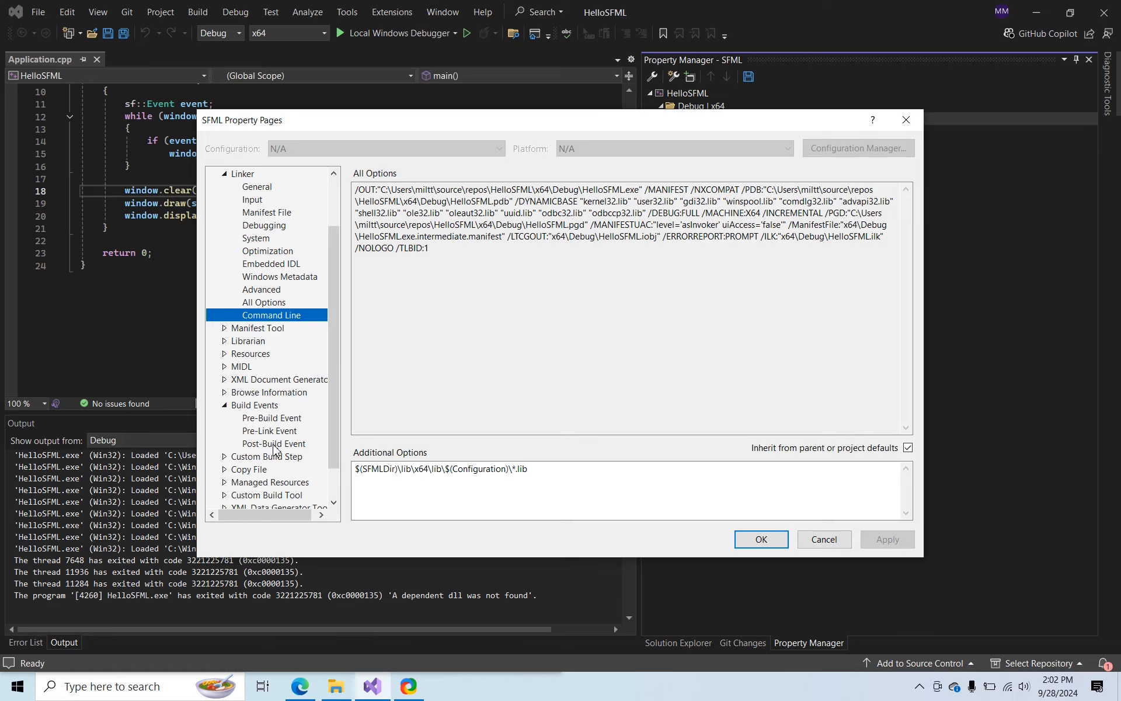
click(274, 444)
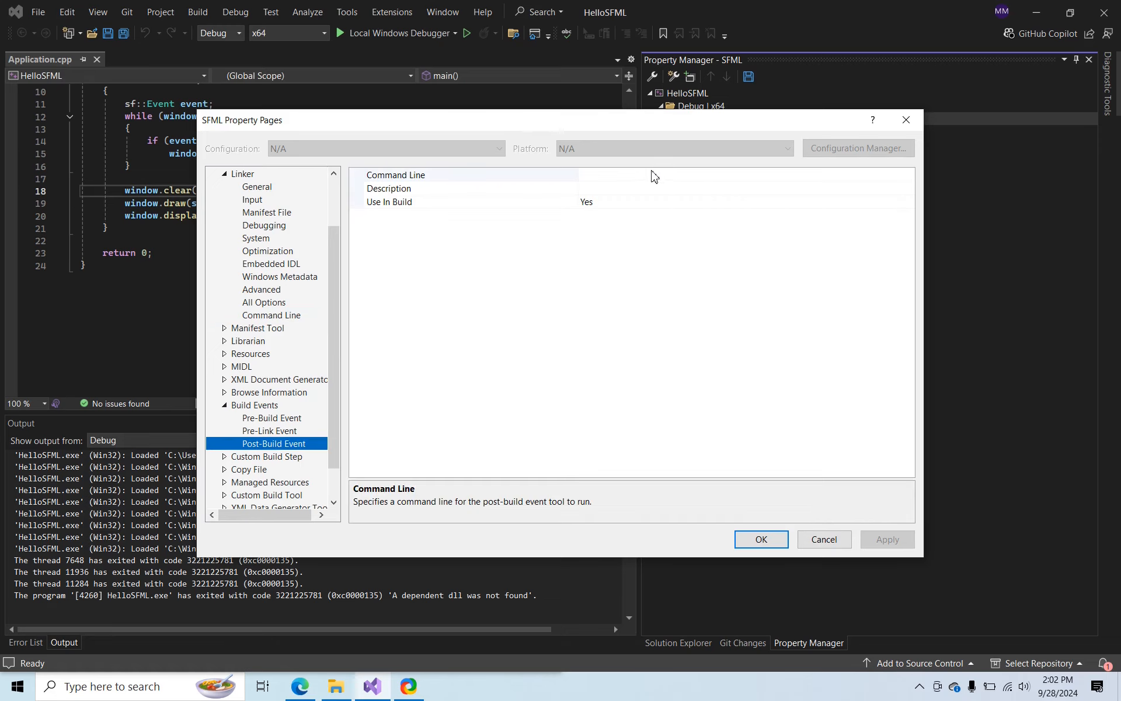
click(652, 174)
text(xcopy )
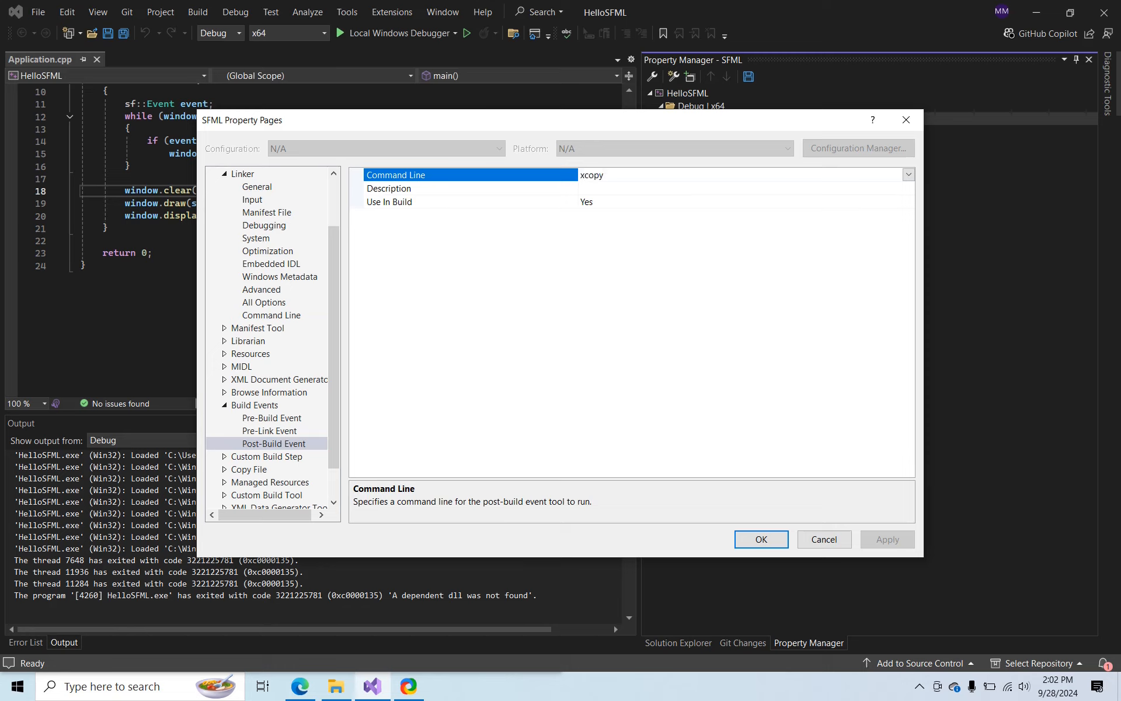
text(/d)
text(/y)
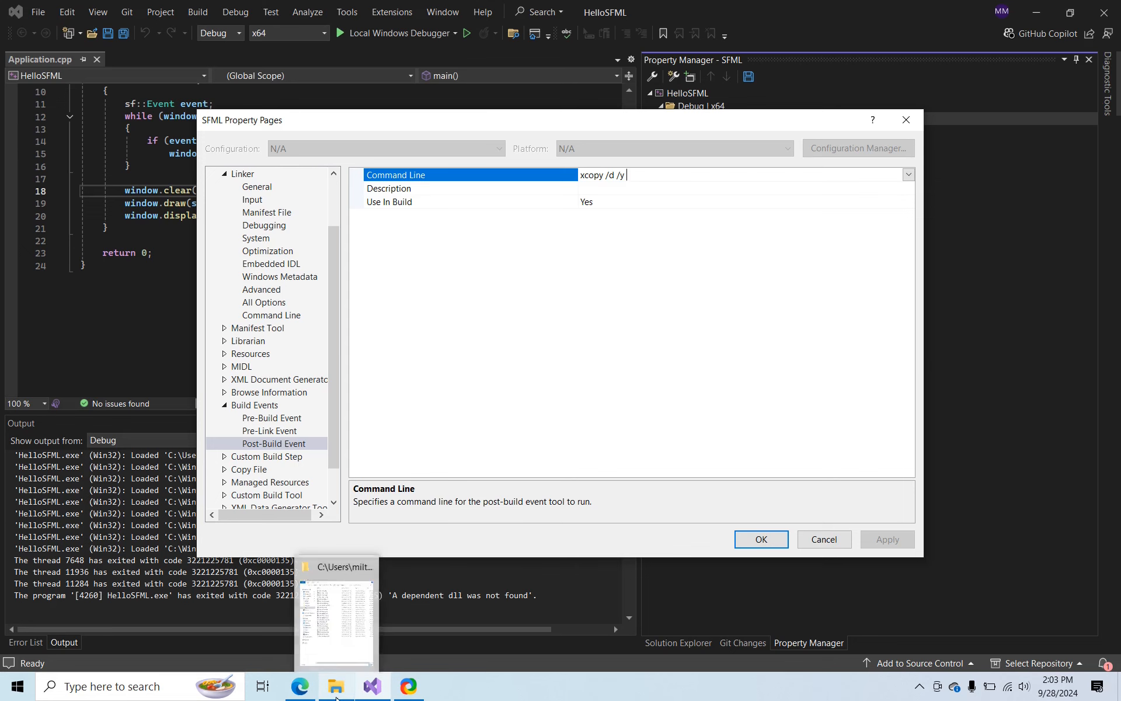
Copy the SFML-2.6.1 lib\x64\lib\Debug folder path from File Explorer and append it with \*.dll to the post-build command in Visual Studio
click(336, 698)
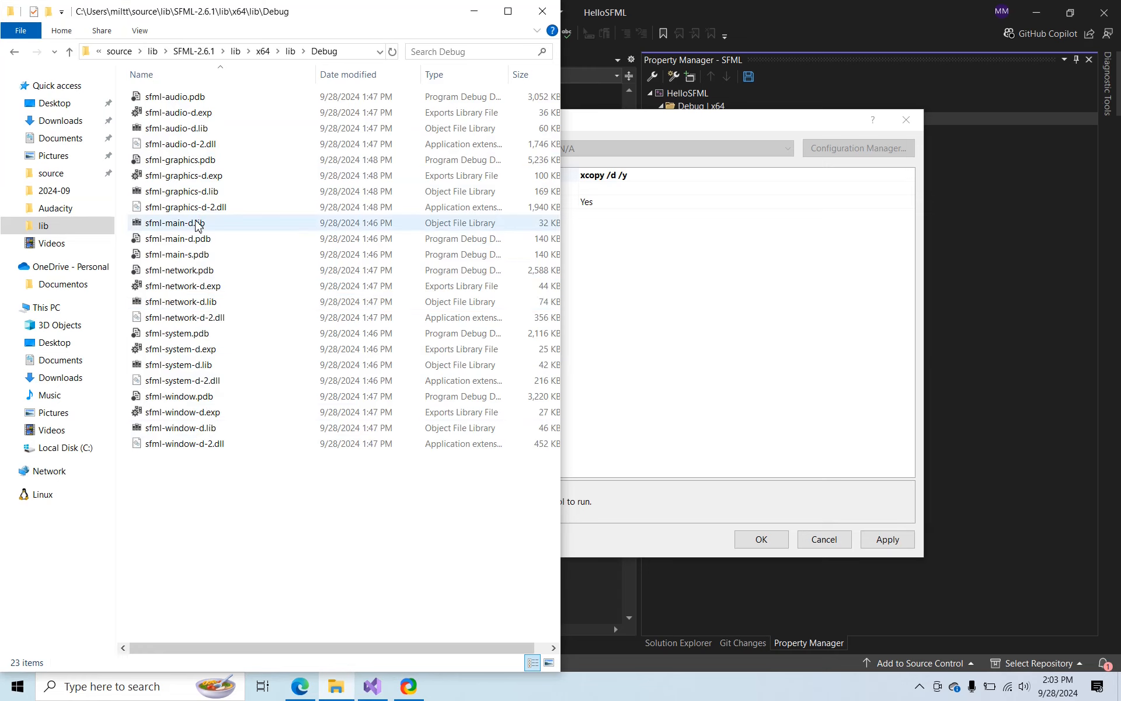
click(363, 51)
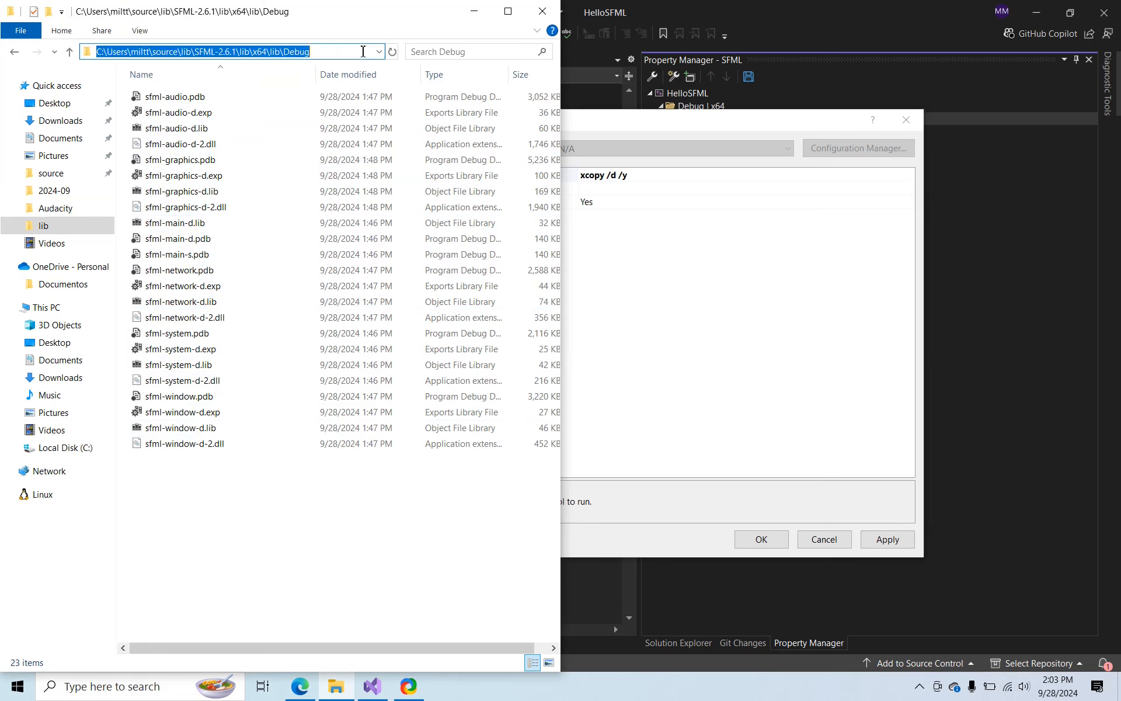
key(ctrl+c)
click(681, 175)
key(ctrl+v)
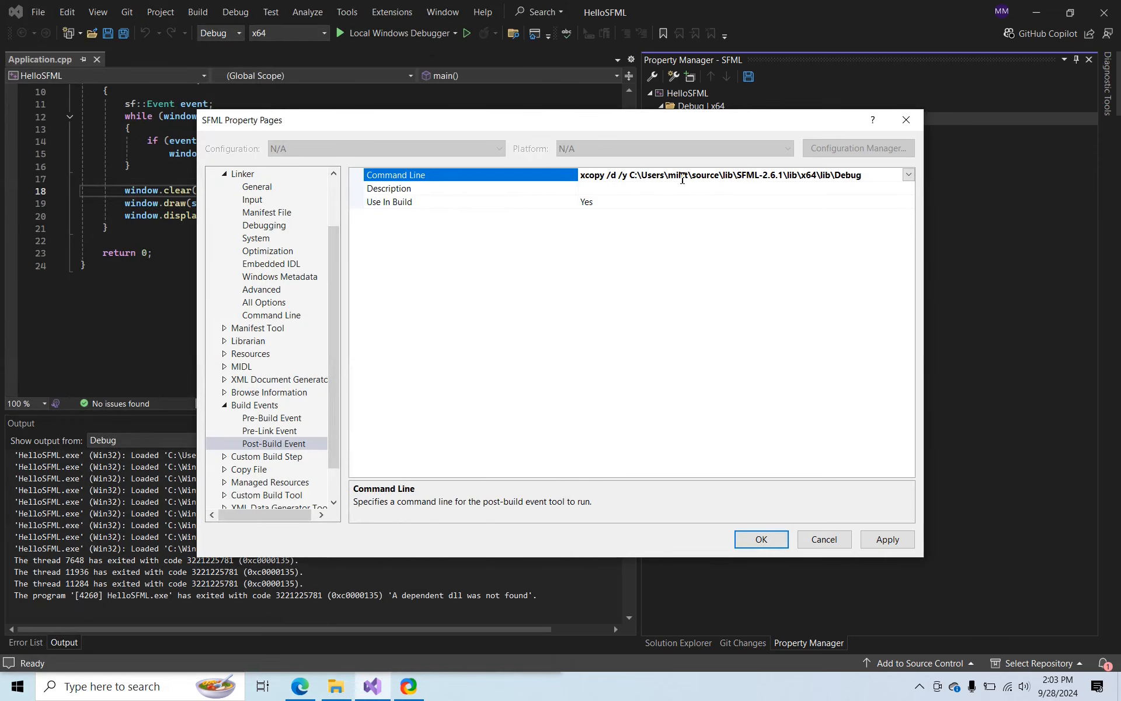
text(\)
text(*.dll)
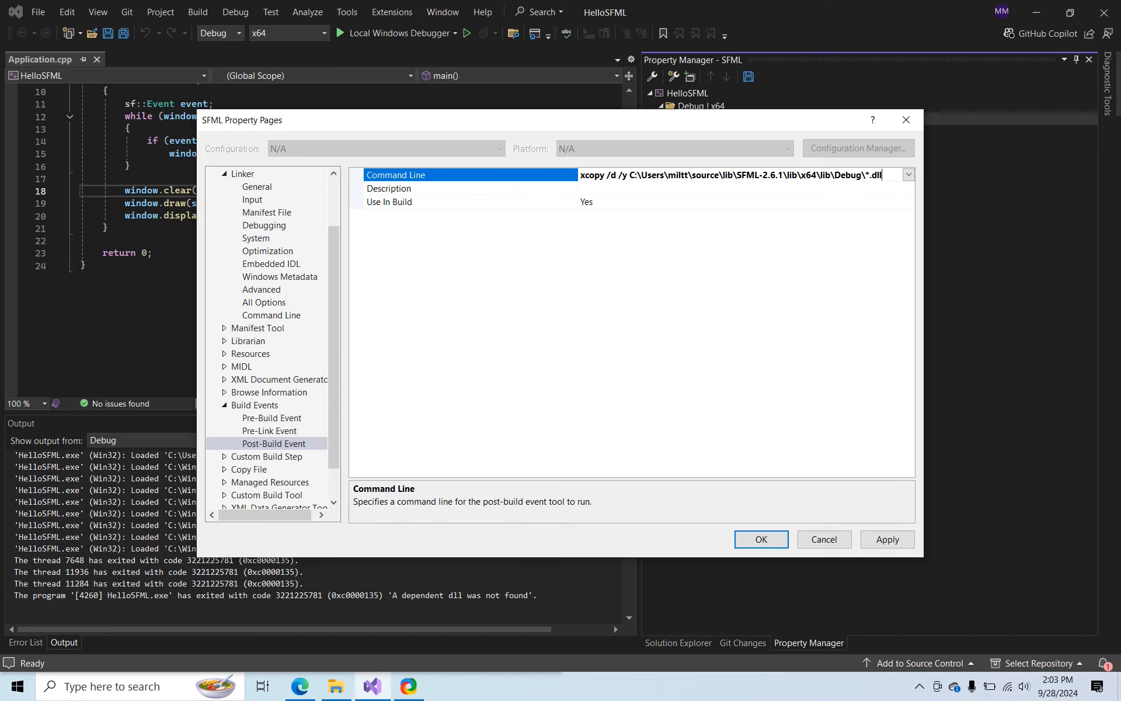
Replace the SFML-2.6.1 root folder in the xcopy source path with $(SFMLDir)
key(Left)
key(Left)
key(Left)
key(Left)
key(Left)
key(Left)
key(Left)
key(Left)
key(Left)
key(Left)
key(Left)
key(Left)
key(Left)
key(Left)
key(Left)
key(Left)
key(Left)
key(Left)
key(Left)
key(Left)
key(shift+Right)
key(shift+Right)
key(shift+Right)
key(shift+Right)
key(shift+Right)
key(shift+Right)
key(shift+Right)
key(shift+Right)
key(shift+Right)
key(shift+Right)
key(shift+Right)
key(shift+Right)
key(shift+Right)
key(shift+Right)
key(shift+Right)
key(shift+Right)
key(shift+Right)
key(shift+Right)
key(shift+Right)
key(shift+Right)
key(shift+Right)
key(shift+Right)
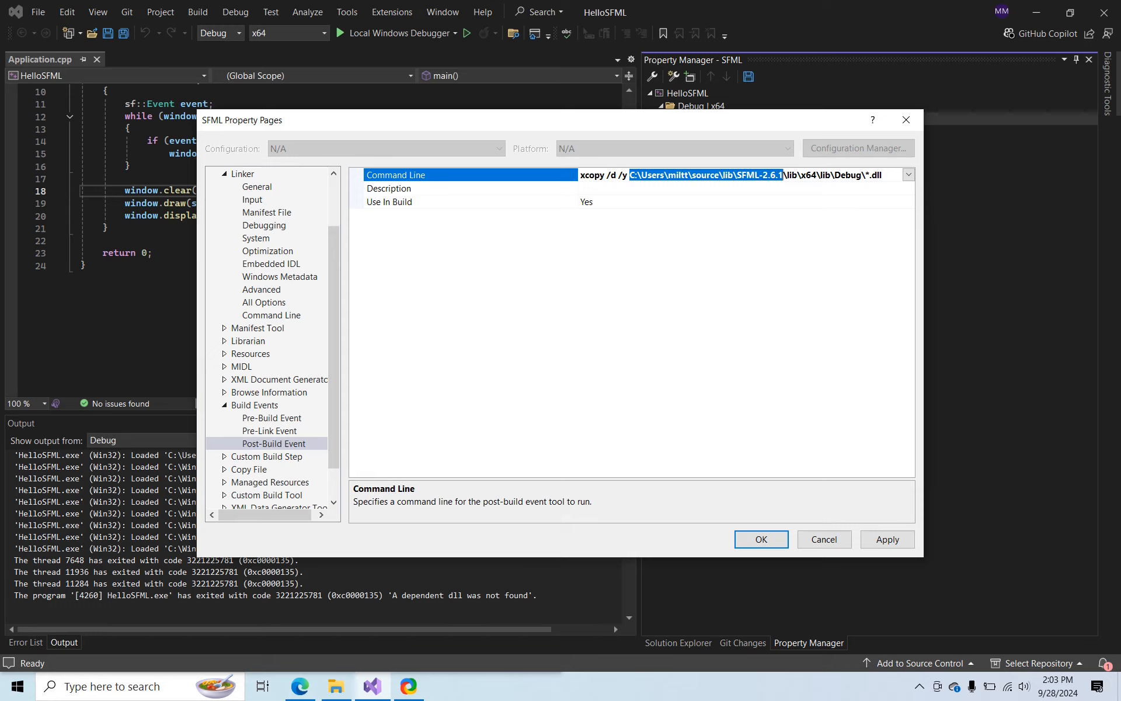
text($(SFMLDi)
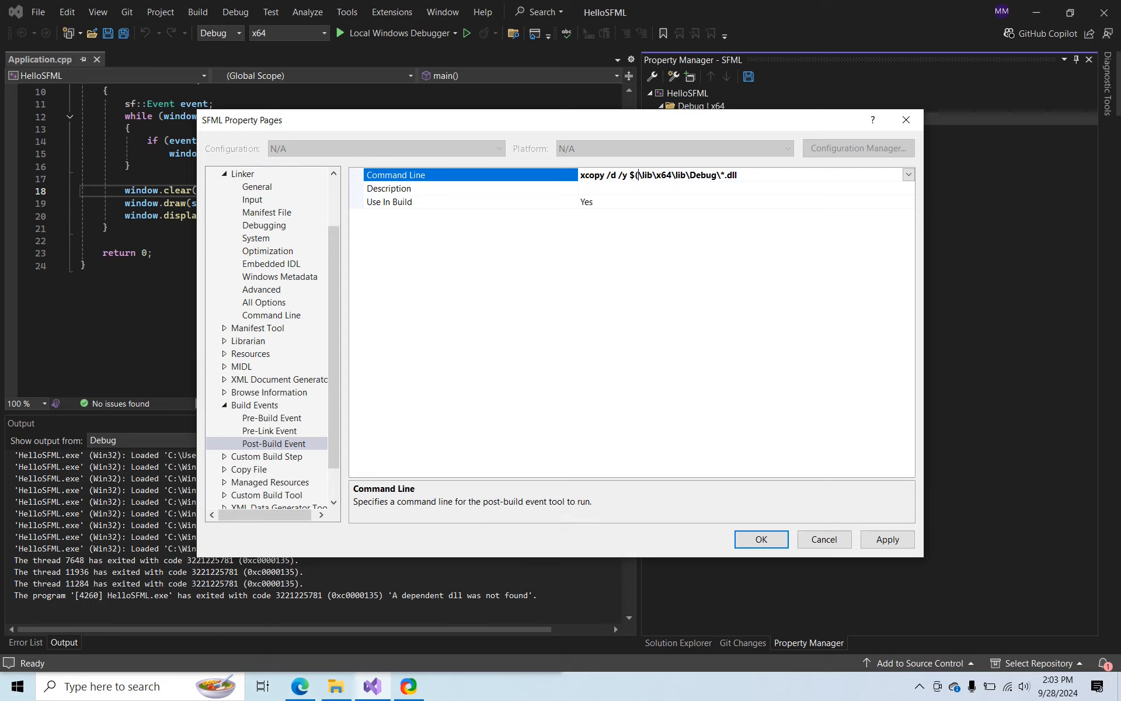
text(r))
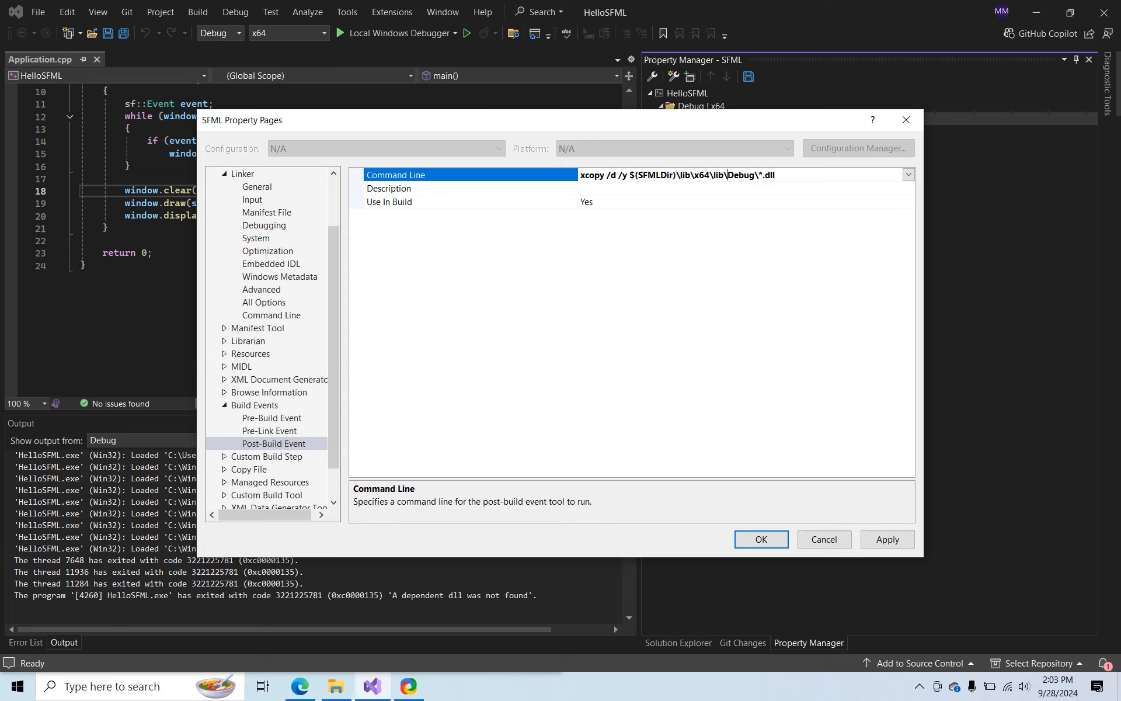
Complete the post-build command as xcopy /d /y $(SFMLDir)\lib\x64\lib\$(Configuration)\*.dll $(OutputDir) and apply the property sheet changes
key(shift+Right)
key(shift+Right)
key(shift+Right)
text($(Configuration))
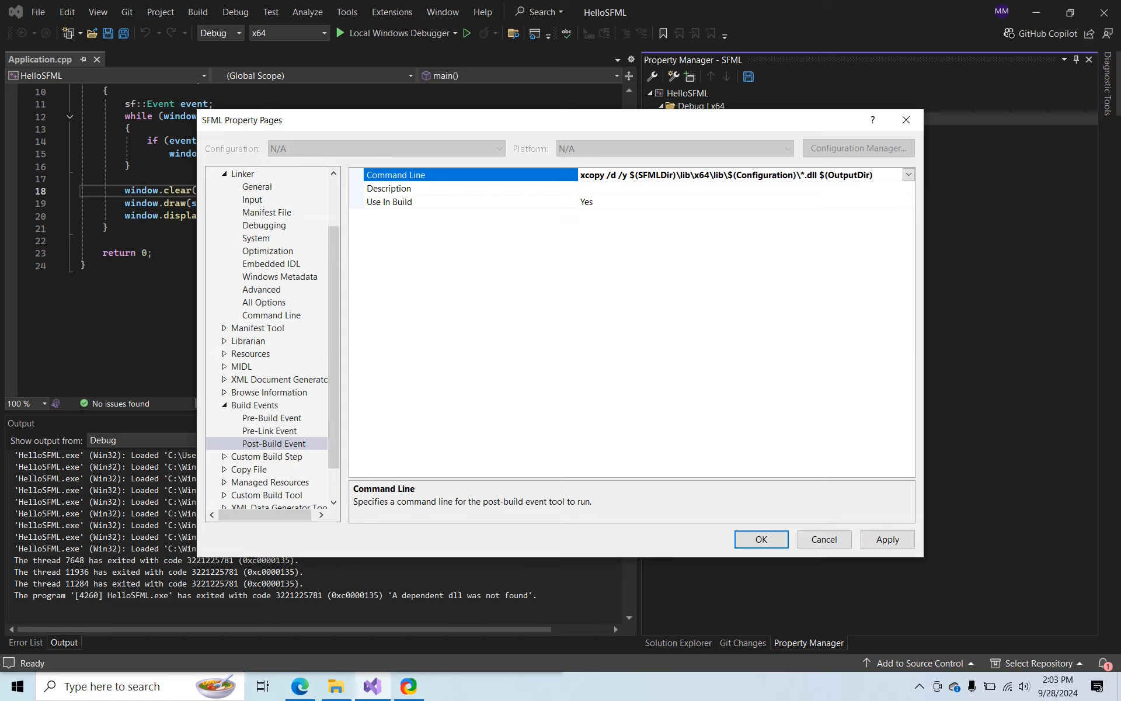
click(899, 543)
click(778, 539)
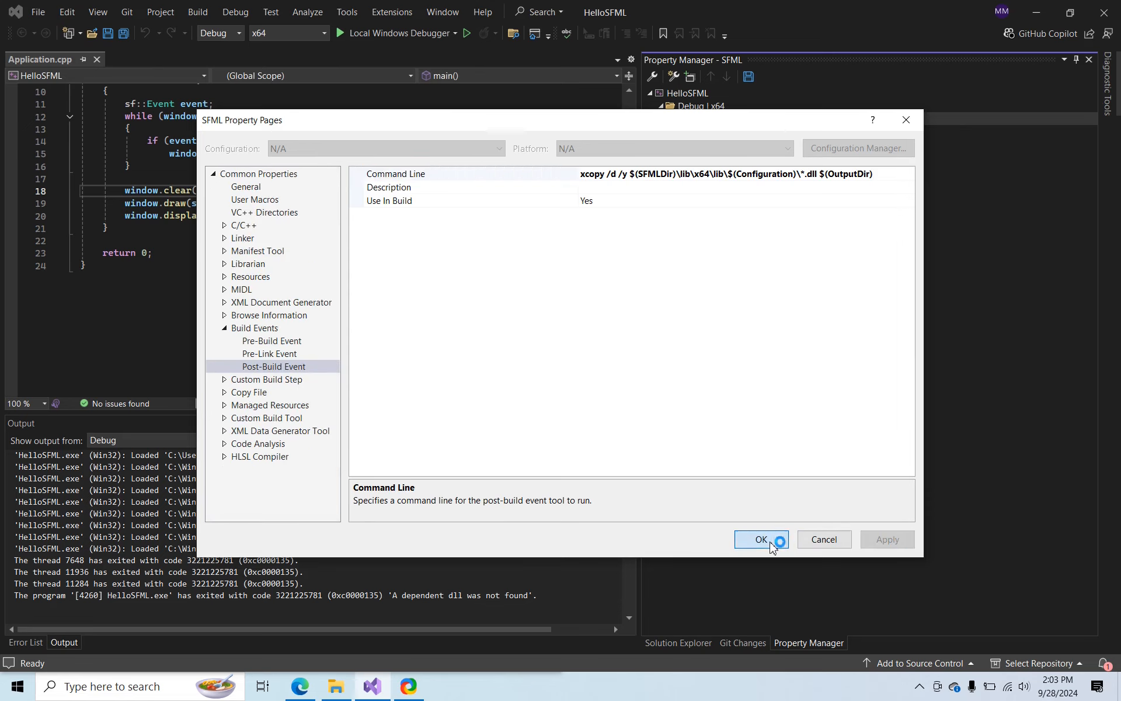
Build the HelloSFML project with the post-build event and run it in the local debugger
click(356, 199)
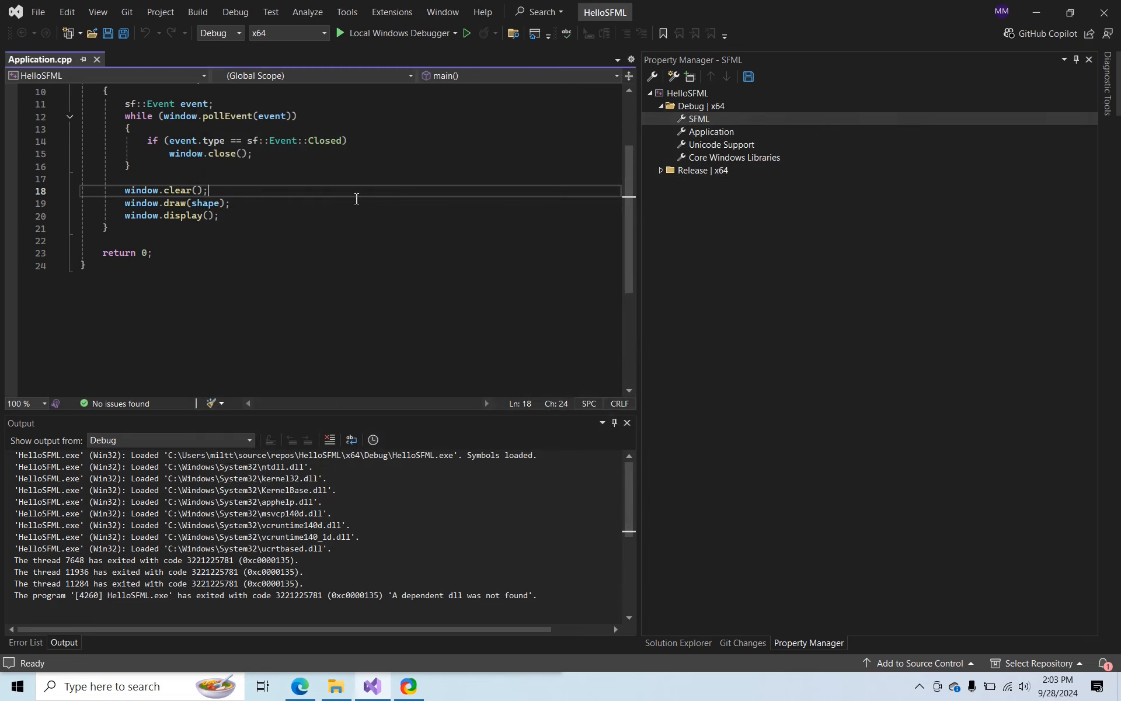
key(F5)
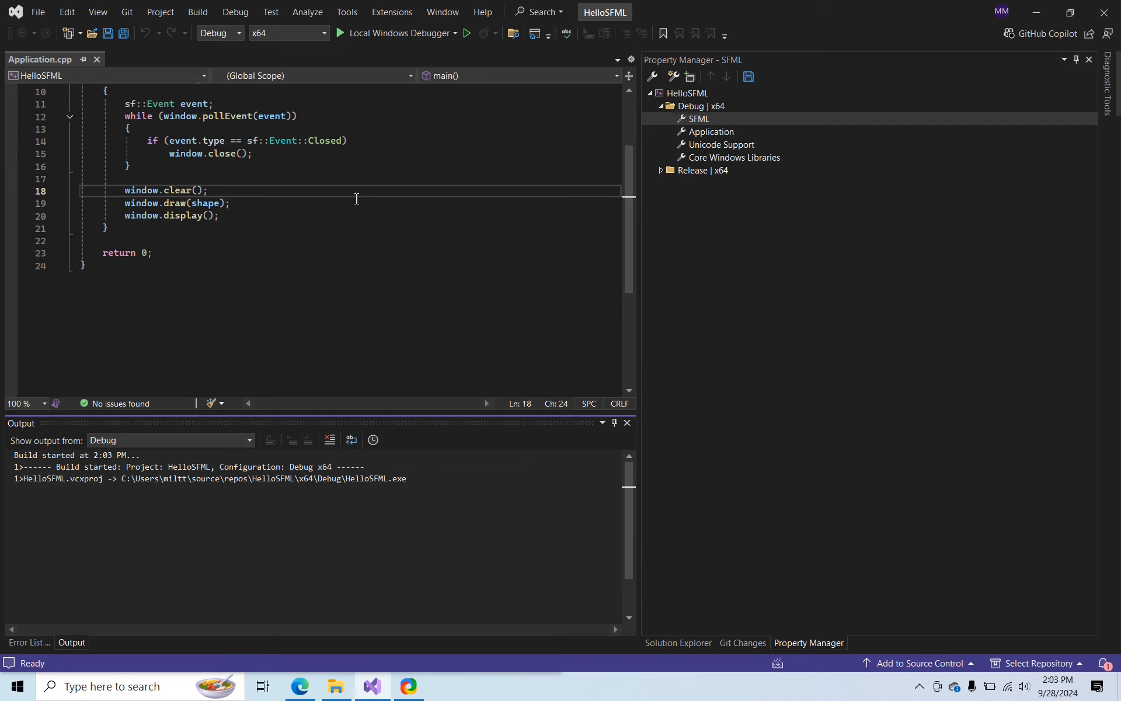
click(341, 34)
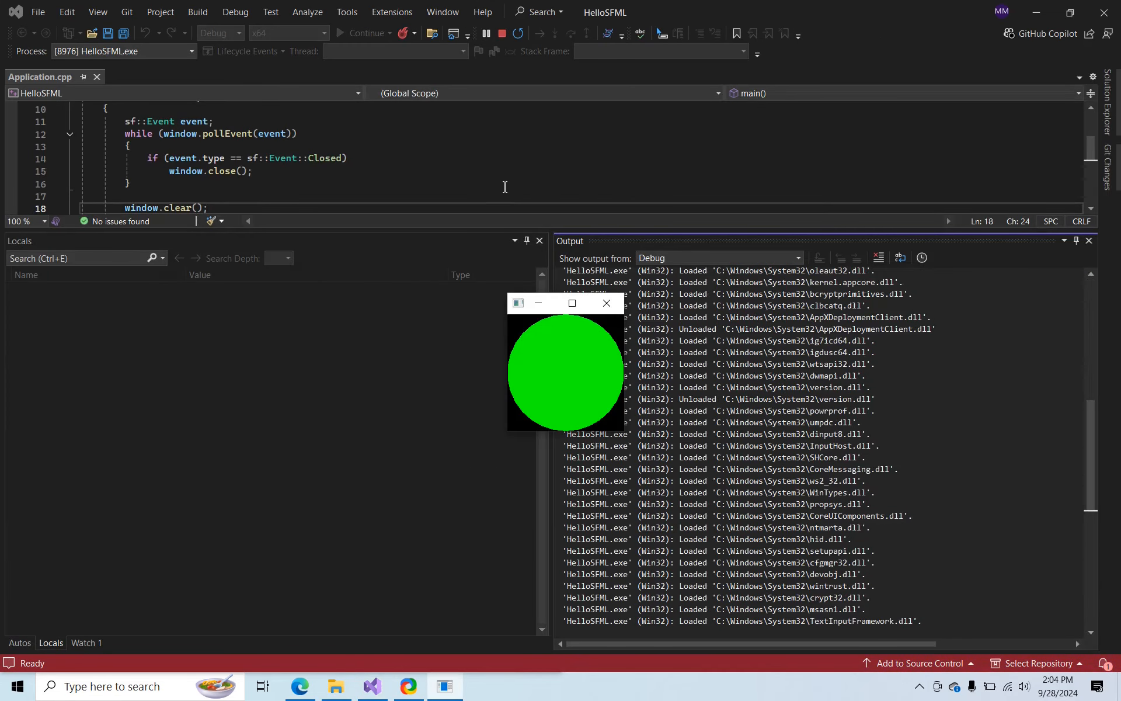
Test the running "SFML works!" window by enlarging, moving and stretching it, and close it
click(518, 303)
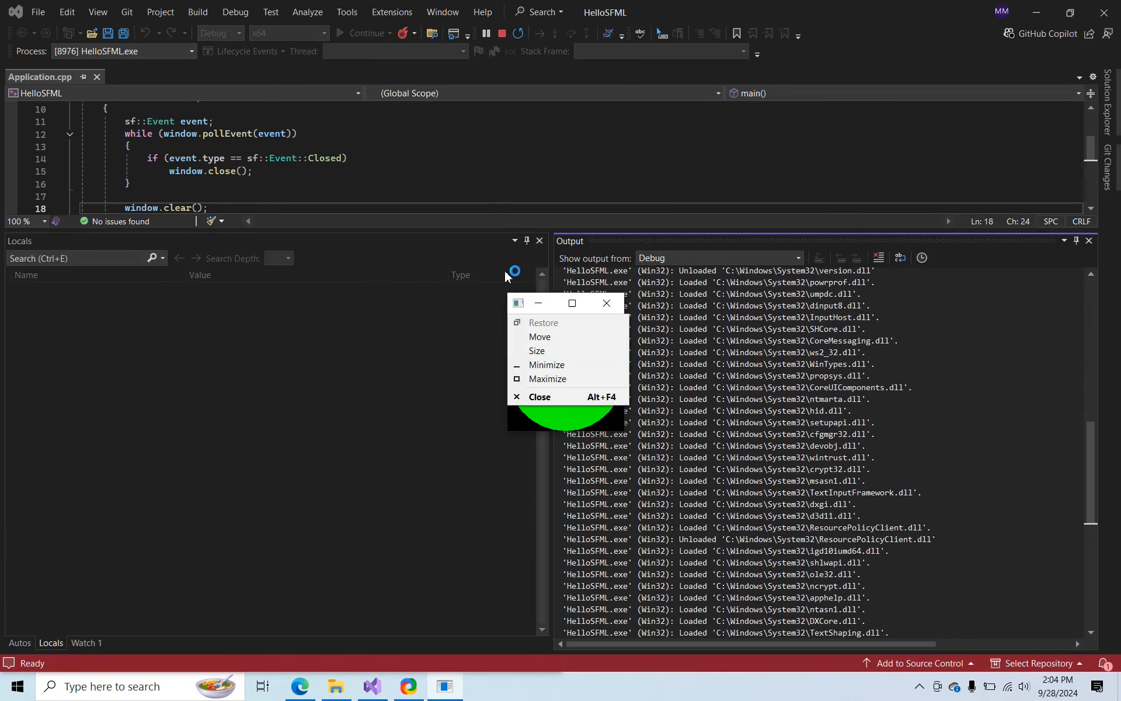
click(482, 210)
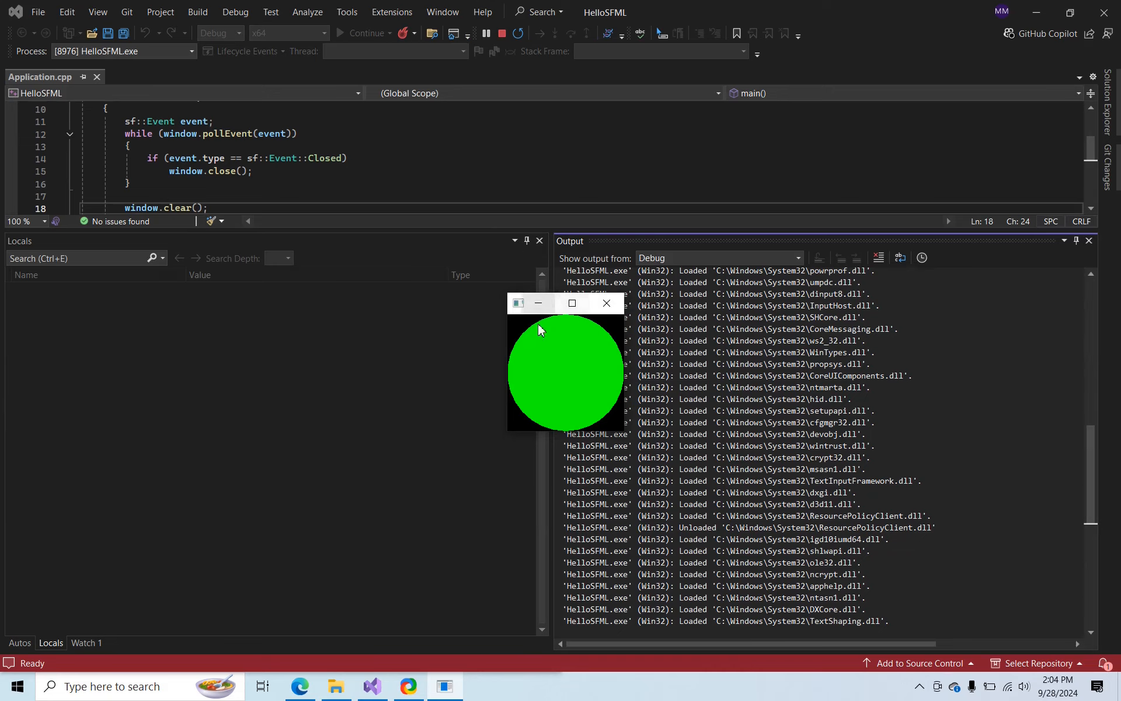
drag(625, 434, 795, 578)
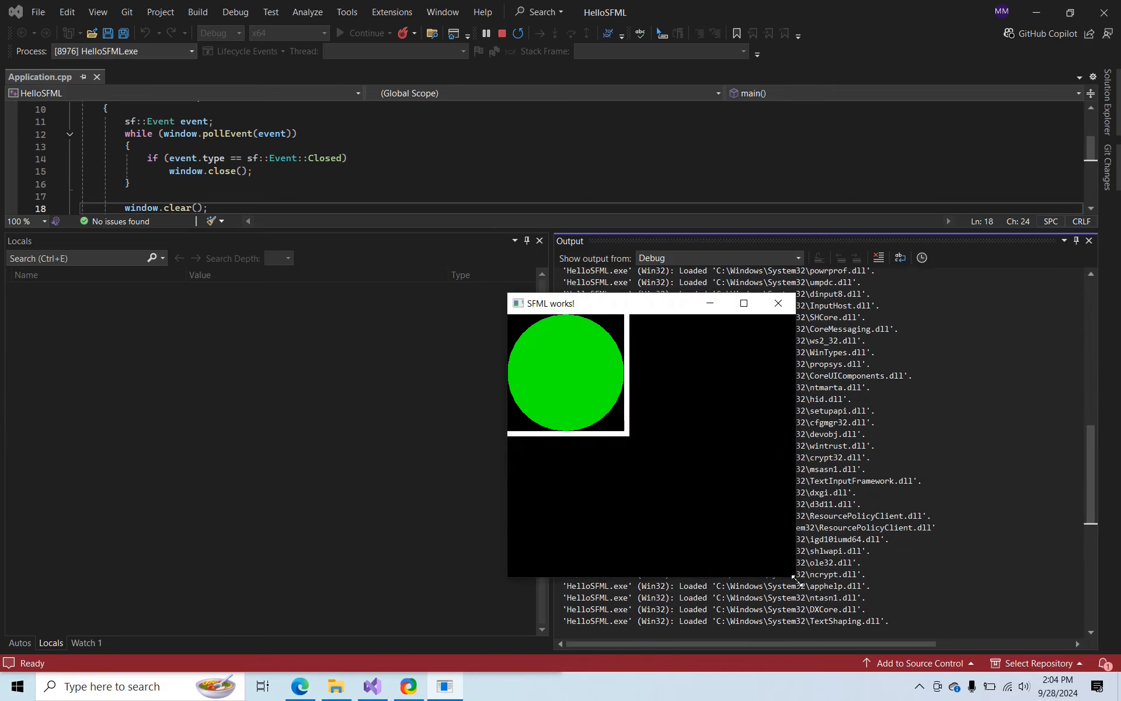
drag(642, 308, 448, 168)
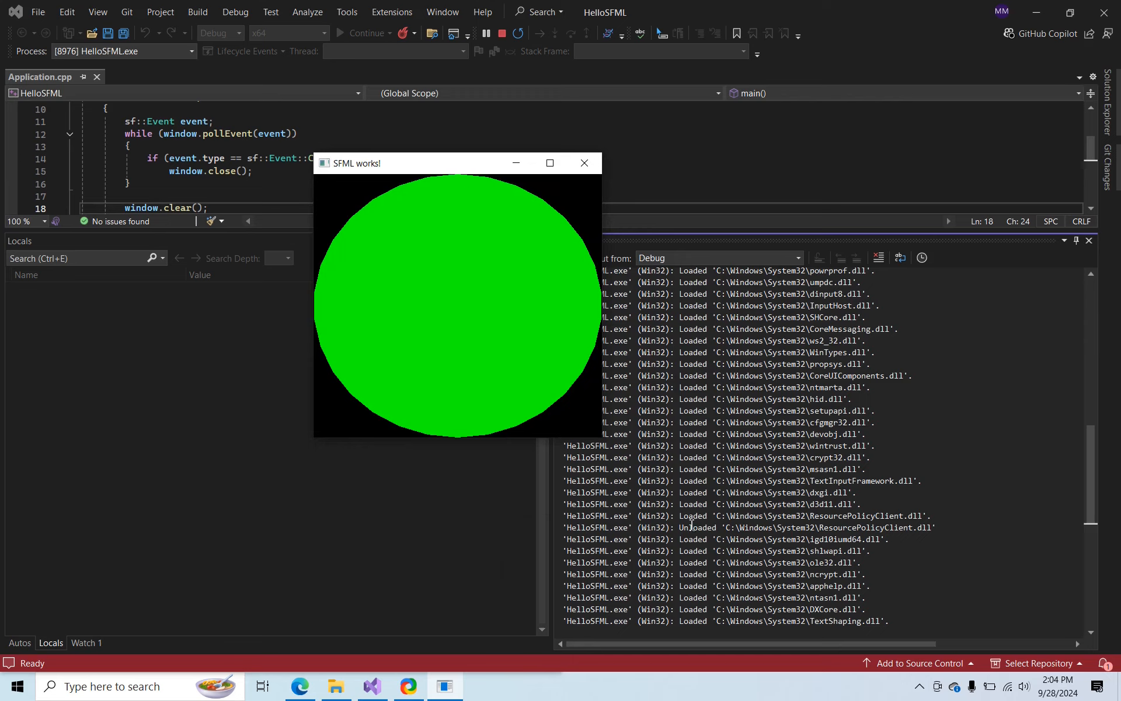
drag(598, 438, 777, 253)
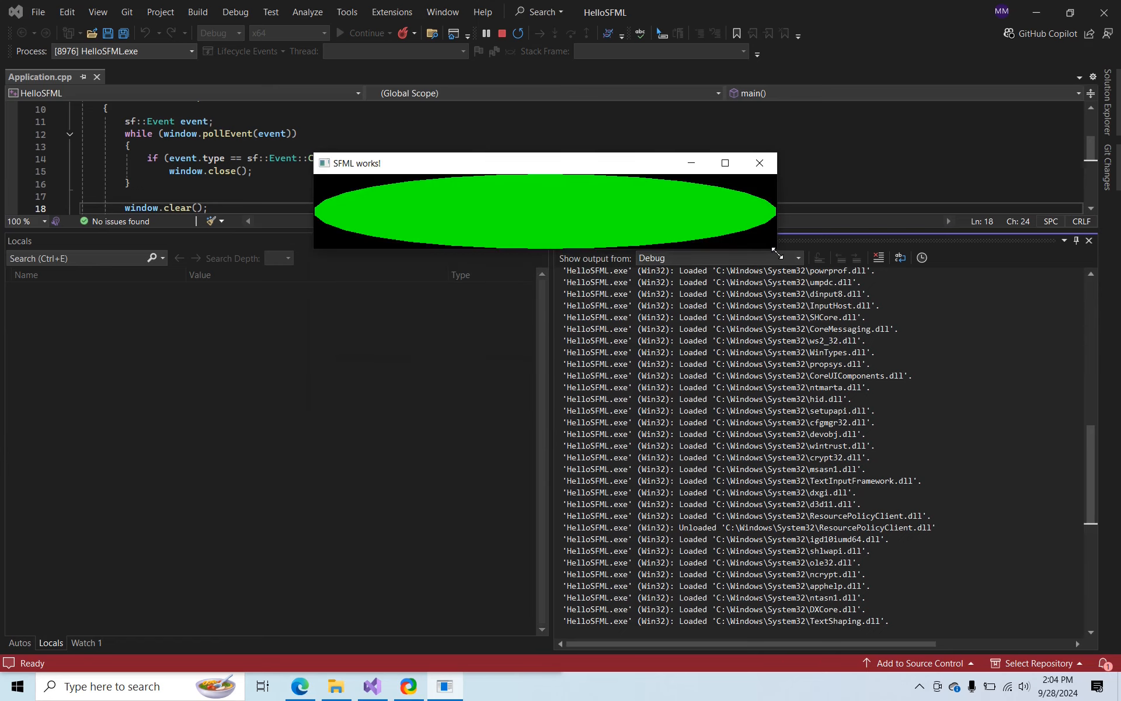
click(770, 168)
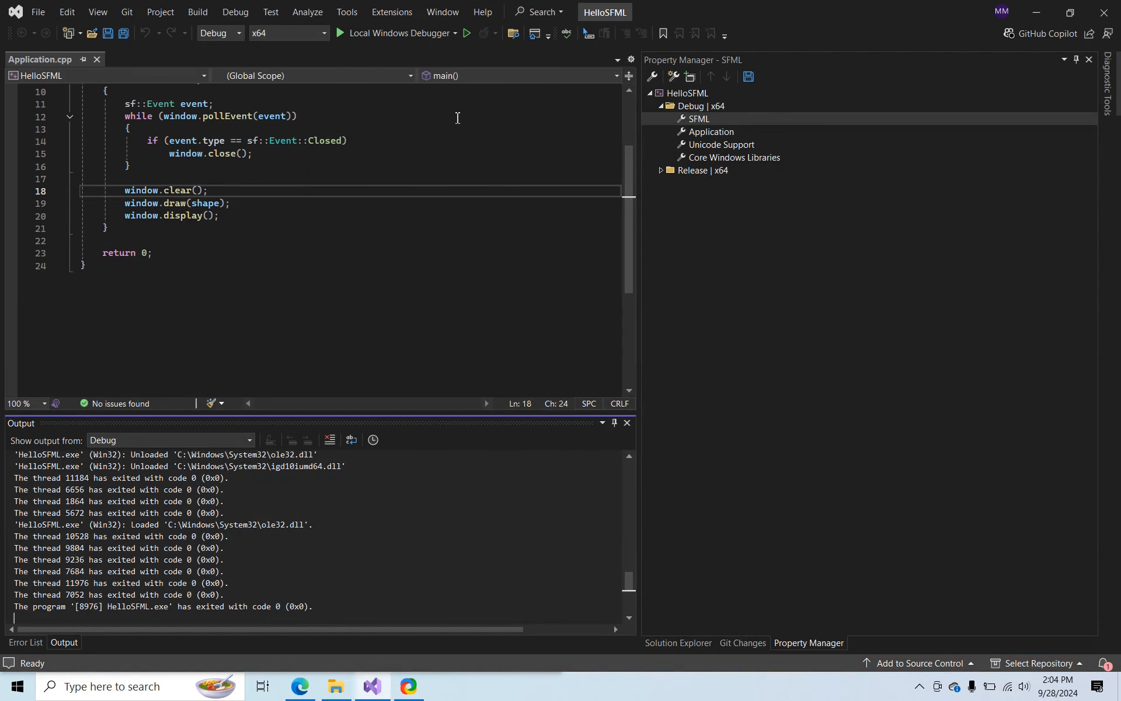
Export the HelloSFML project as a project template named SFML Application, with automatic import into Visual Studio
click(159, 12)
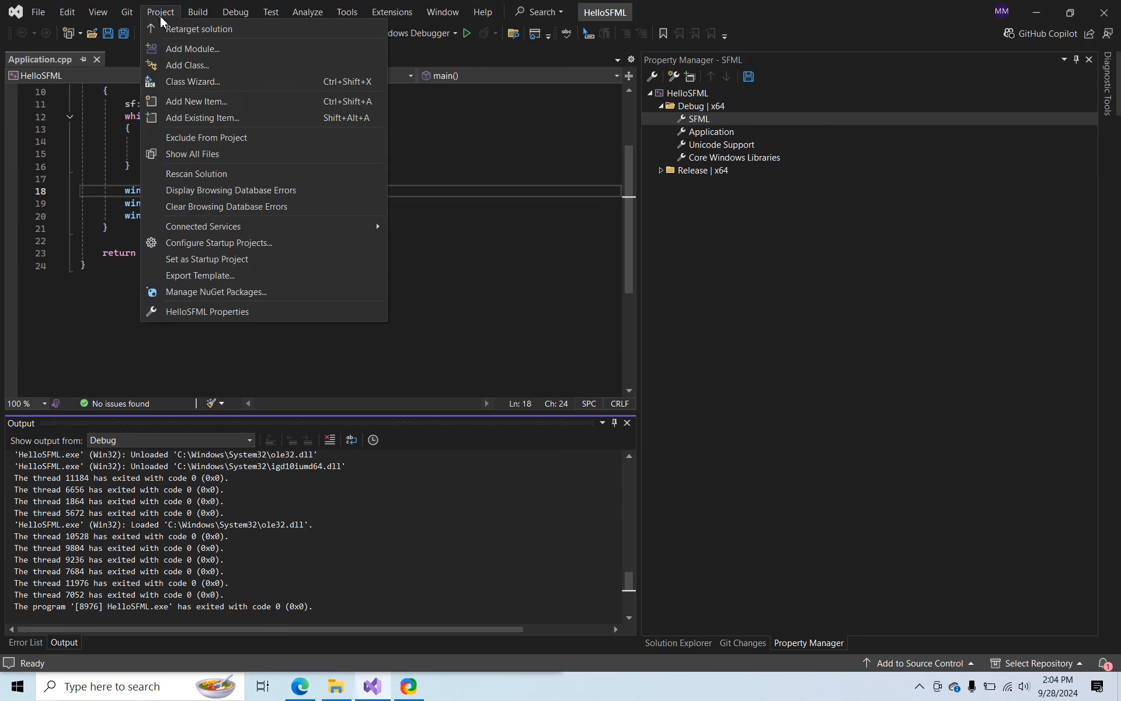
click(242, 275)
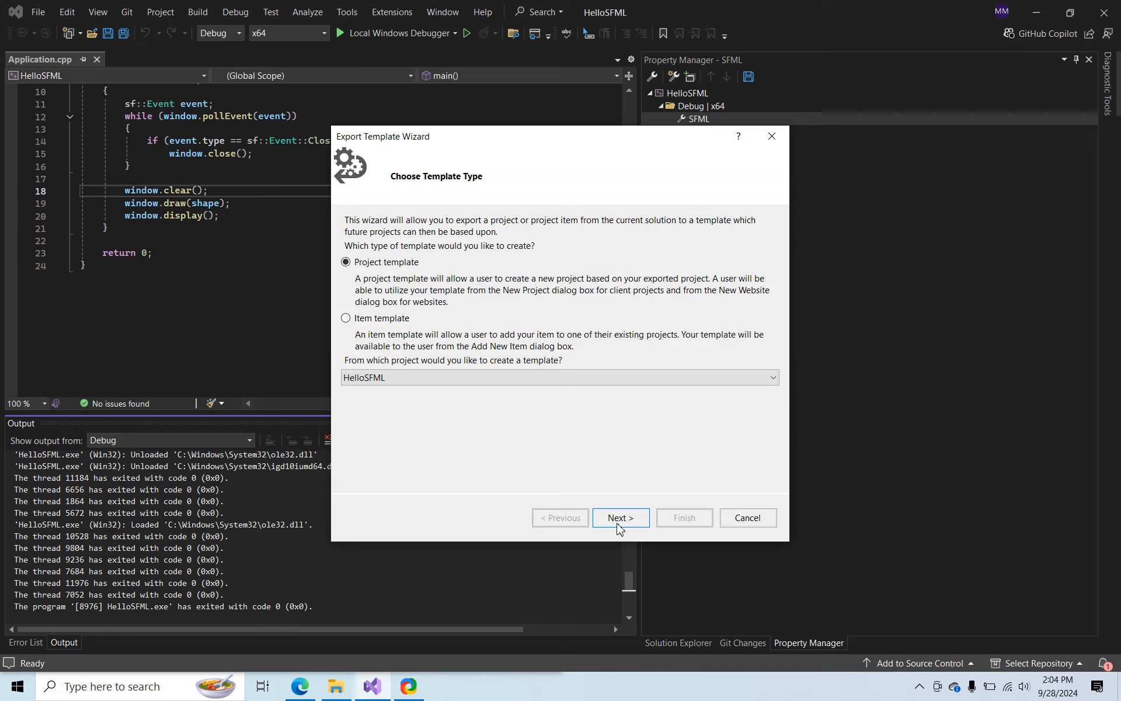
click(616, 524)
click(560, 235)
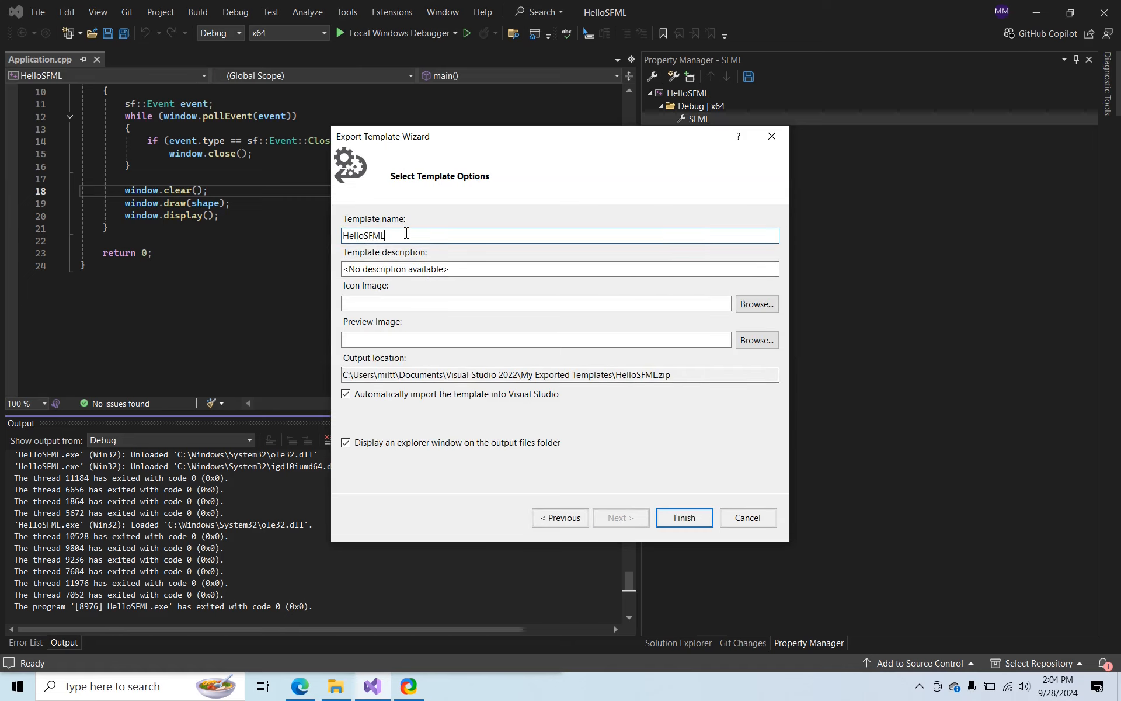
double_click(406, 233)
text(SFML Application)
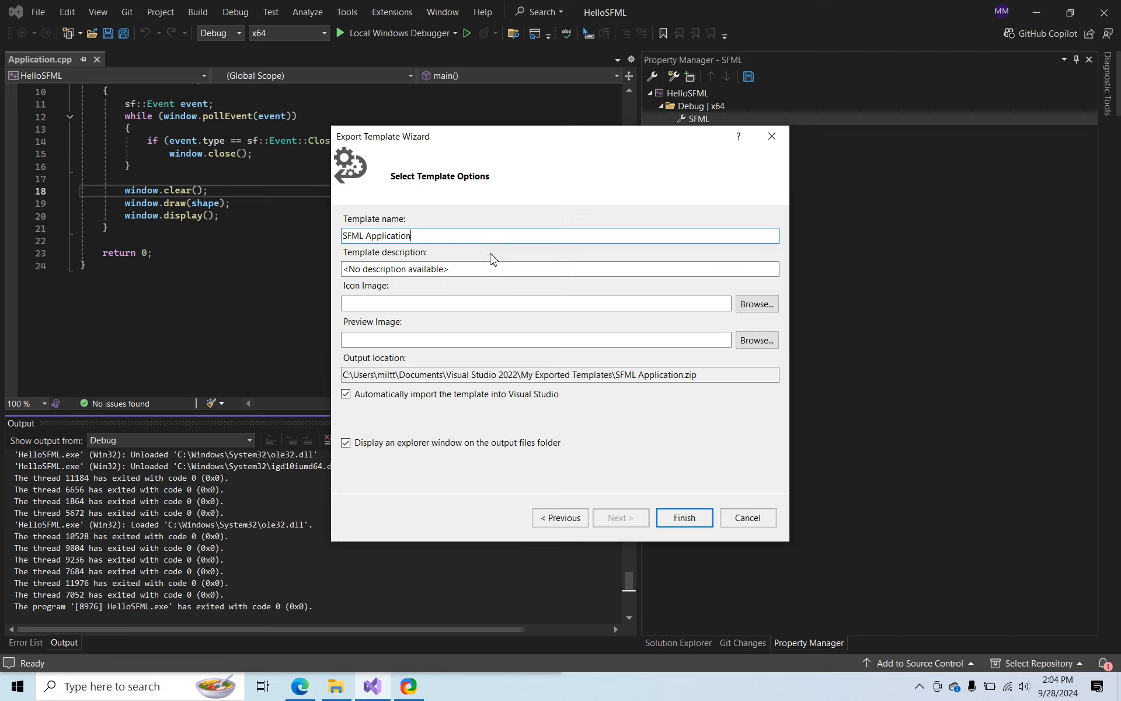
click(680, 519)
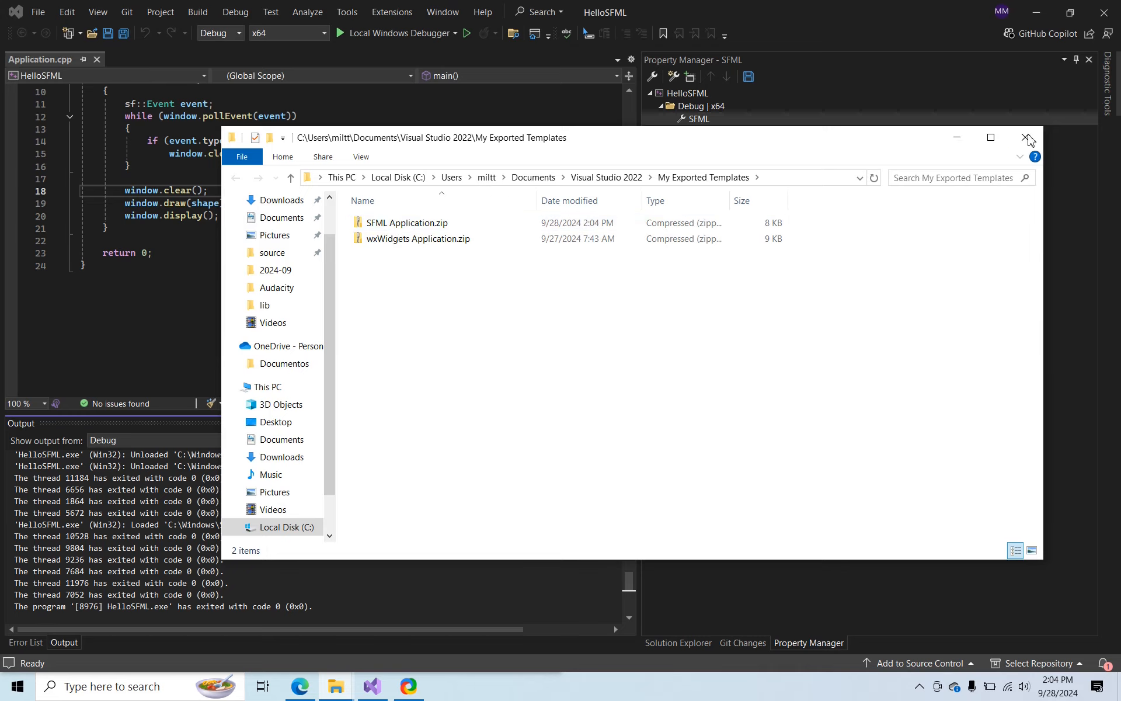
Close the exported templates folder window, Visual Studio and the remaining SFML Debug folder window
click(1025, 137)
click(1104, 12)
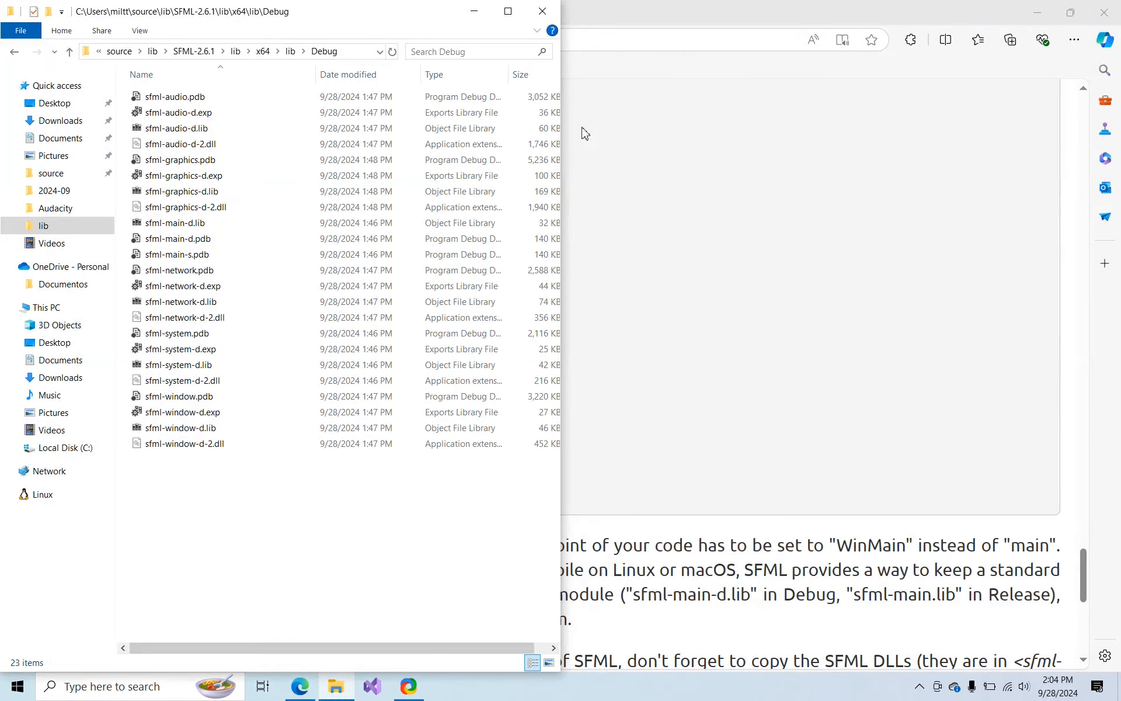
click(543, 12)
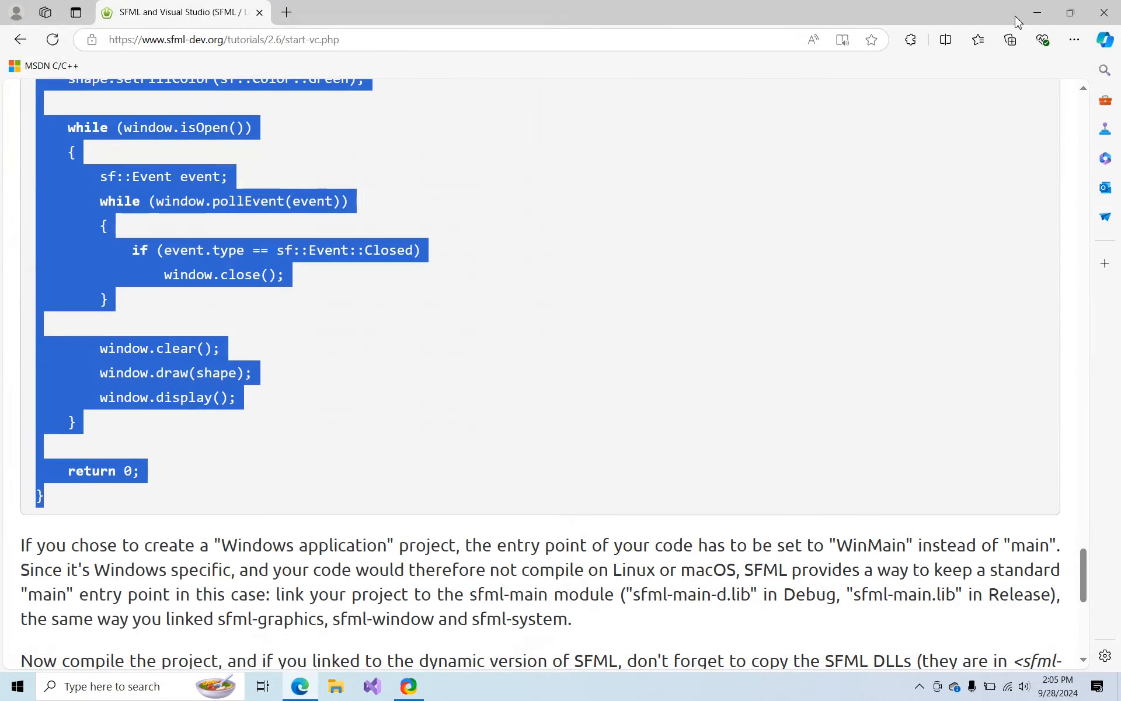
Close the SFML tutorial page and start a new Visual Studio project from the SFML Application template
click(1103, 15)
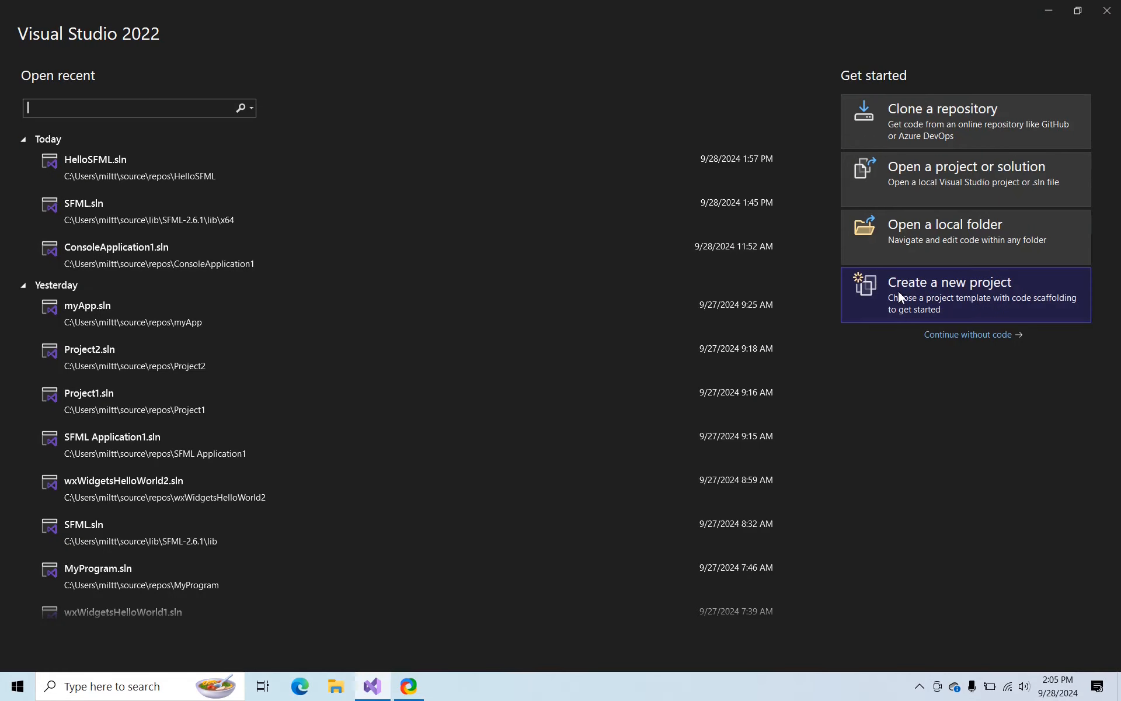
click(955, 290)
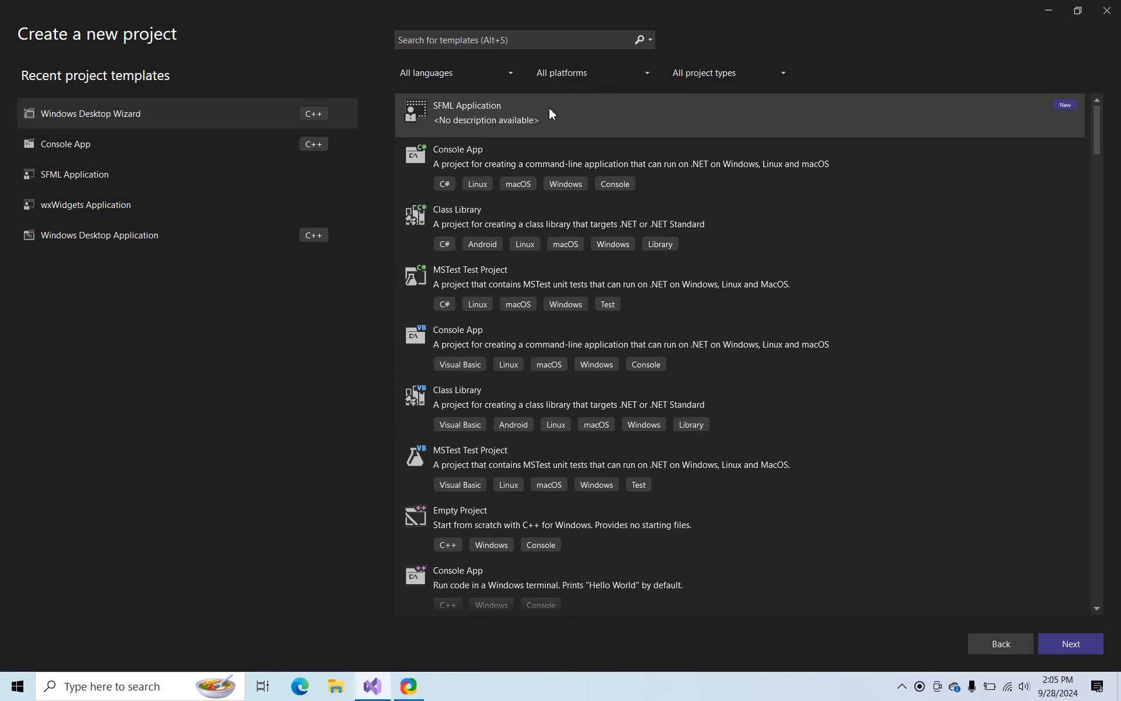
click(1071, 643)
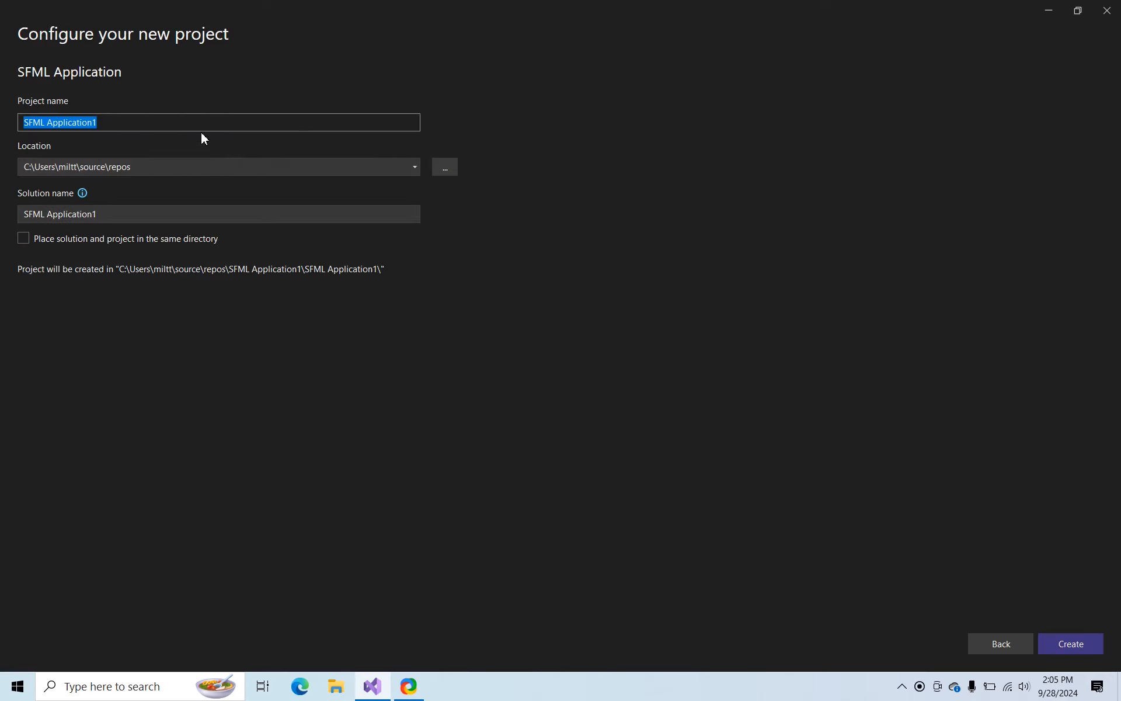
Name the new project MySFMLProgram, without spaces, and create it in the default location
text(My SFML)
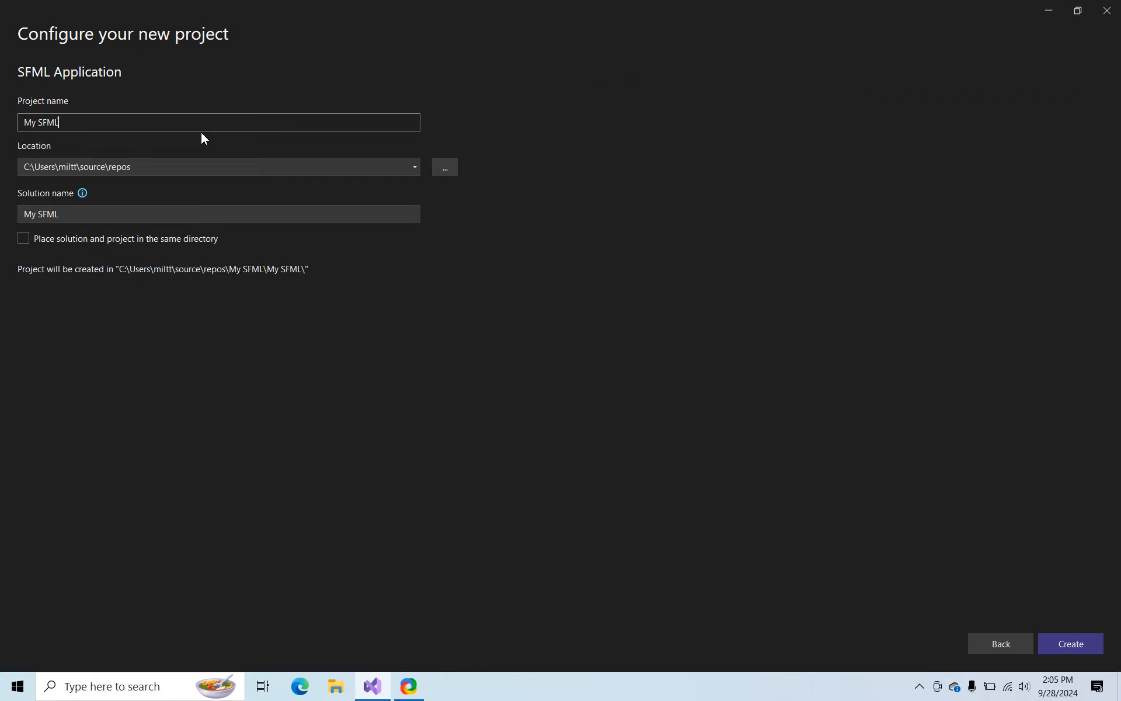
text( Program)
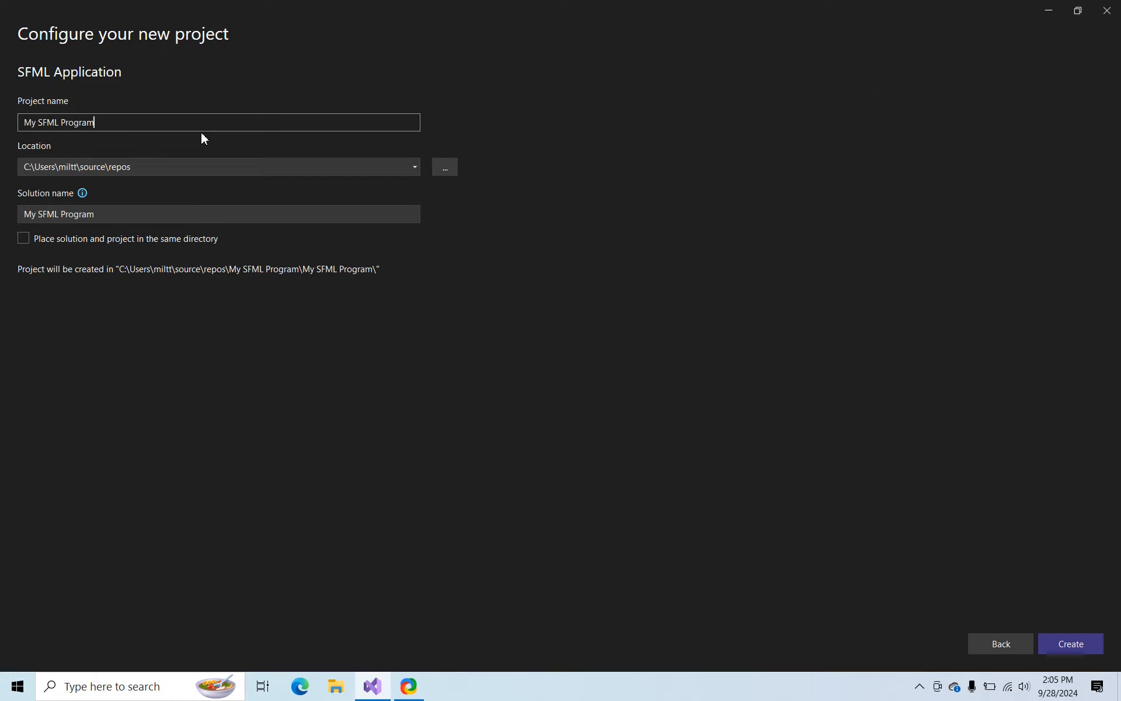
key(Left)
key(Left)
key(BackSpace)
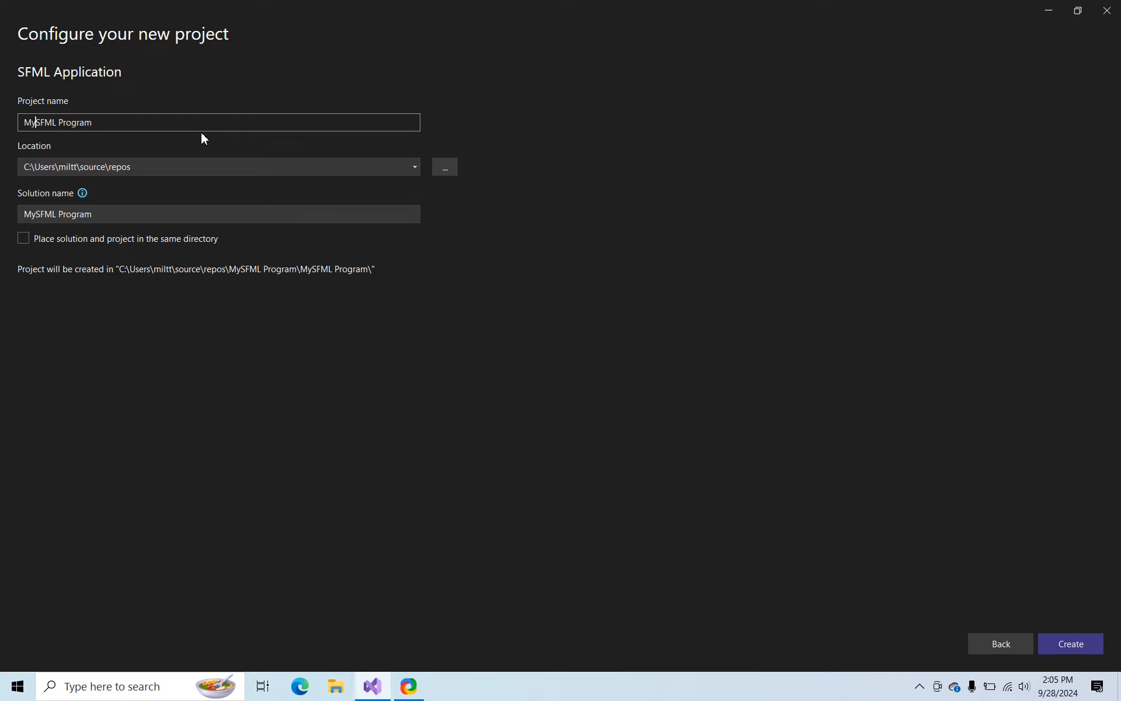
key(Right)
key(Delete)
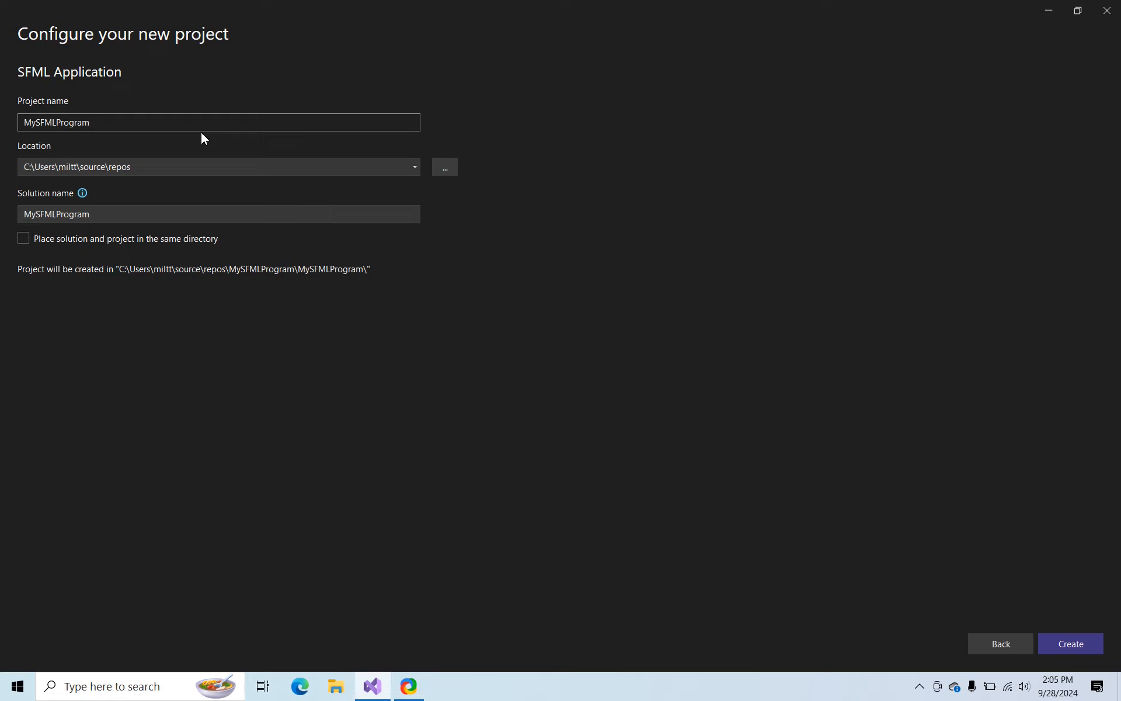
click(1067, 643)
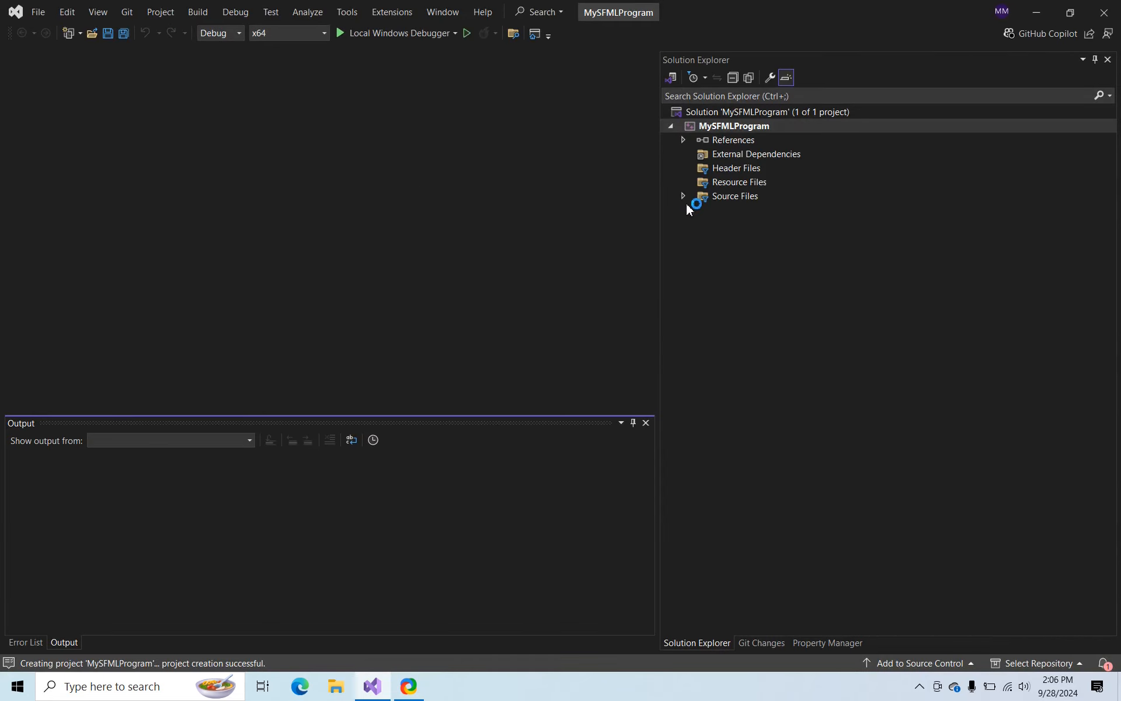
Open the Application.cpp source file and inspect the property sheets under the project's Debug | x64 configuration
click(683, 197)
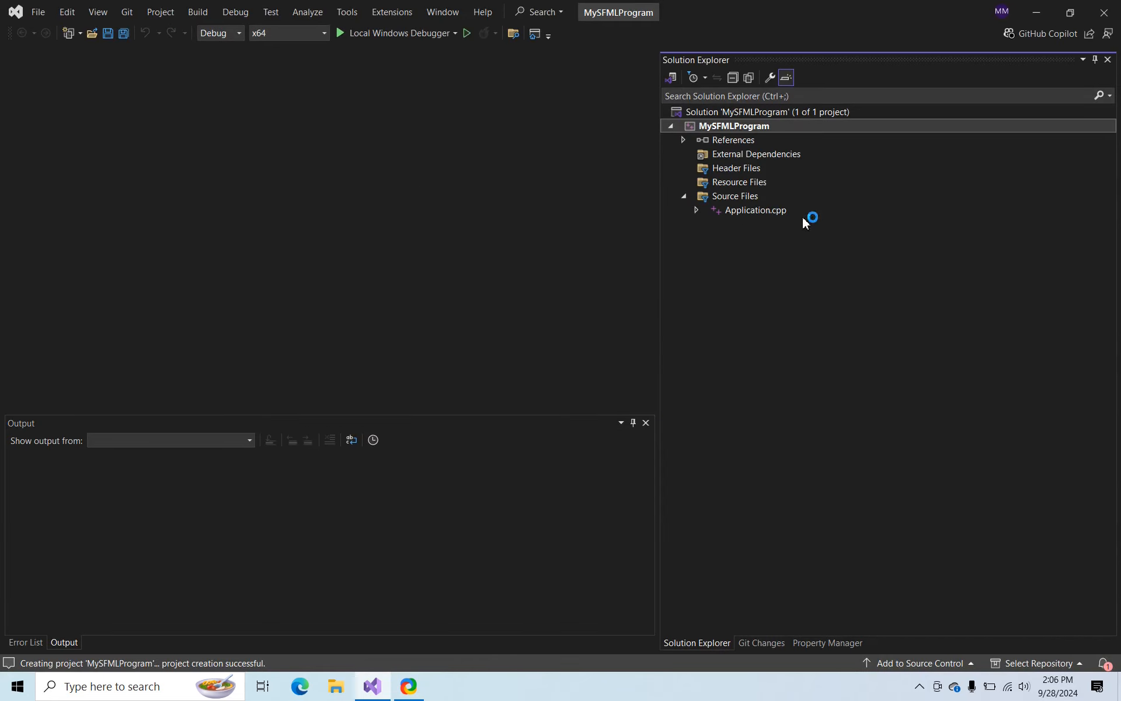
click(762, 212)
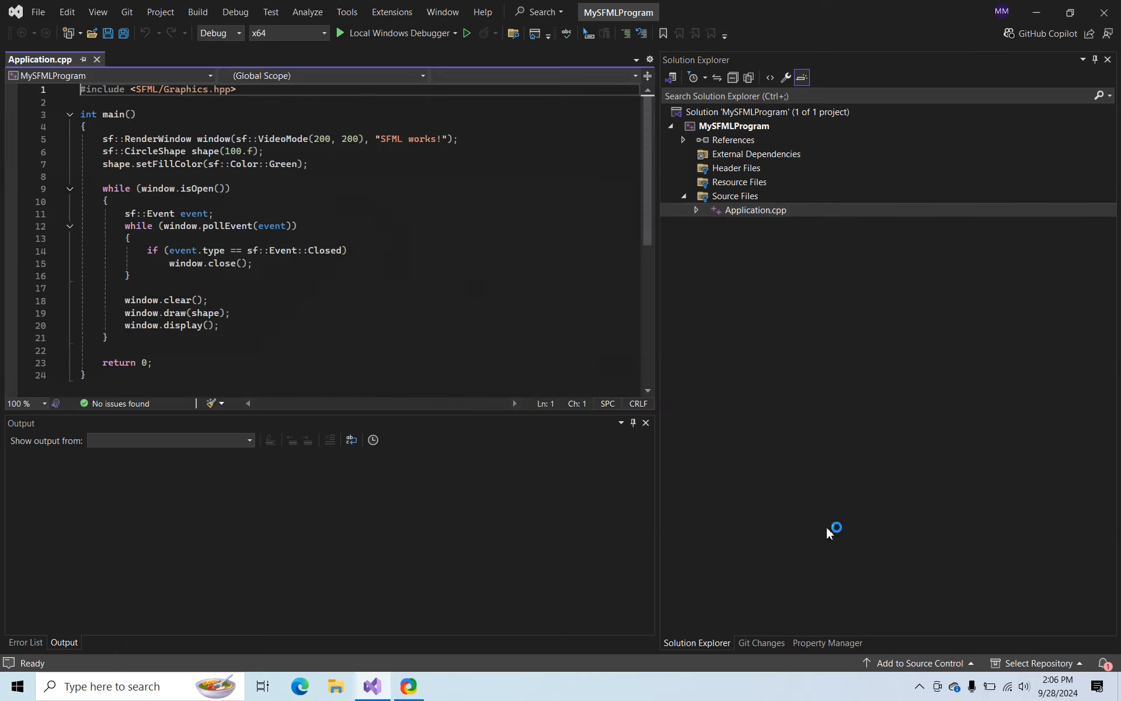
click(829, 642)
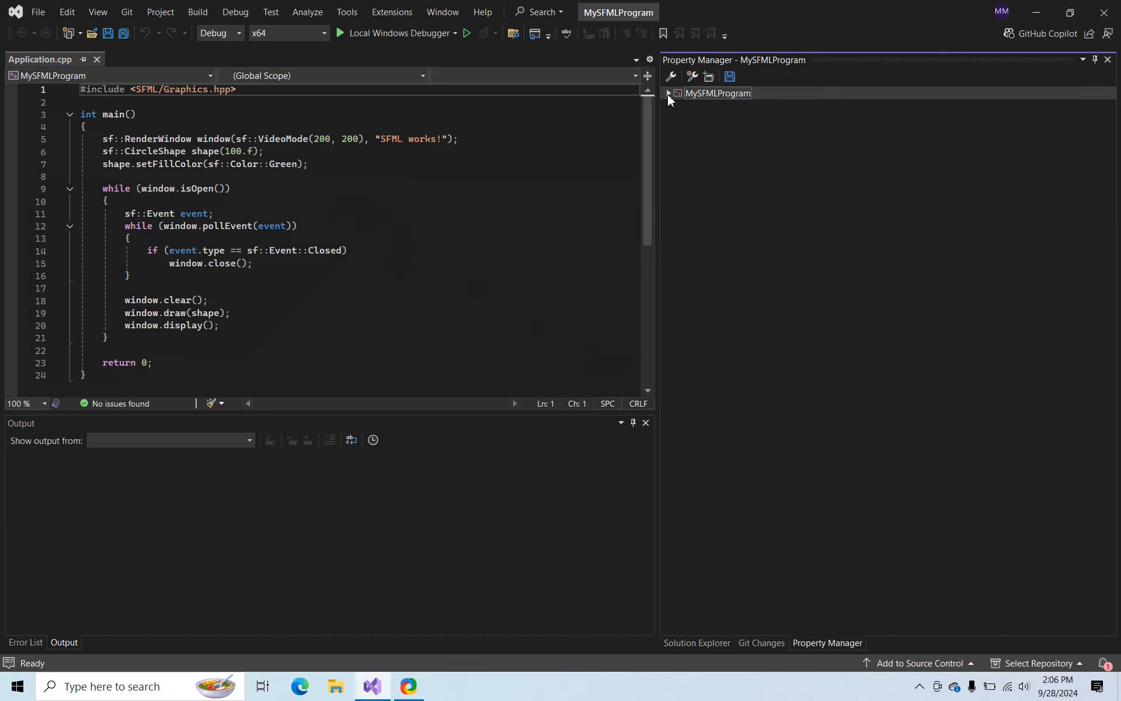
click(668, 94)
click(680, 106)
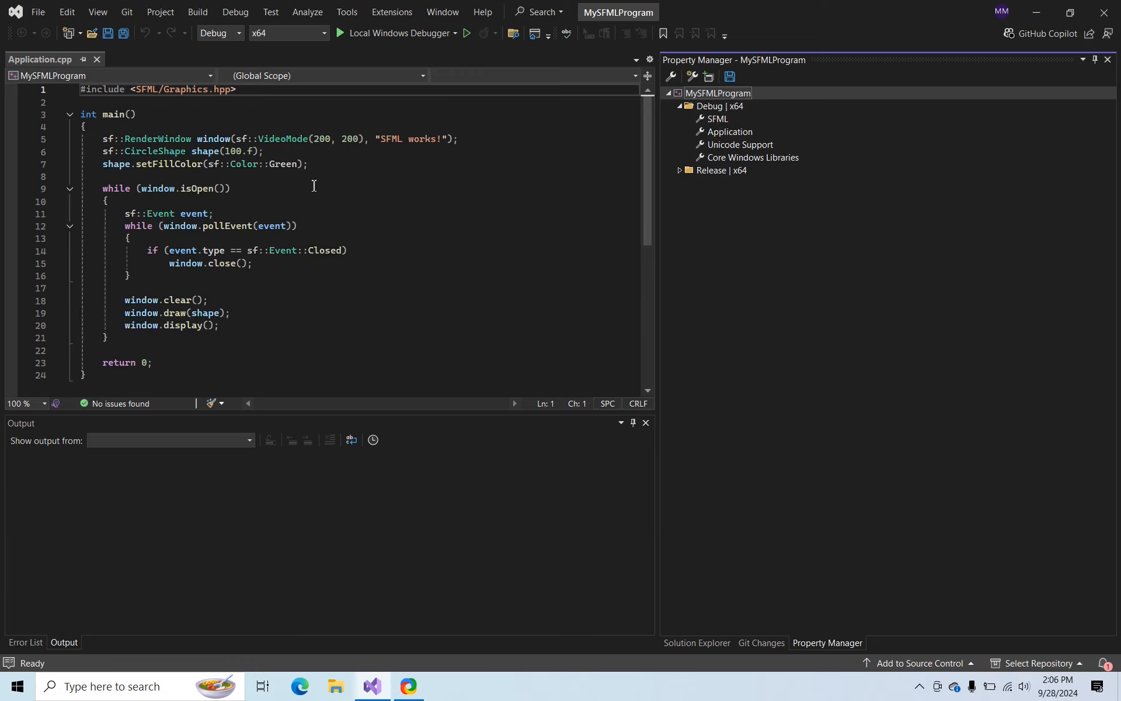
Run MySFMLProgram in the local debugger and test its "SFML works!" window by enlarging, moving and stretching it
click(340, 34)
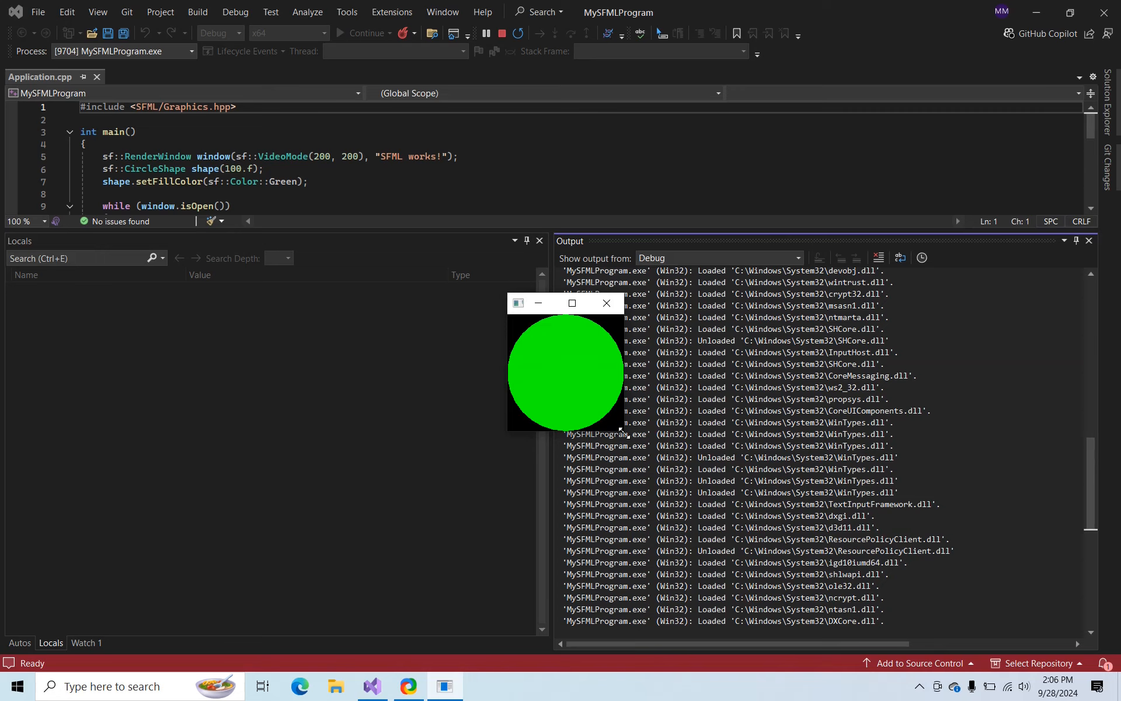
drag(622, 433, 762, 555)
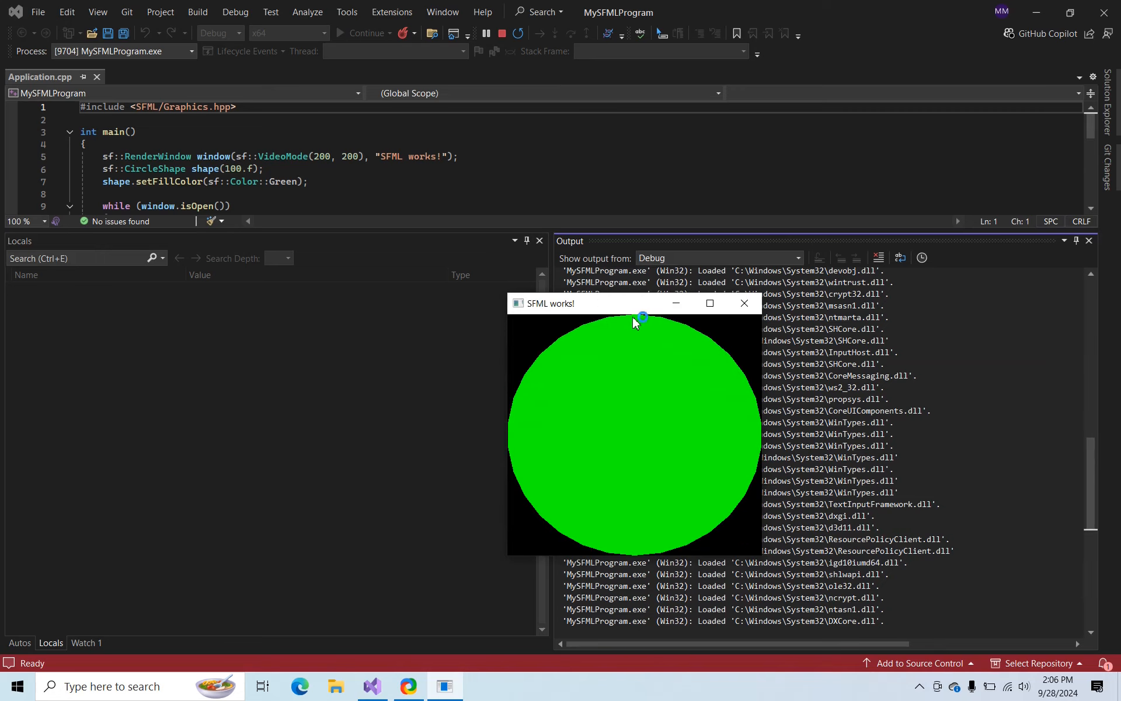
drag(637, 309, 408, 172)
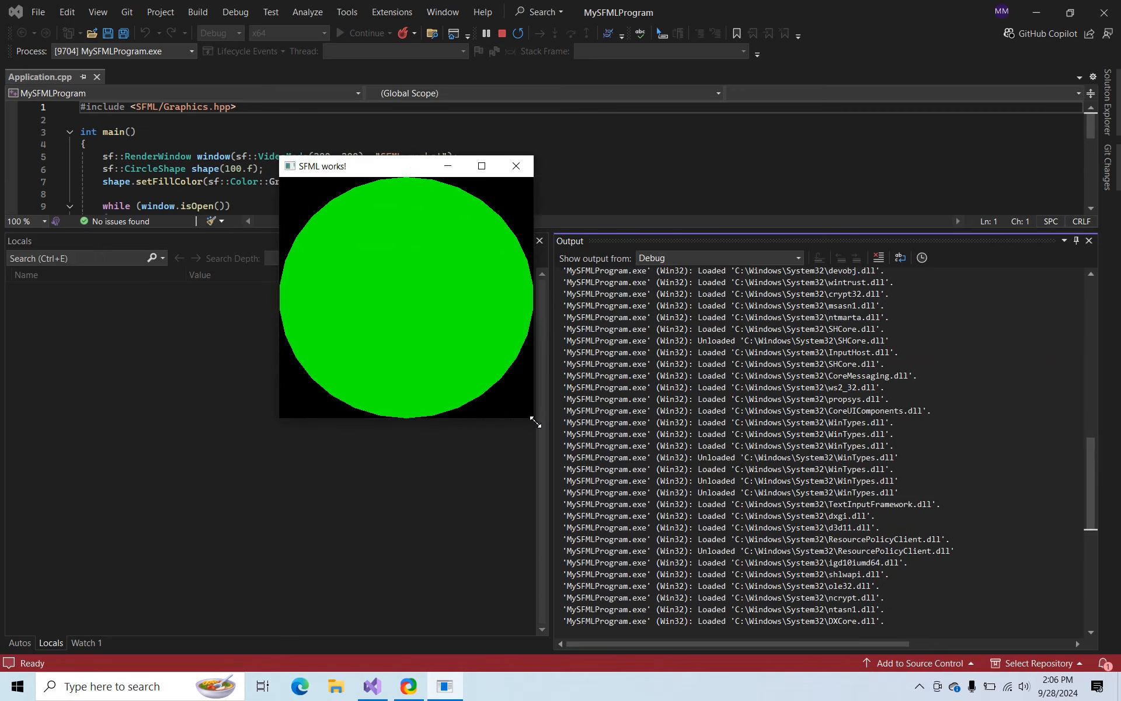
drag(534, 421, 800, 558)
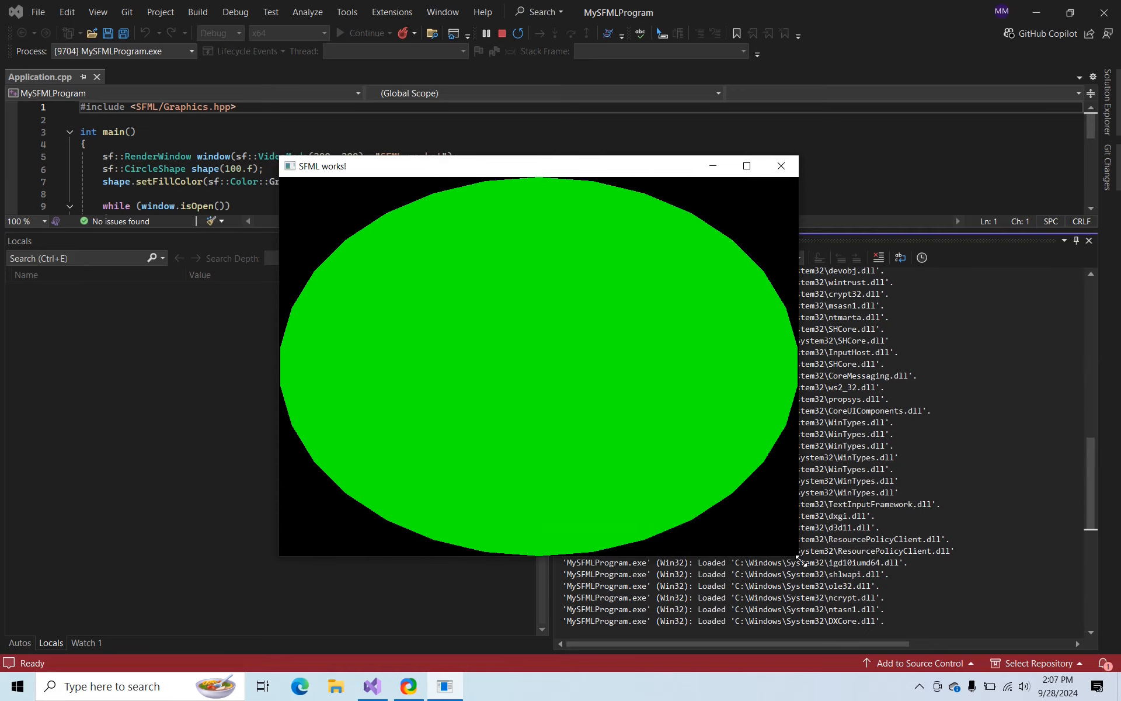